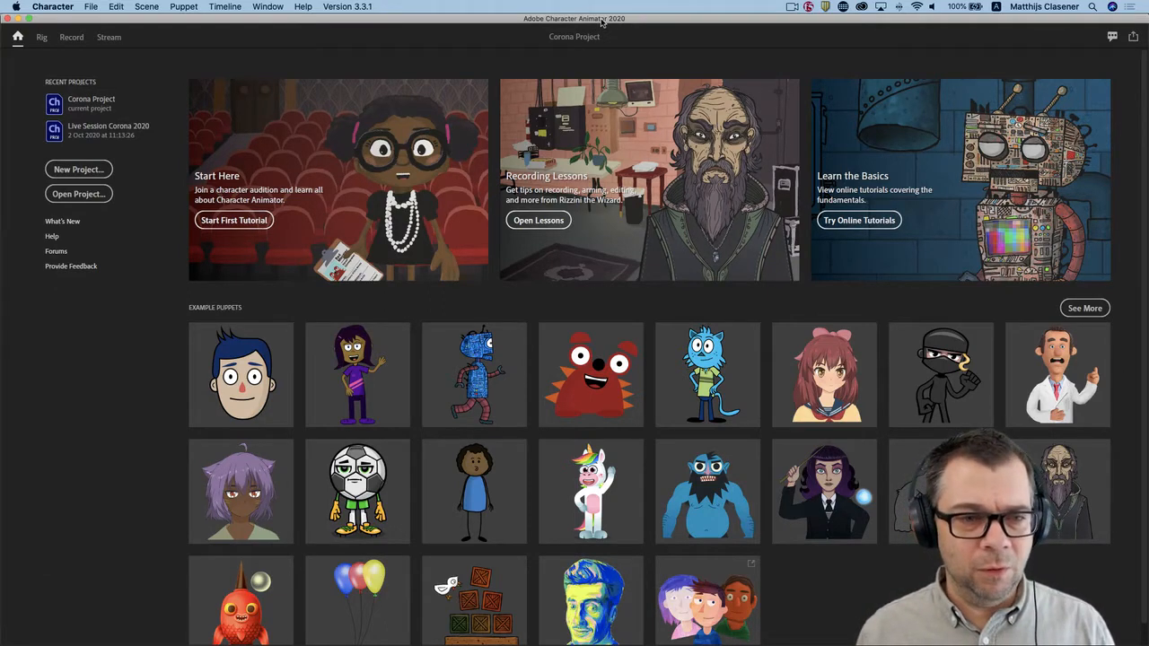
Add the Chloe (Photoshop) example puppet to the project and turn on the microphone input.
{"action": "mouse_move", "coordinate": [354, 339]}
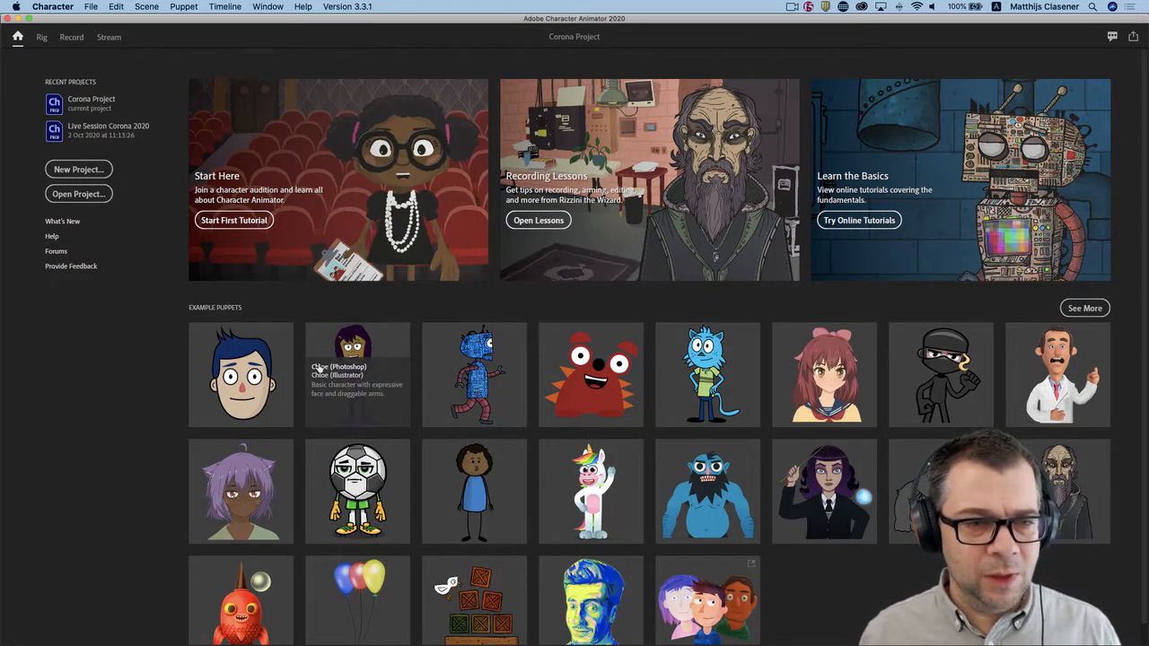
{"action": "left_click", "coordinate": [353, 368]}
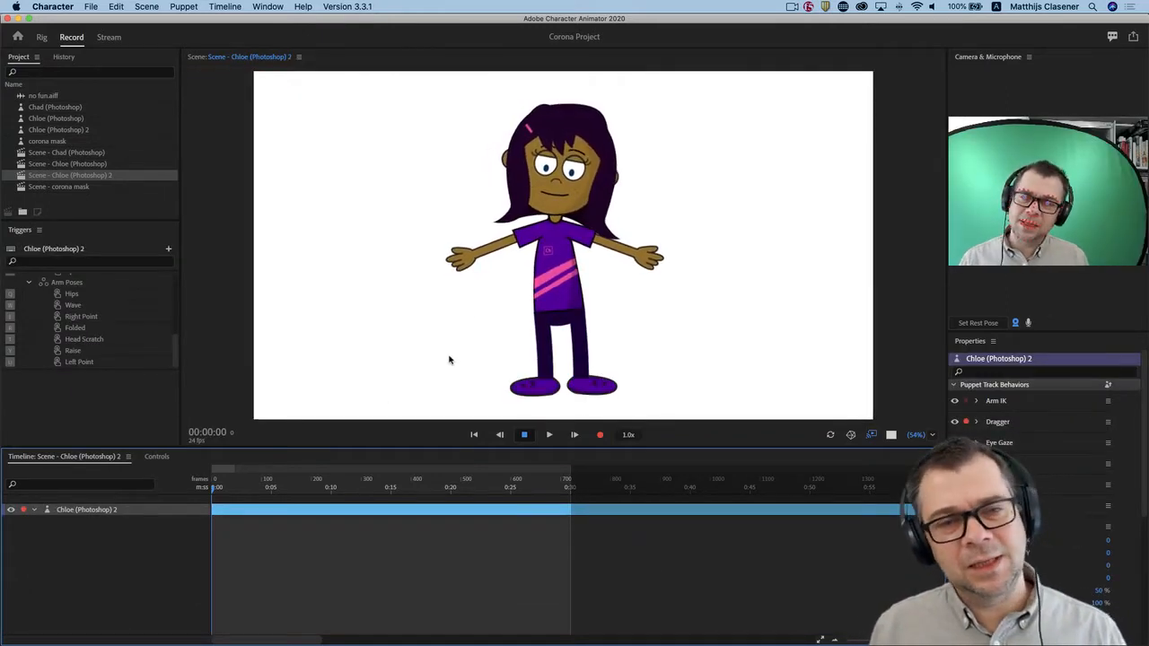
{"action": "left_click", "coordinate": [1029, 323]}
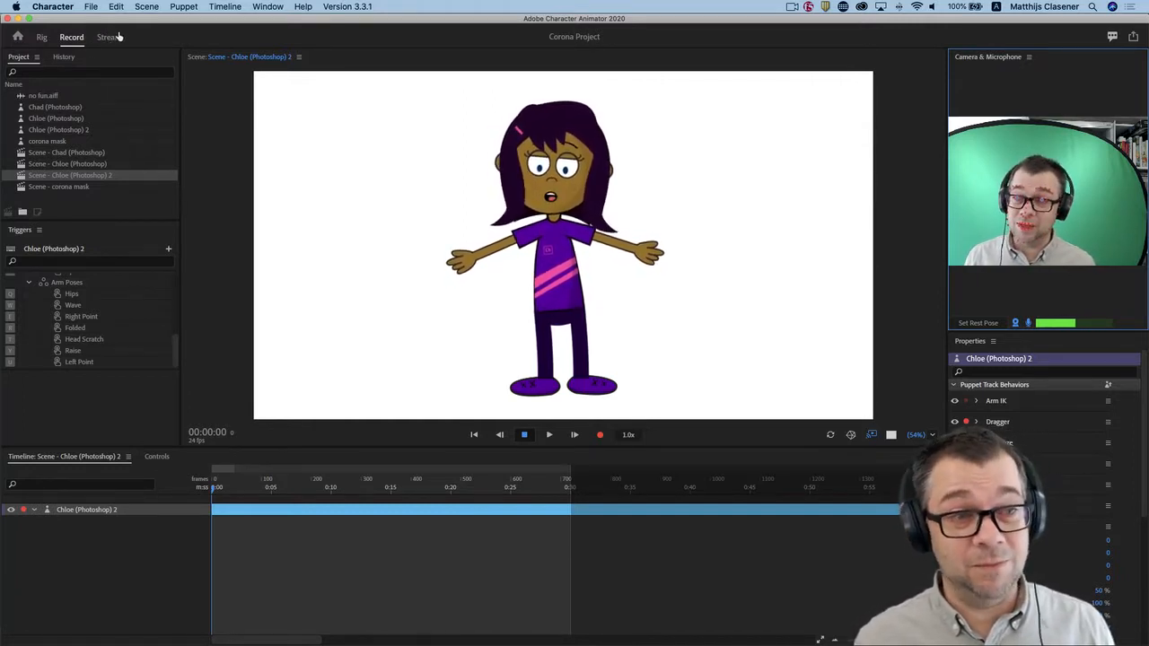
Examine the mouth shapes inside the Mouth group of the Chloe puppet's rig, and return to the home screen.
{"action": "left_click", "coordinate": [41, 38]}
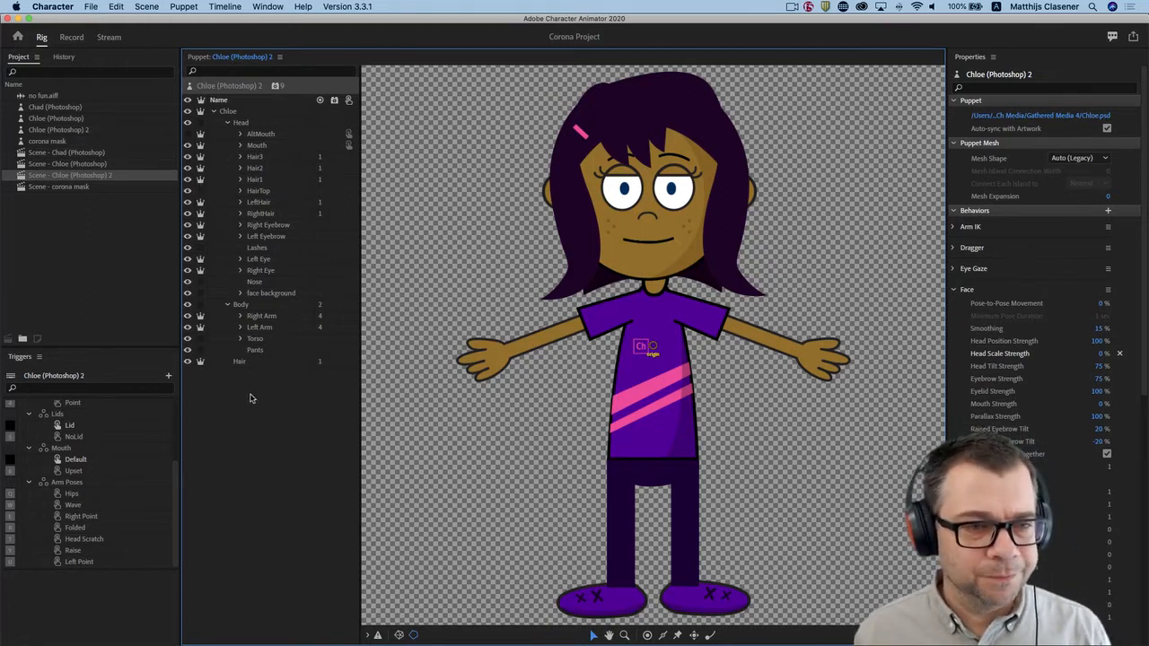
{"action": "left_click", "coordinate": [240, 145]}
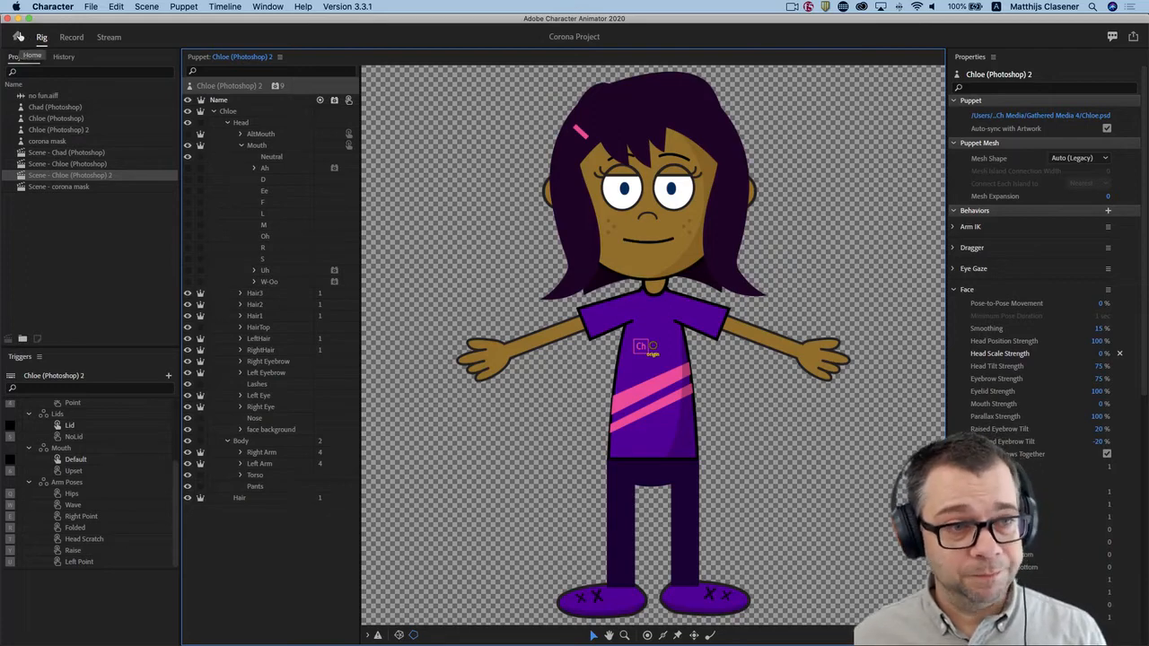
{"action": "left_click", "coordinate": [17, 36]}
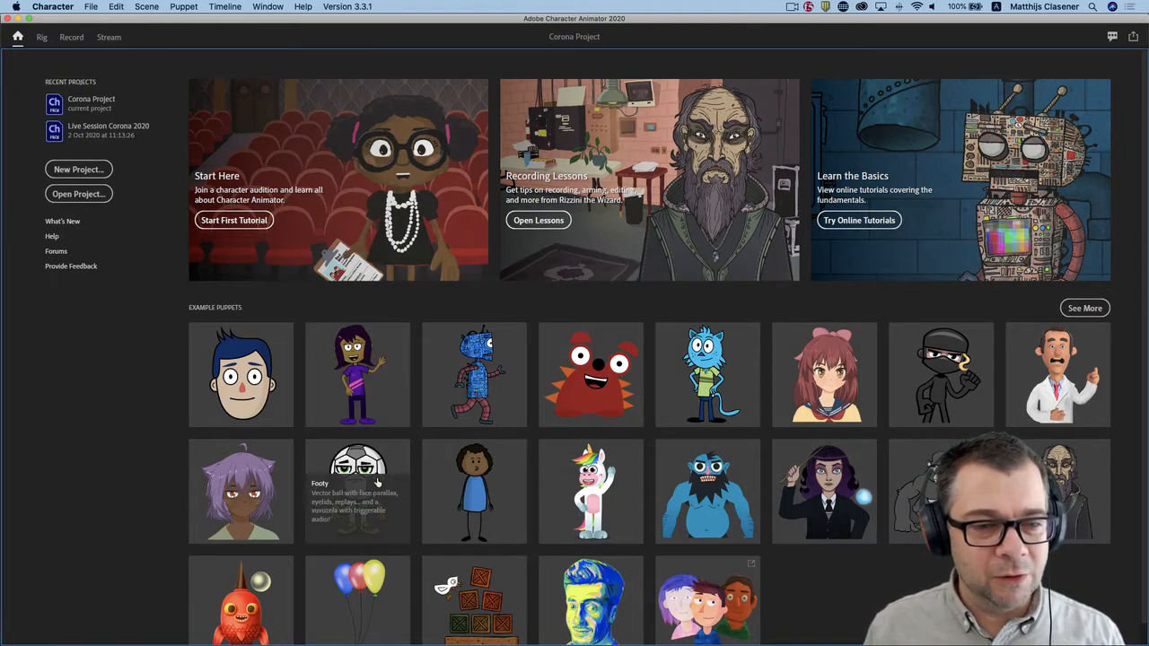
Switch to Adobe Illustrator, enlarge the character behind the desk, and widen the application window to the full screen.
{"action": "mouse_move", "coordinate": [808, 633]}
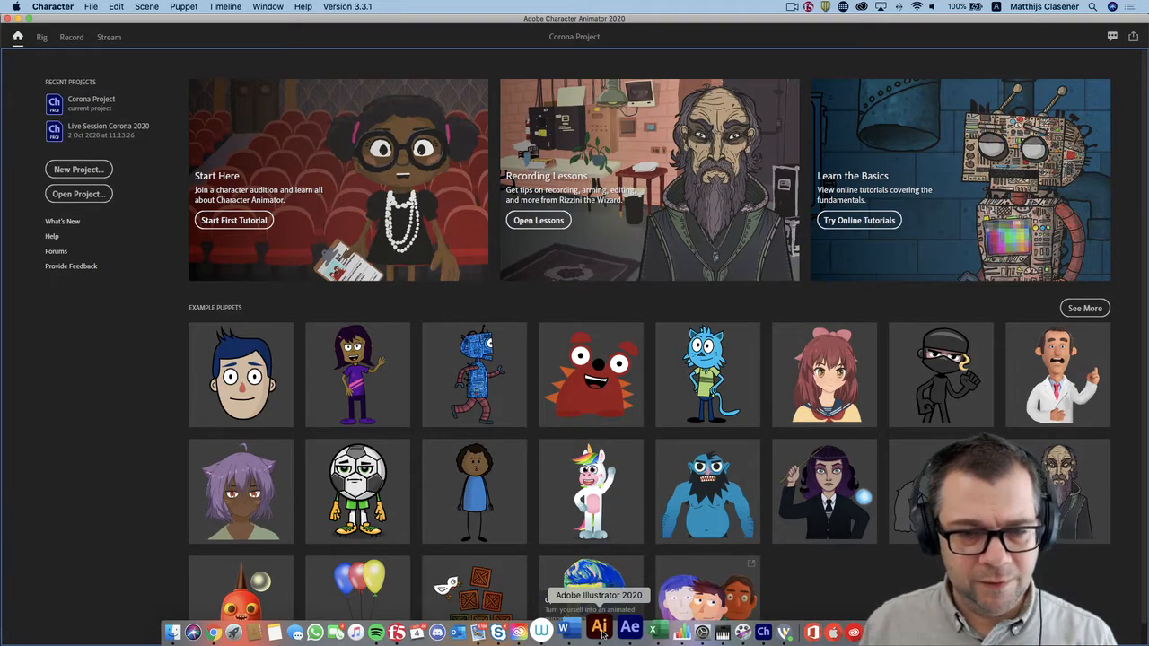
{"action": "left_click", "coordinate": [600, 628]}
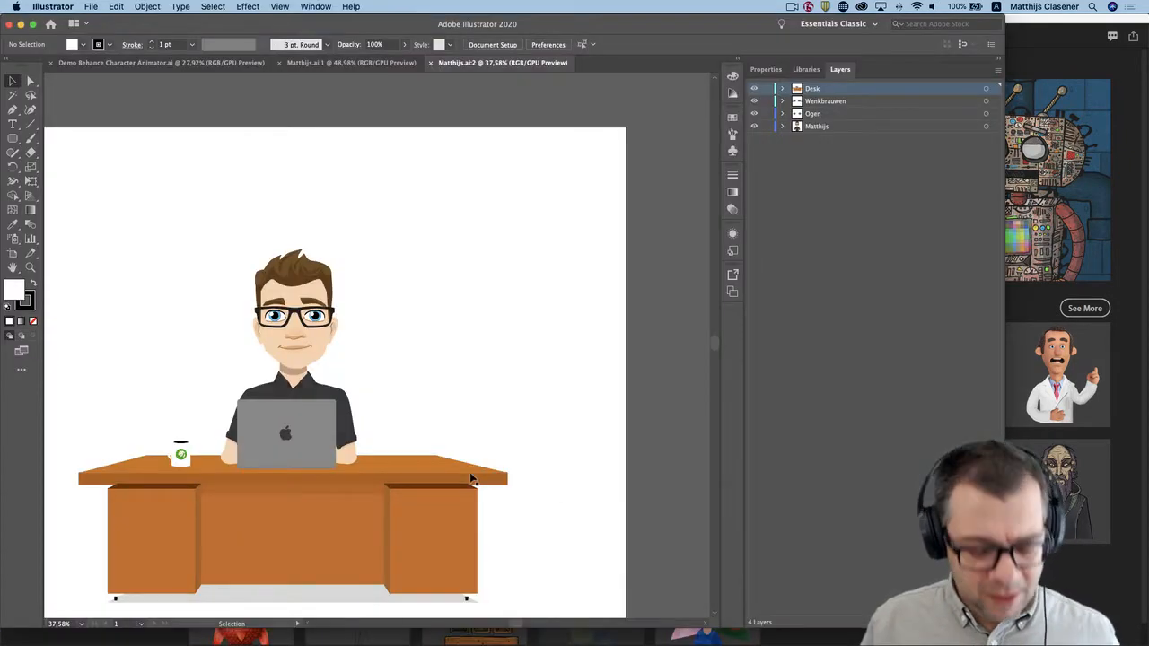
{"action": "left_click_drag", "start_coordinate": [275, 391], "coordinate": [381, 353]}
{"action": "left_click", "coordinate": [29, 268]}
{"action": "left_click", "coordinate": [382, 259]}
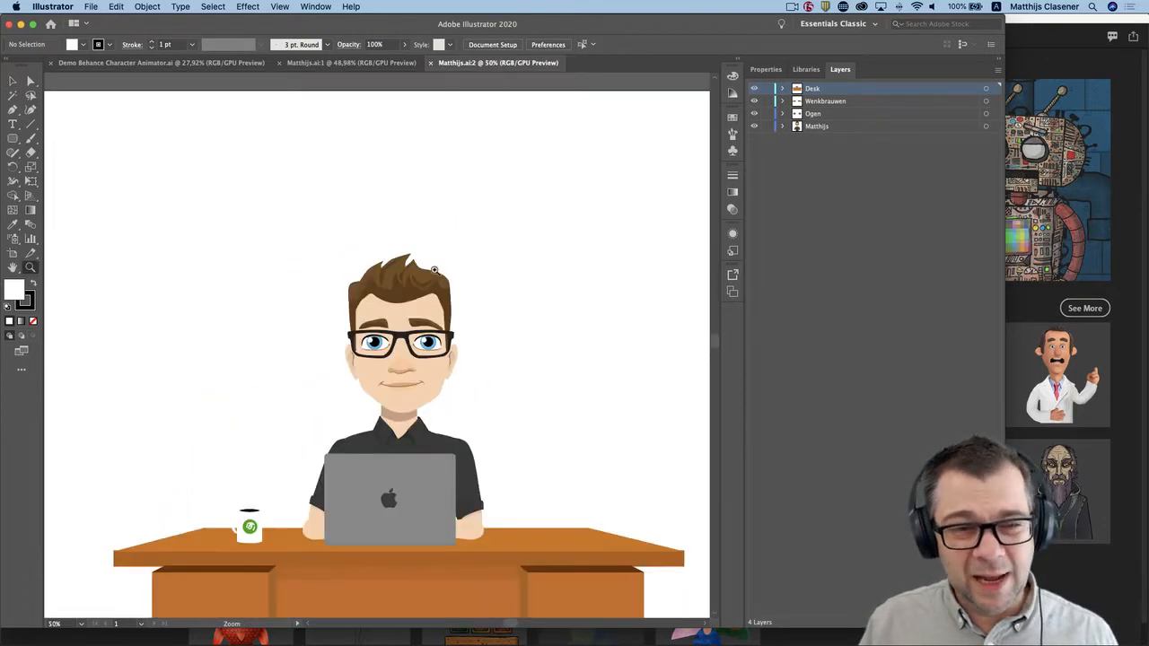
{"action": "left_click", "coordinate": [406, 418]}
{"action": "left_click", "coordinate": [354, 342]}
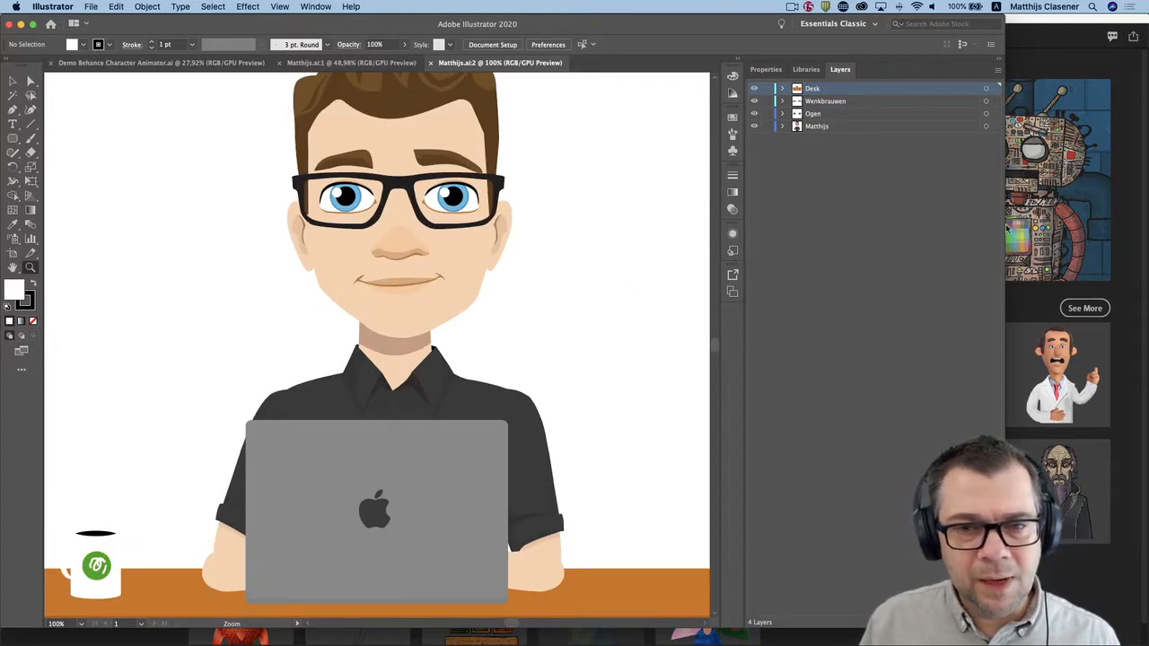
{"action": "left_click_drag", "start_coordinate": [1006, 229], "coordinate": [1147, 191]}
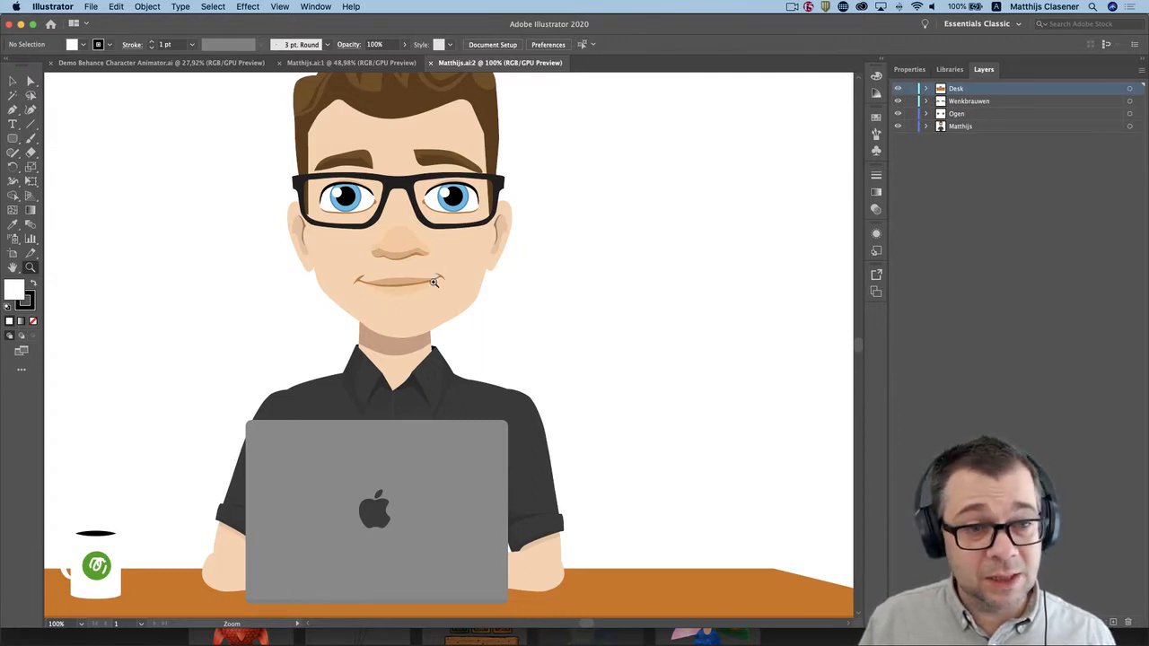
Expand the character's layer through Head and +Frontal into Mouth to examine the named mouth-shape layers.
{"action": "left_click", "coordinate": [11, 82]}
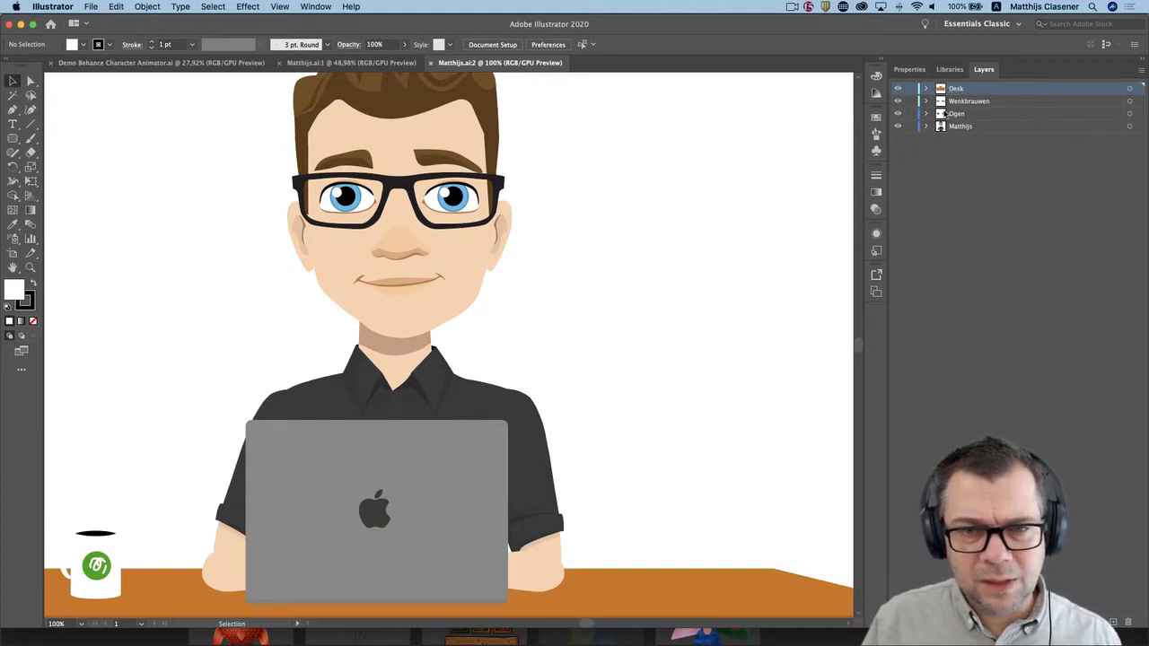
{"action": "left_click", "coordinate": [929, 128]}
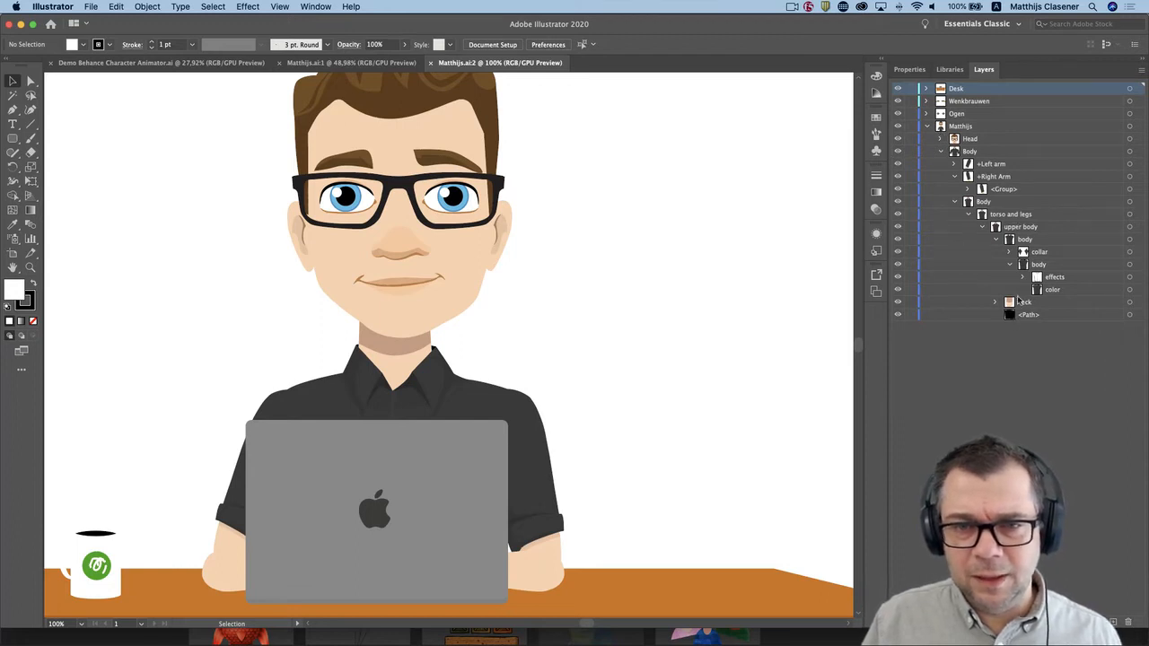
{"action": "left_click", "coordinate": [941, 139]}
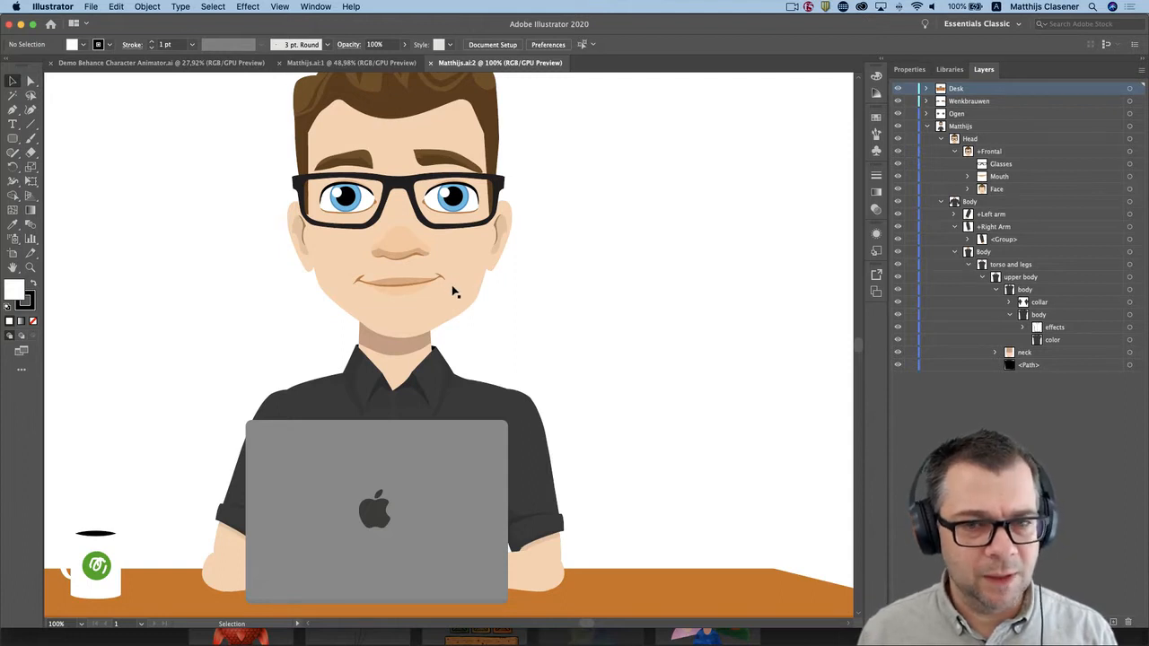
{"action": "left_click", "coordinate": [968, 176]}
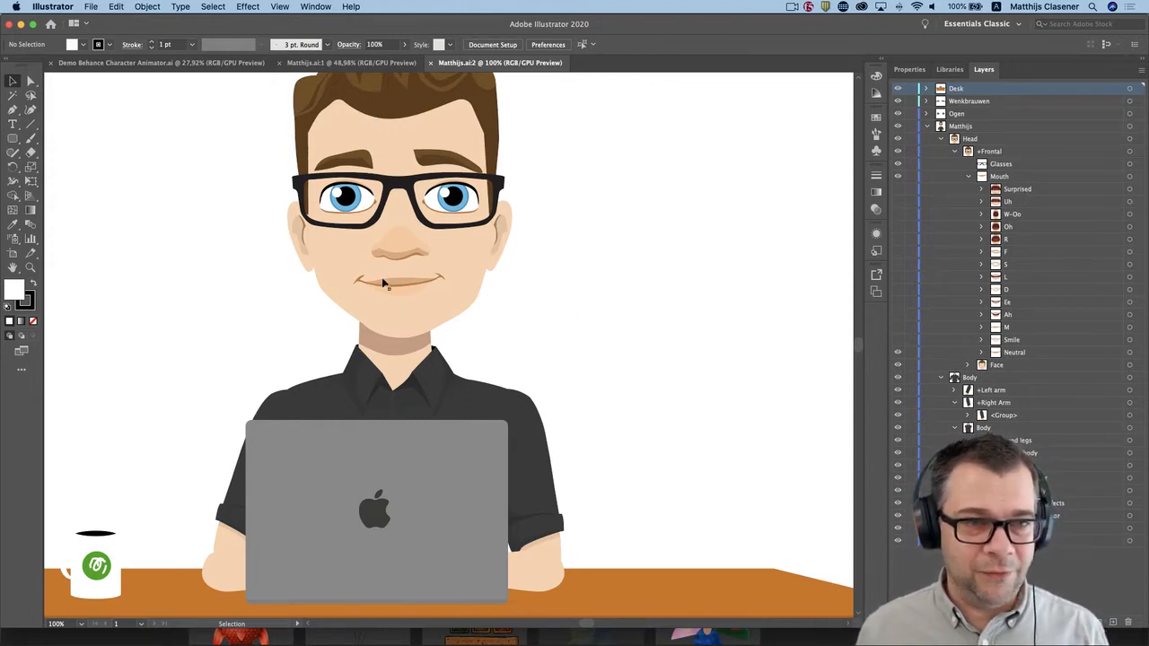
Bring up the Demo Behance Character Animator.ai document and examine the masked character's eyes, eyebrows and glasses at 400%.
{"action": "left_click", "coordinate": [331, 63]}
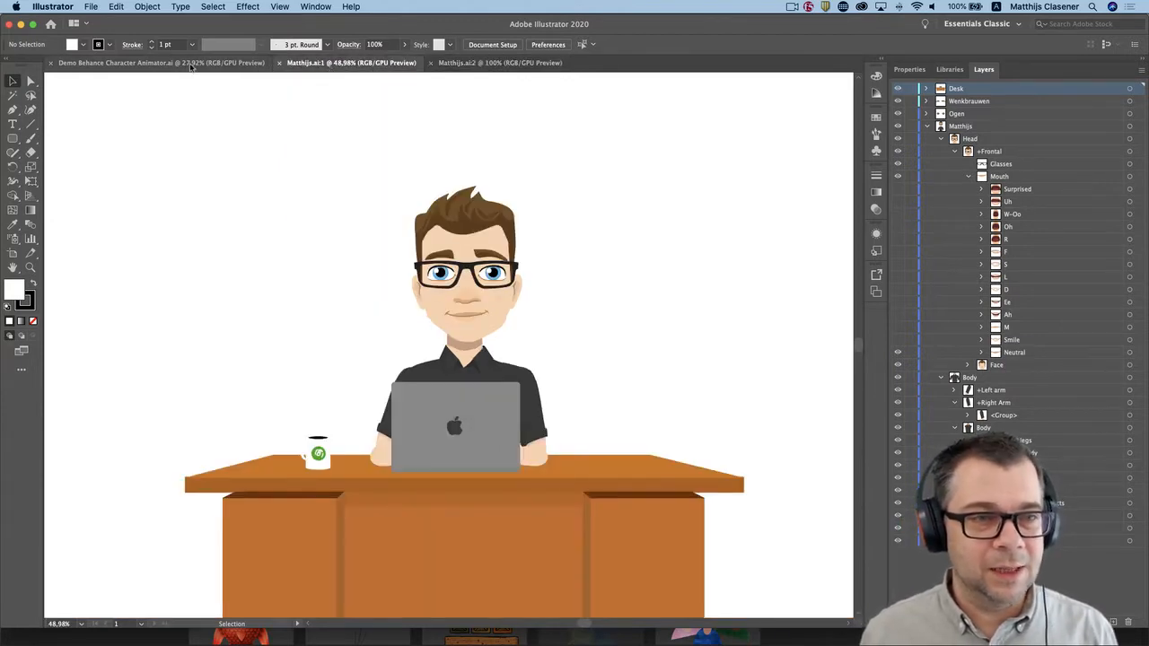
{"action": "left_click", "coordinate": [154, 63]}
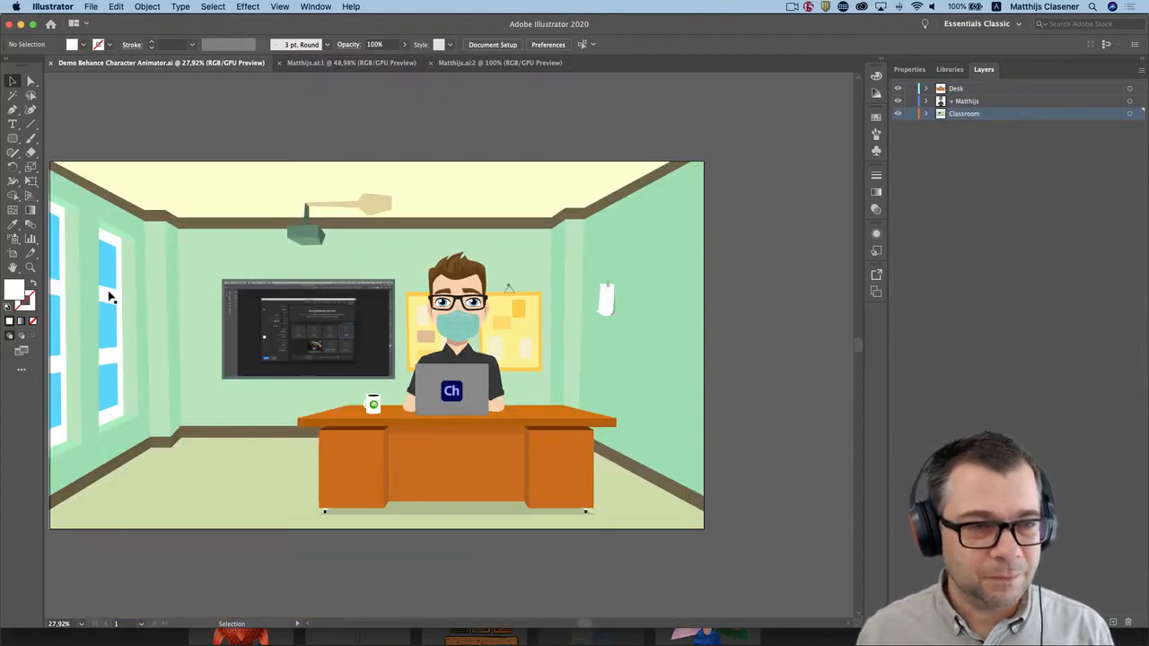
{"action": "left_click", "coordinate": [29, 267]}
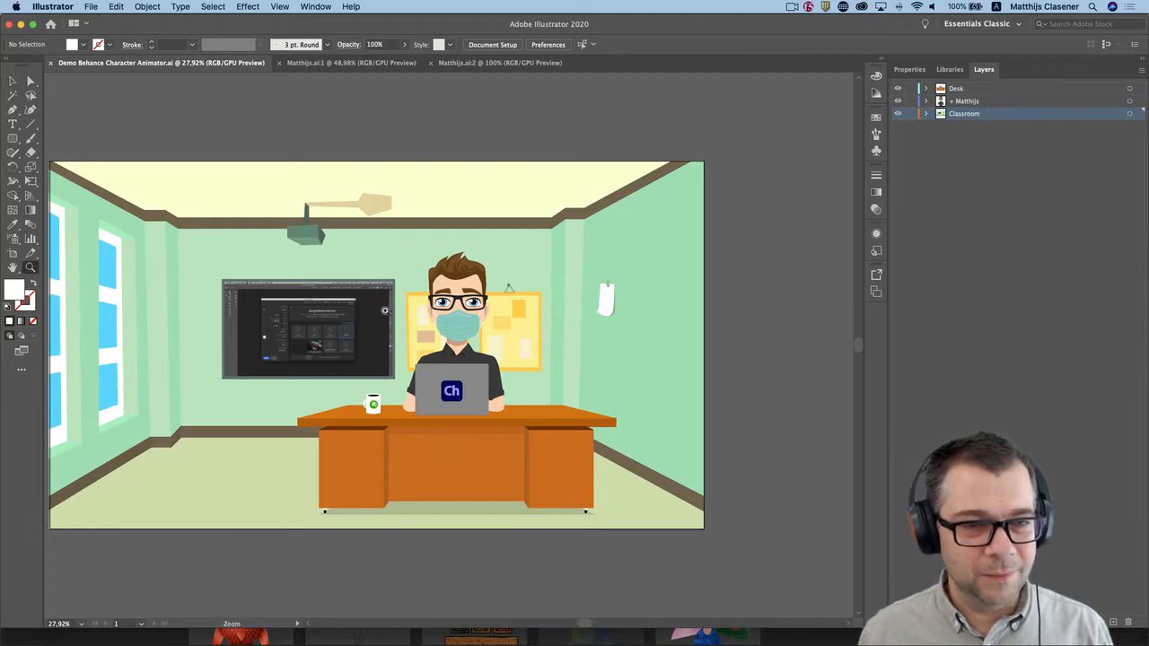
{"action": "left_click", "coordinate": [462, 307]}
{"action": "left_click", "coordinate": [445, 351]}
{"action": "left_click", "coordinate": [457, 321]}
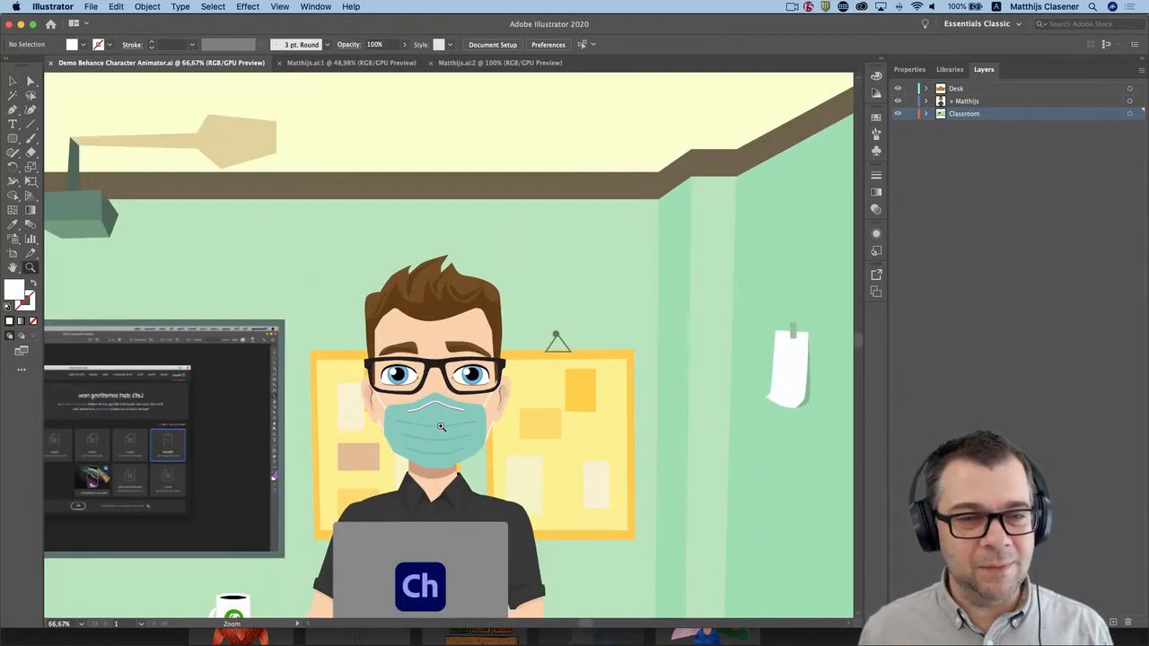
{"action": "left_click", "coordinate": [414, 410]}
{"action": "left_click", "coordinate": [401, 218]}
{"action": "left_click", "coordinate": [499, 395]}
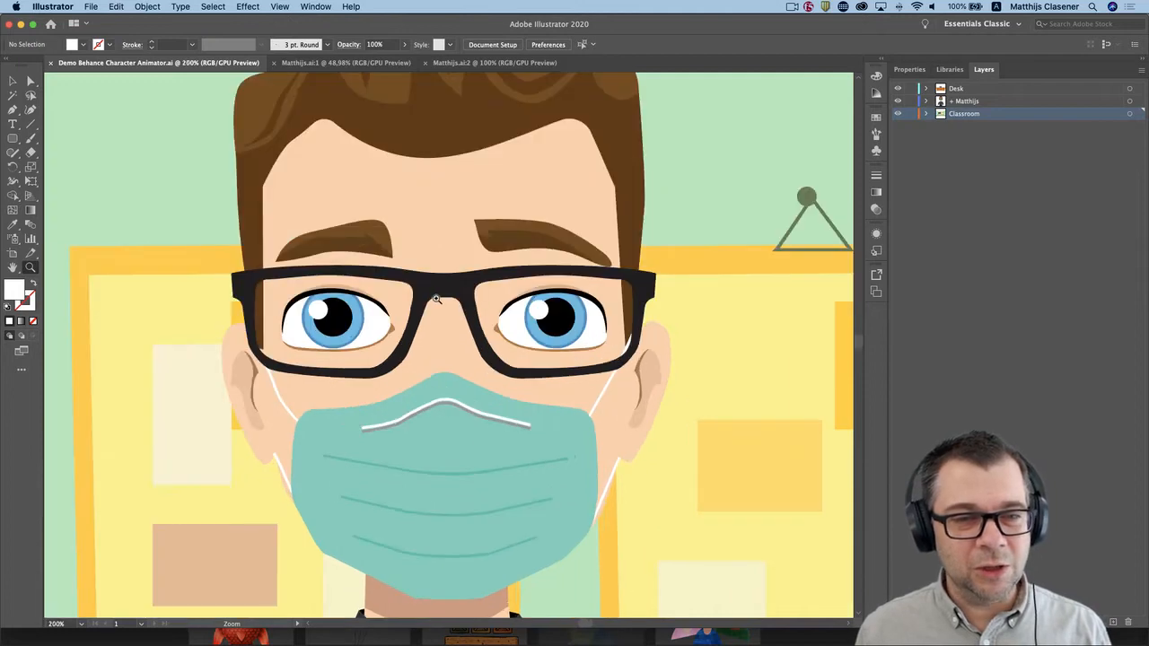
{"action": "left_click", "coordinate": [440, 300]}
{"action": "left_click", "coordinate": [499, 300]}
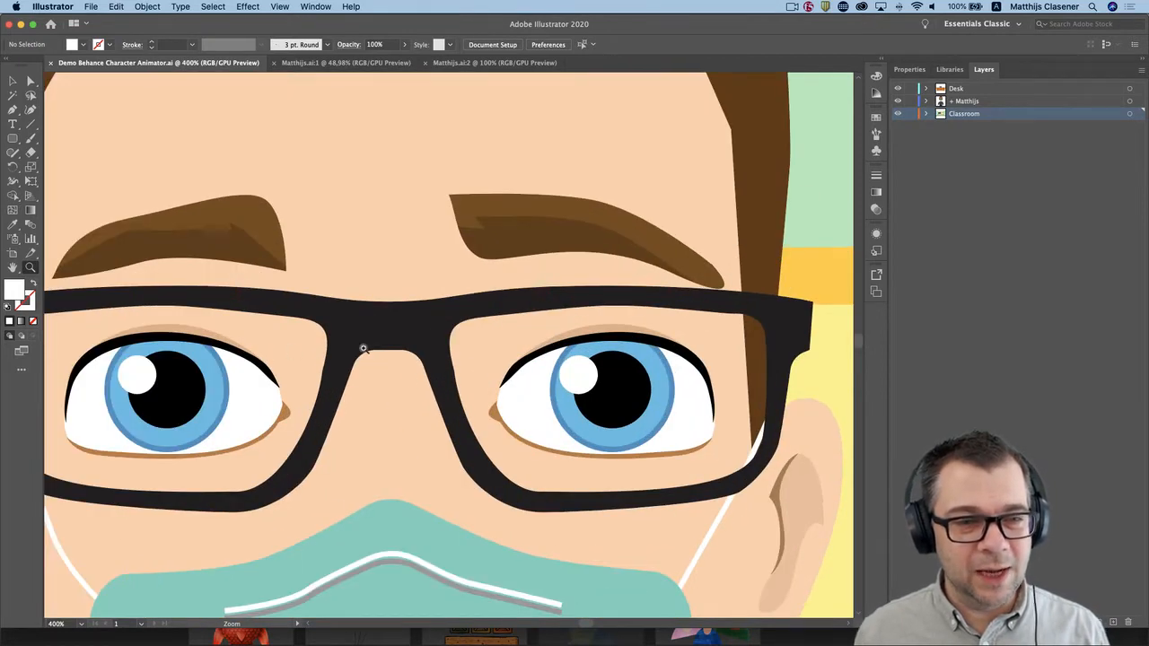
{"action": "left_click_drag", "start_coordinate": [389, 357], "coordinate": [441, 283]}
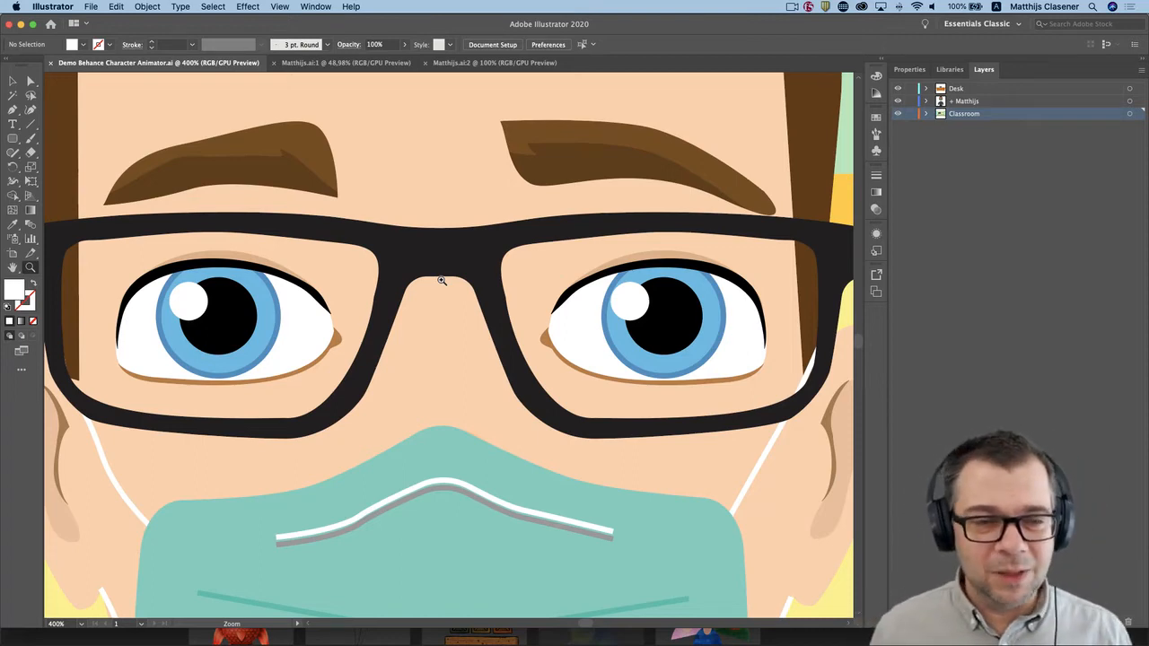
Examine the face mask up close, and return to a 150% view of the character's head.
{"action": "key", "text": "space"}
{"action": "left_click_drag", "start_coordinate": [457, 552], "coordinate": [456, 244]}
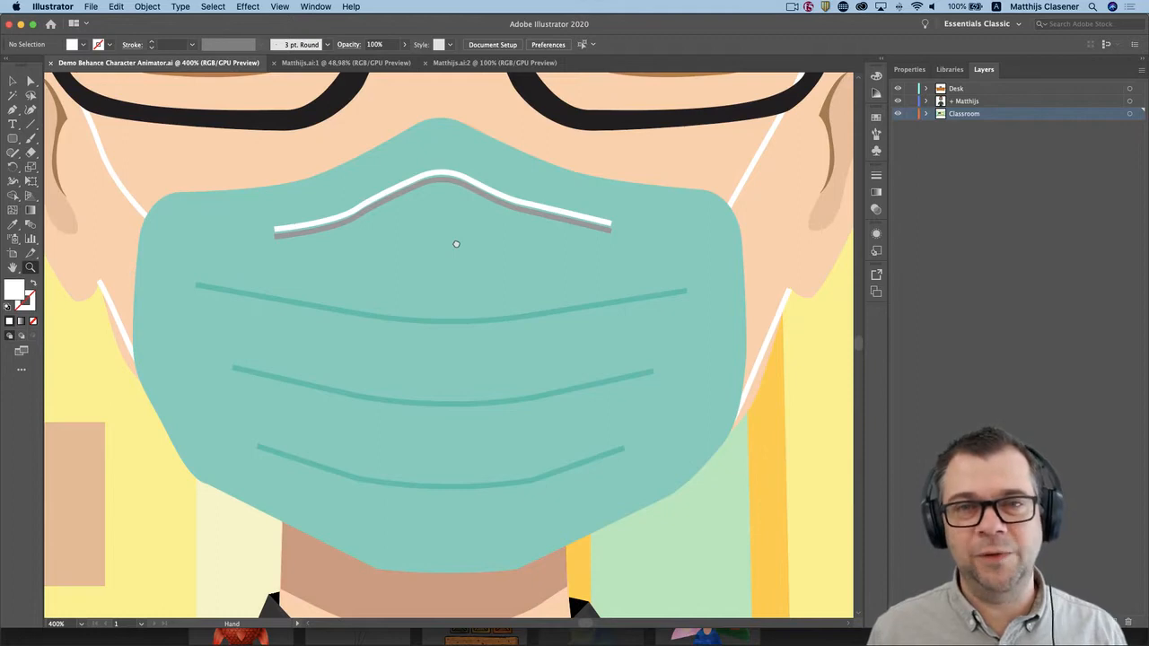
{"action": "key", "text": "super"}
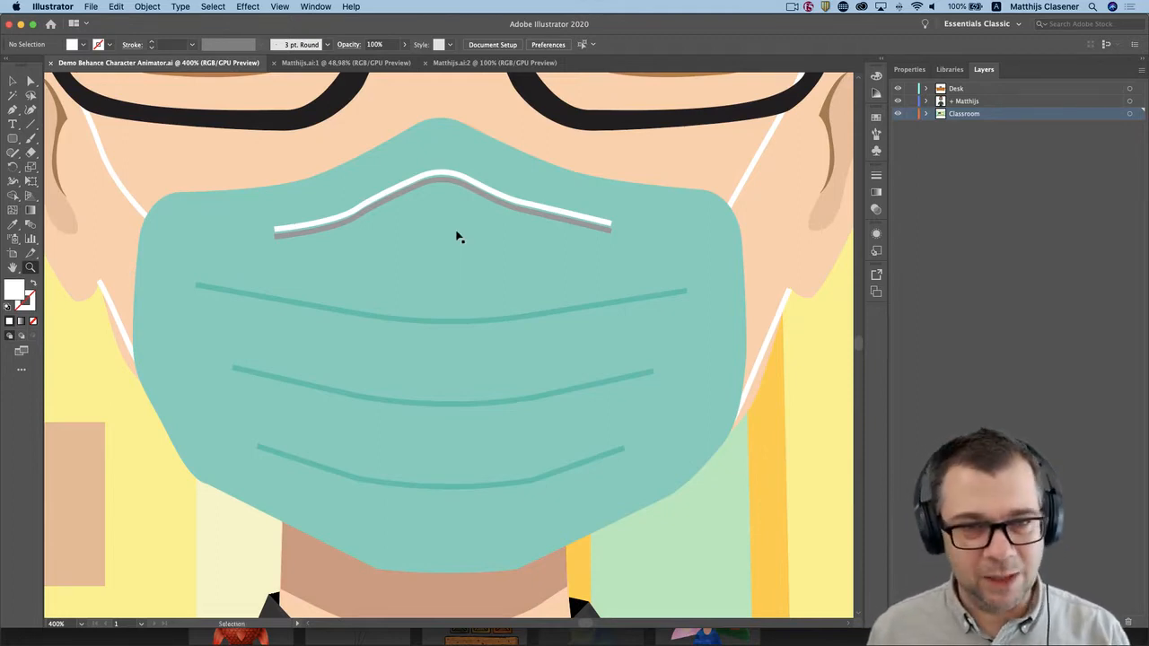
{"action": "key", "text": "super+minus"}
{"action": "key", "text": "super+minus"}
{"action": "key", "text": "super+minus"}
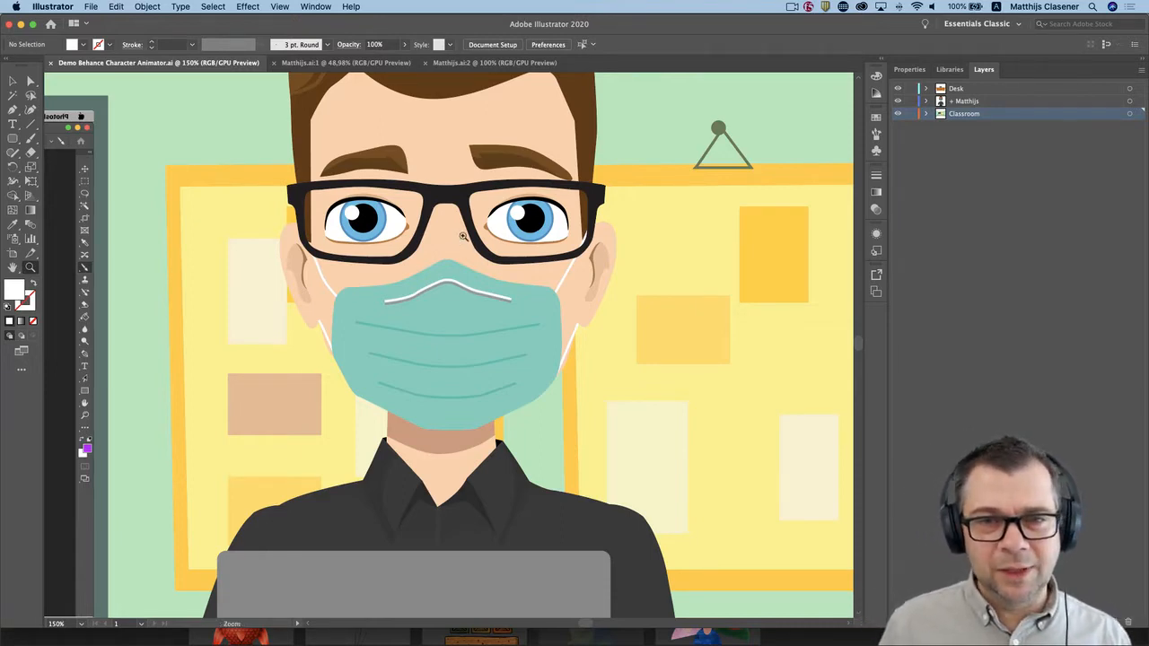
Preview the Ah, Surprised, Smile, W-Oo and Uh mask shapes in the character's + Mouth group, leaving only Neutral visible.
{"action": "left_click", "coordinate": [927, 102]}
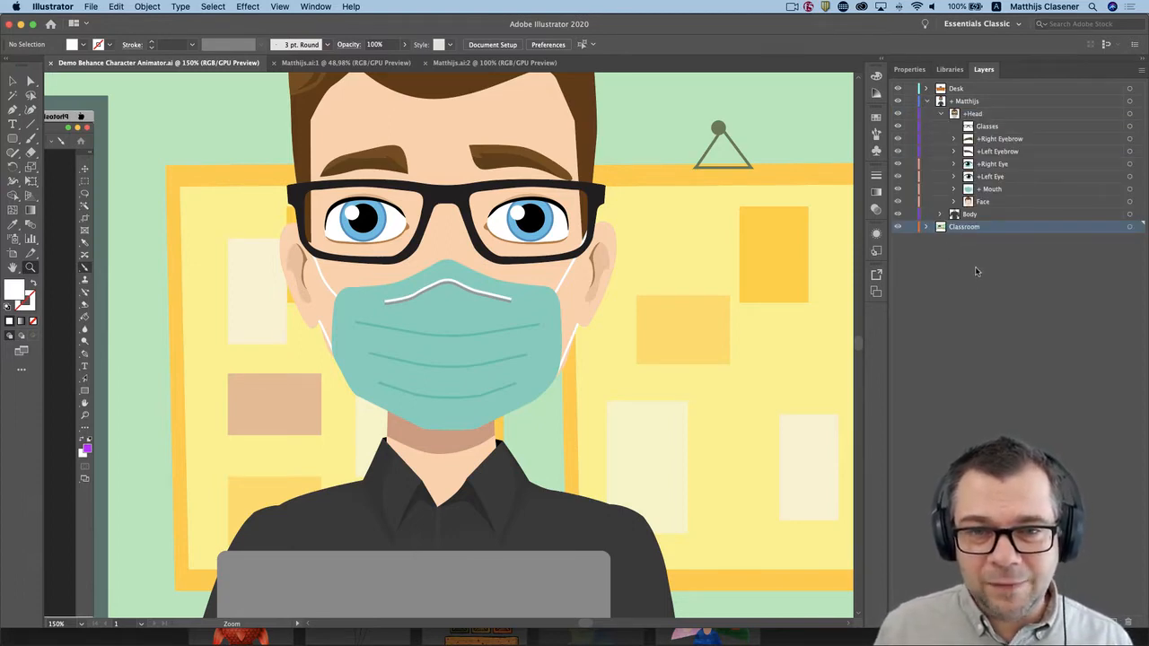
{"action": "left_click", "coordinate": [954, 190]}
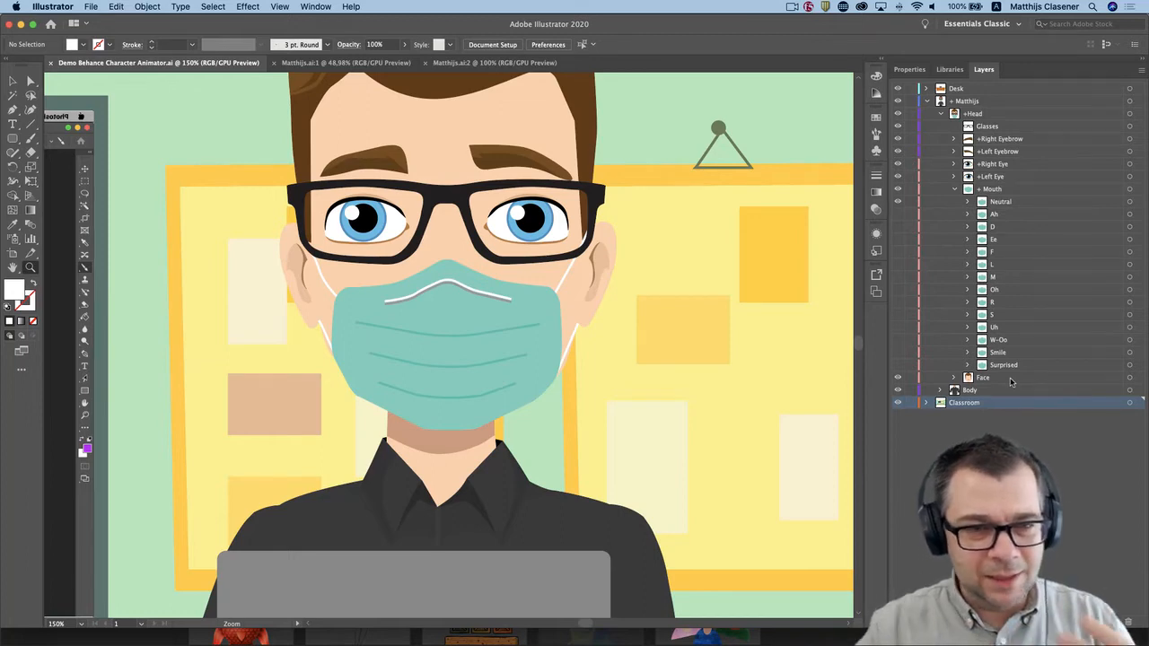
{"action": "left_click", "coordinate": [899, 201]}
{"action": "left_click", "coordinate": [898, 214]}
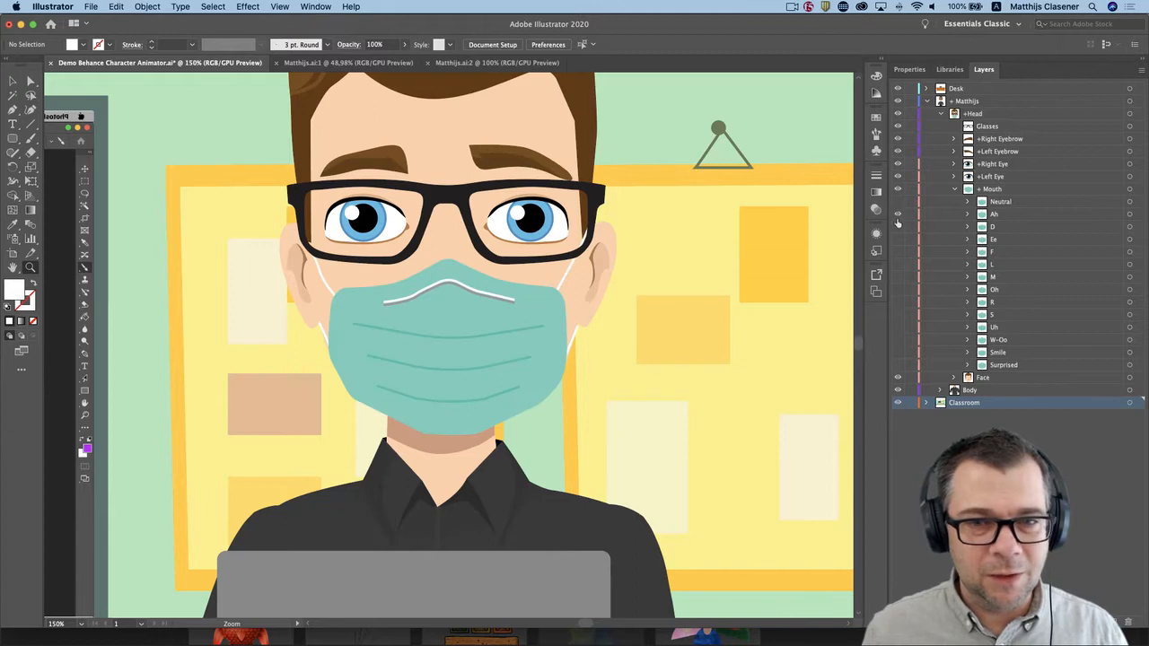
{"action": "left_click", "coordinate": [897, 365]}
{"action": "left_click", "coordinate": [898, 214]}
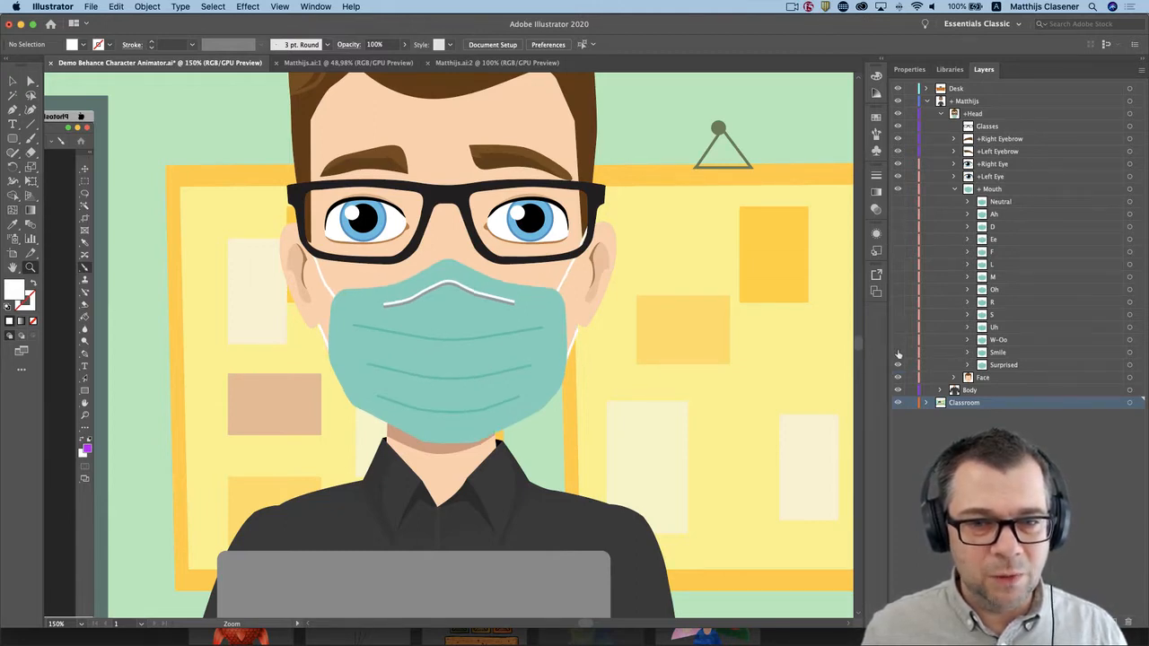
{"action": "left_click", "coordinate": [898, 351]}
{"action": "left_click", "coordinate": [897, 365]}
{"action": "left_click", "coordinate": [898, 352]}
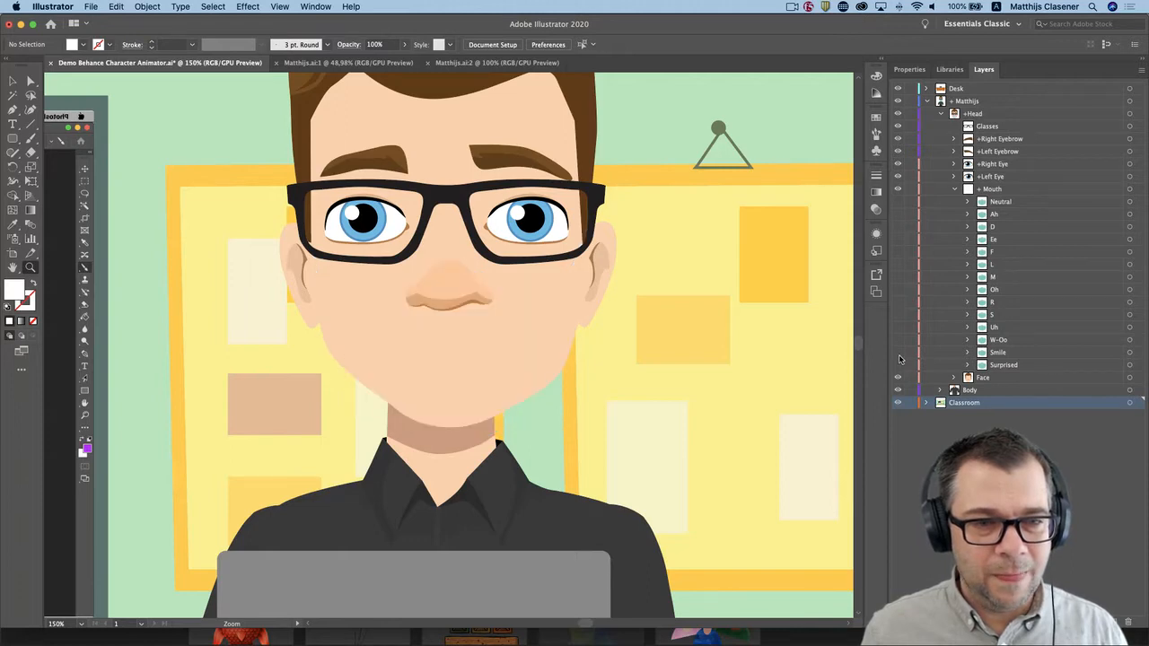
{"action": "left_click", "coordinate": [898, 339]}
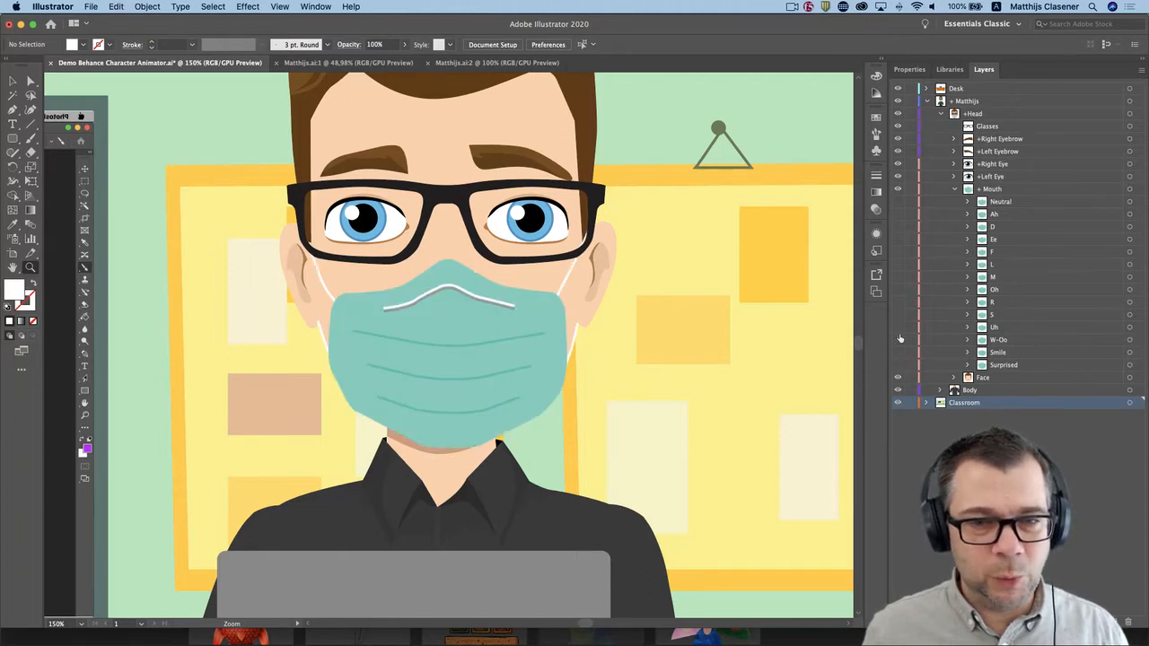
{"action": "left_click", "coordinate": [898, 340]}
{"action": "left_click", "coordinate": [898, 327]}
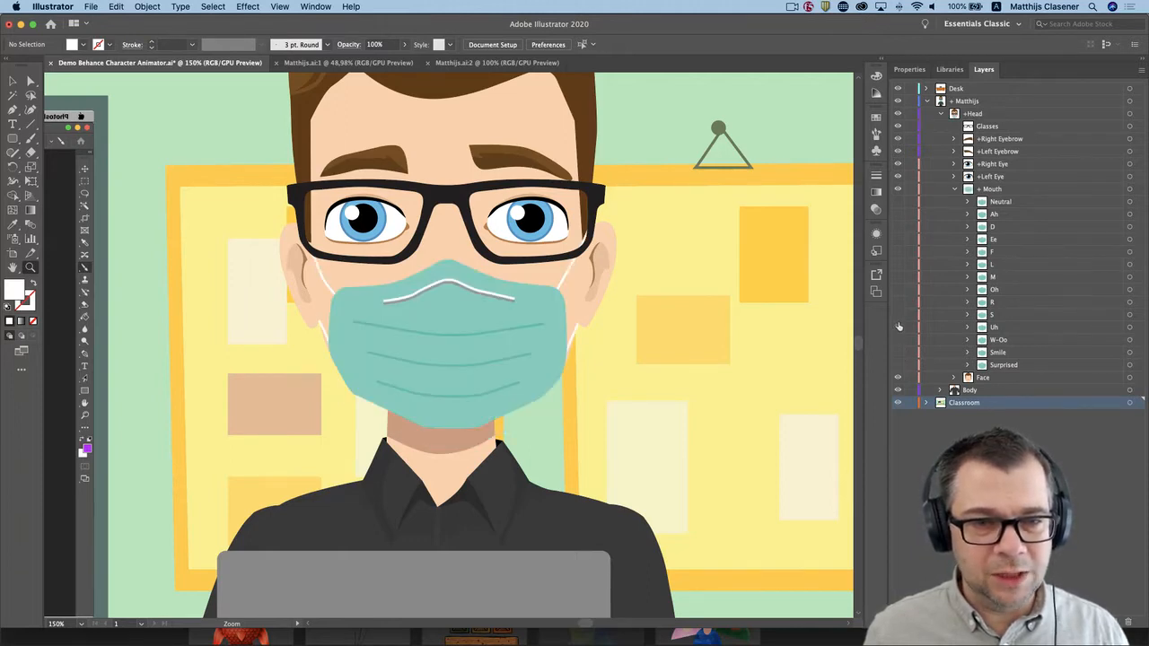
{"action": "left_click", "coordinate": [899, 203]}
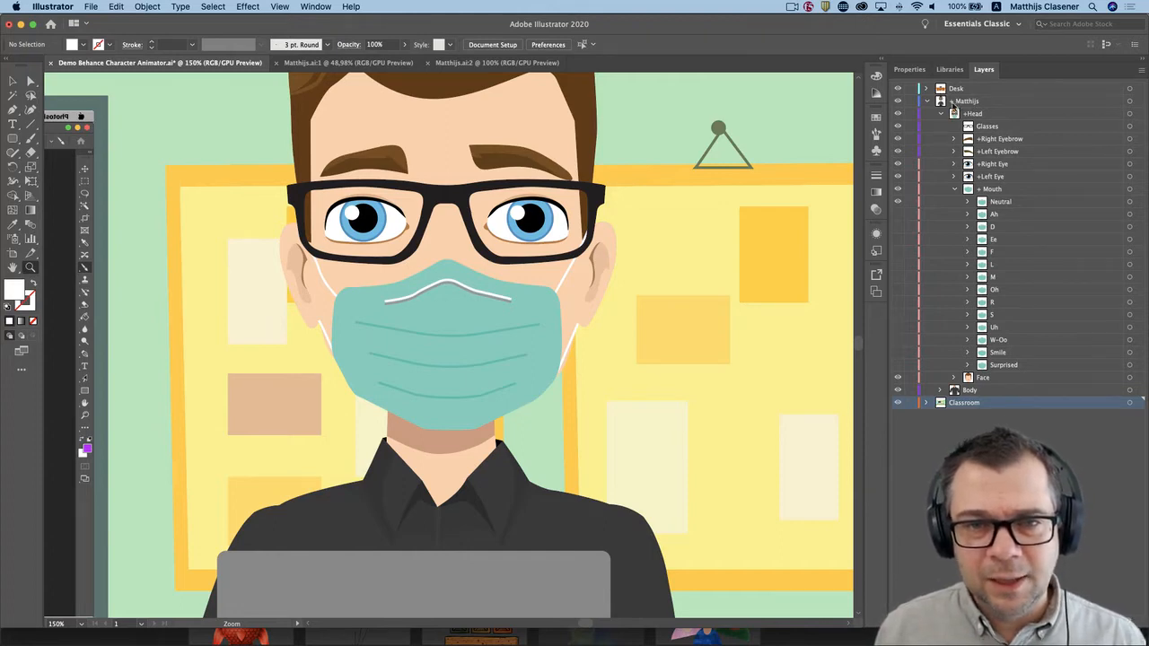
Select the character's top-level layer and collapse its + Mouth group.
{"action": "left_click", "coordinate": [954, 104]}
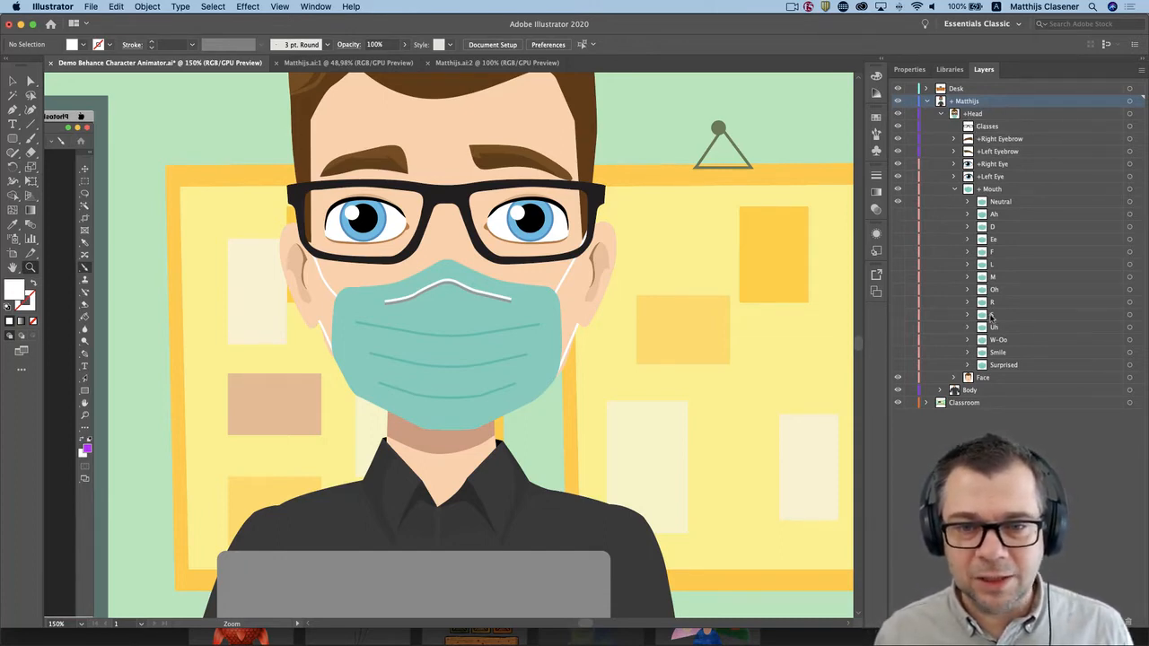
{"action": "left_click", "coordinate": [955, 190]}
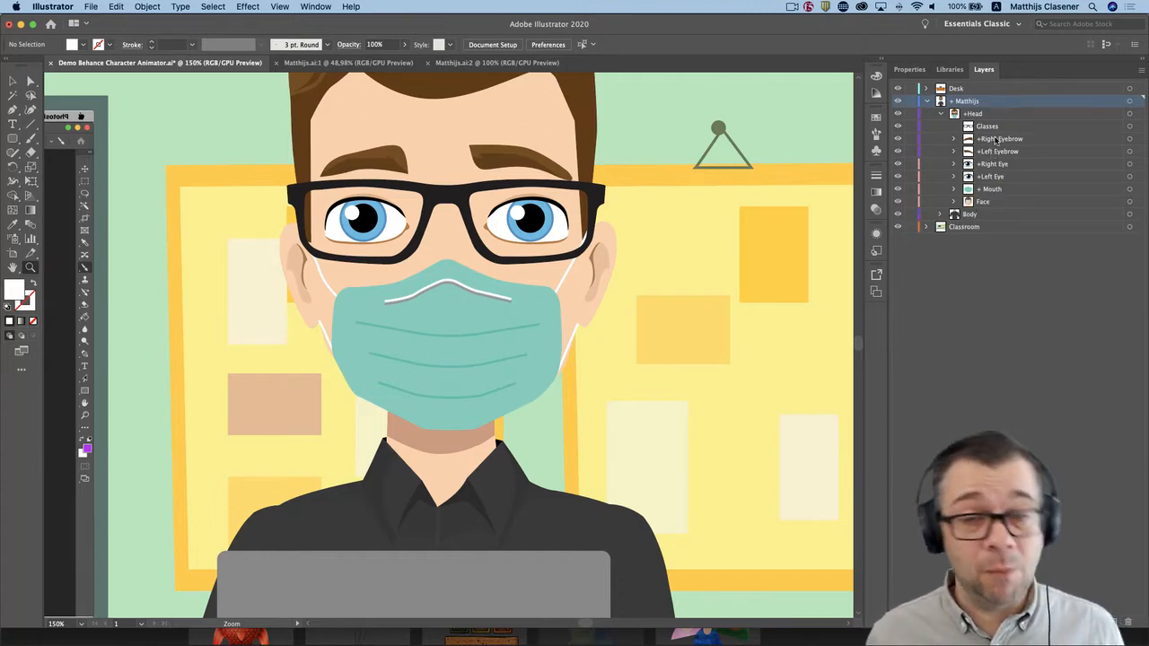
Examine the character's Face layer and the arm and torso layers inside its Body group.
{"action": "left_click", "coordinate": [986, 204]}
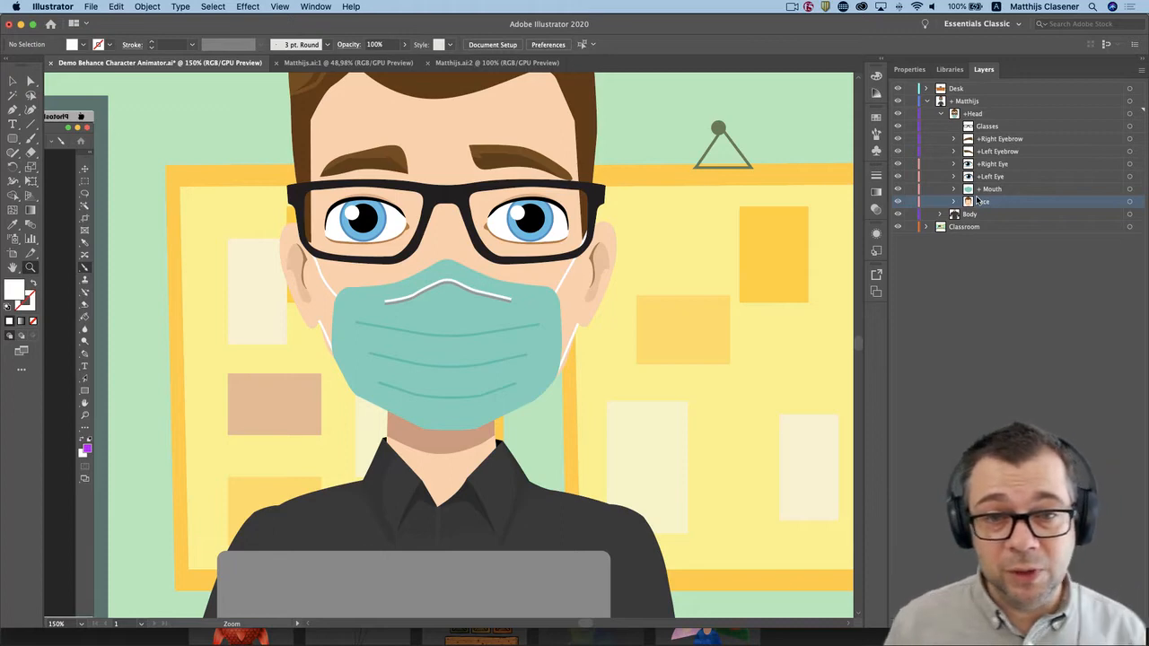
{"action": "left_click", "coordinate": [971, 217]}
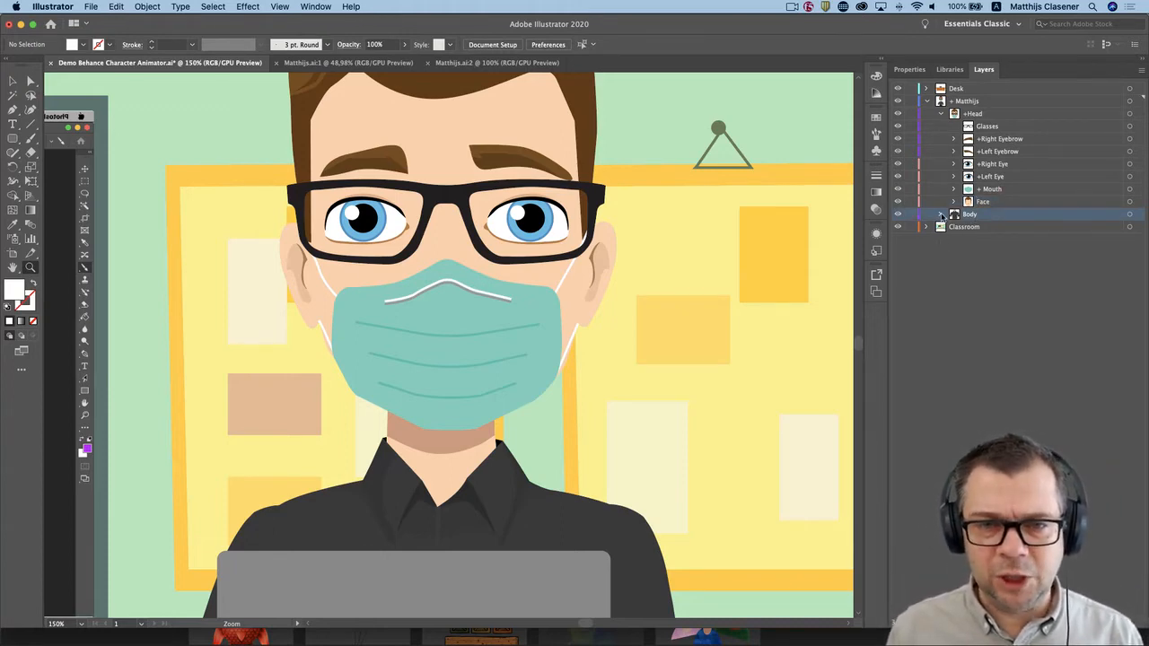
{"action": "left_click", "coordinate": [942, 216]}
{"action": "left_click", "coordinate": [941, 216]}
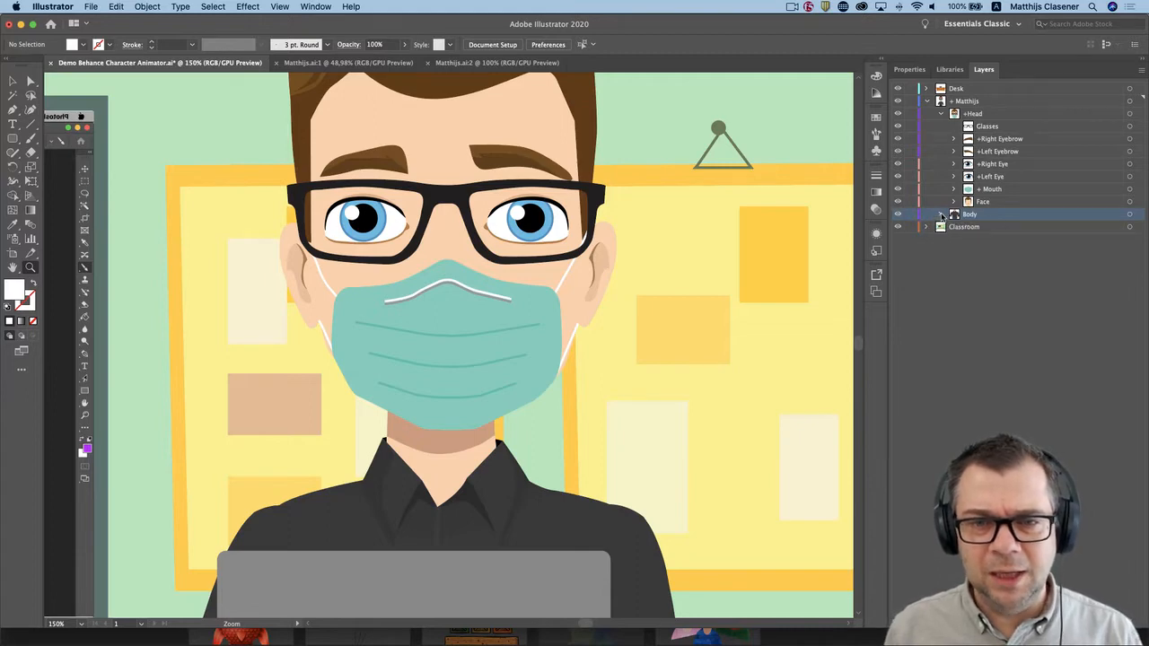
{"action": "left_click", "coordinate": [942, 215]}
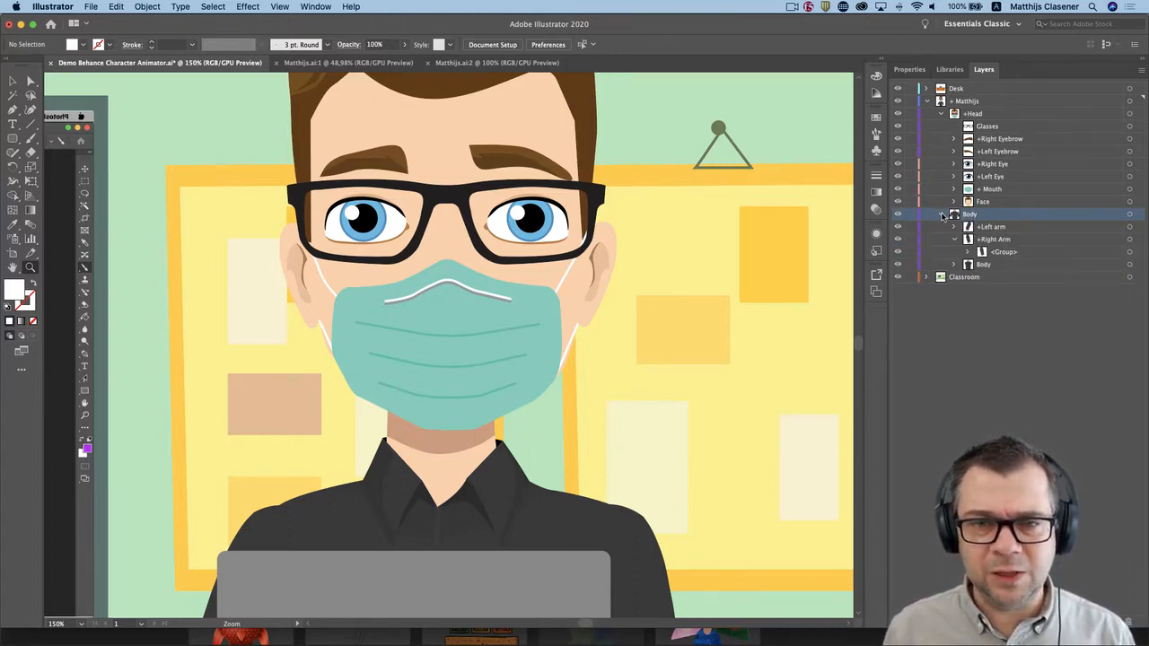
{"action": "left_click", "coordinate": [941, 215]}
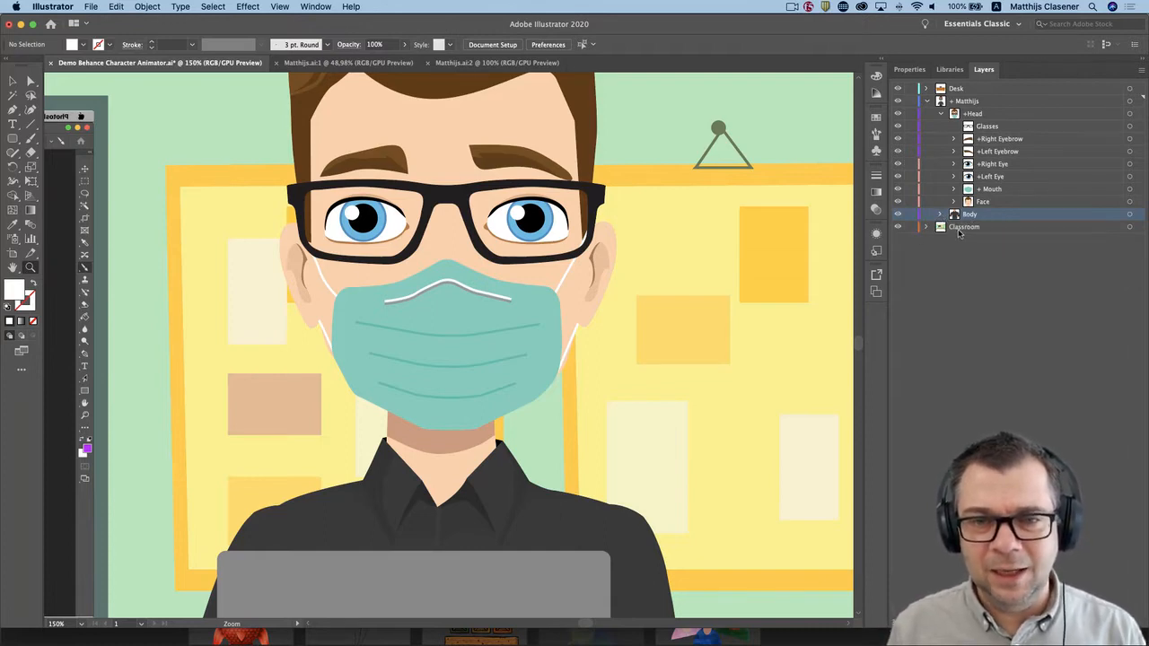
Highlight the Classroom background layer, and collapse and select the character's top-level layer.
{"action": "left_click", "coordinate": [960, 228]}
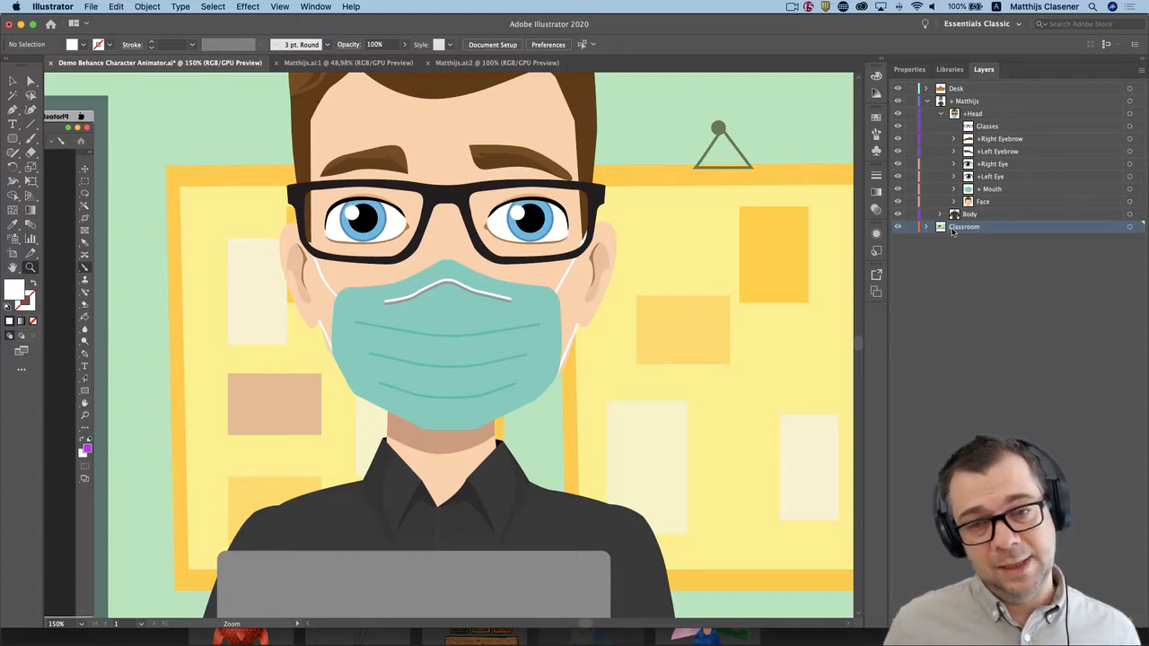
{"action": "left_click", "coordinate": [929, 102]}
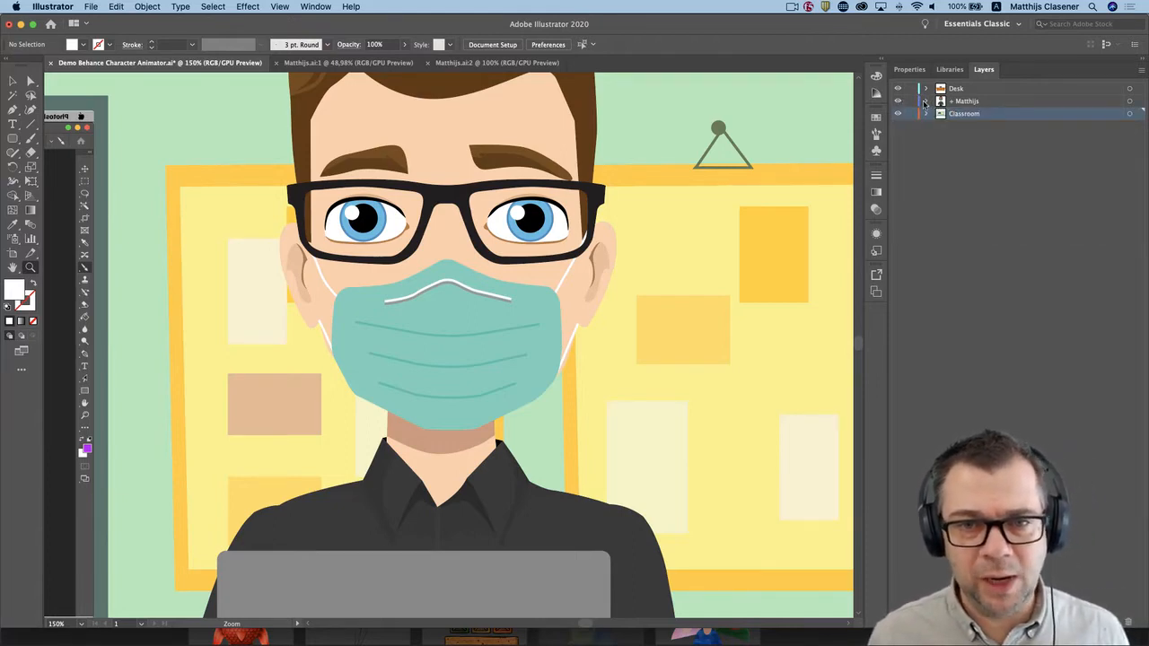
{"action": "left_click", "coordinate": [971, 101]}
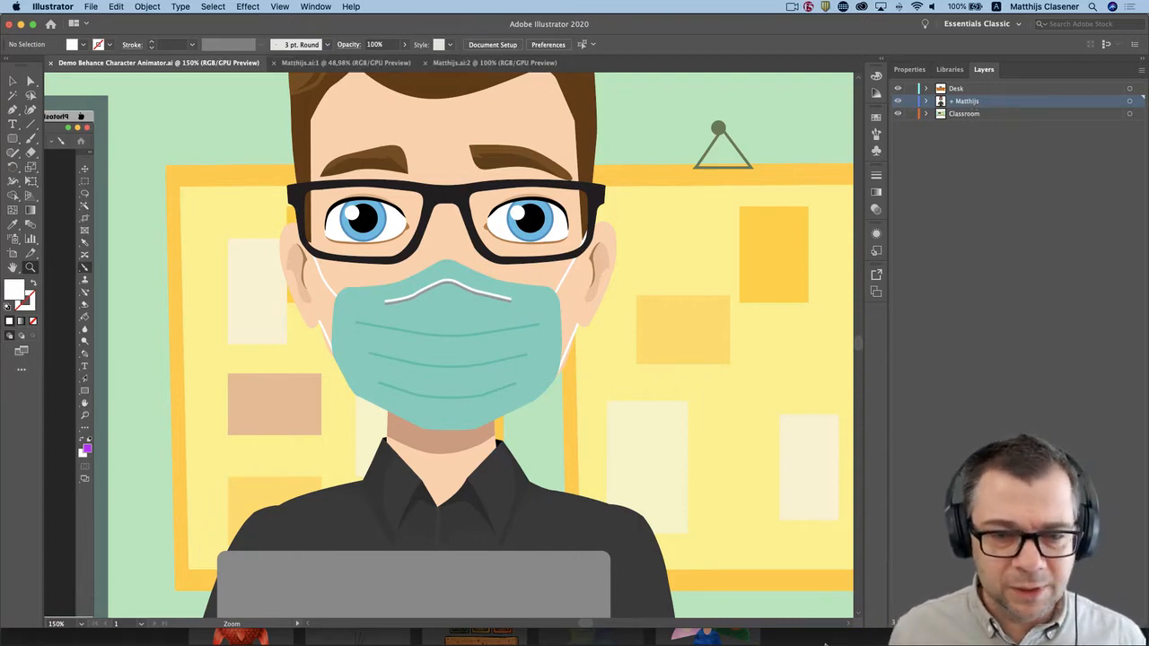
Switch to Adobe Character Animator and create a new project named Demo Behance in the Demo Behance Char folder.
{"action": "mouse_move", "coordinate": [742, 629]}
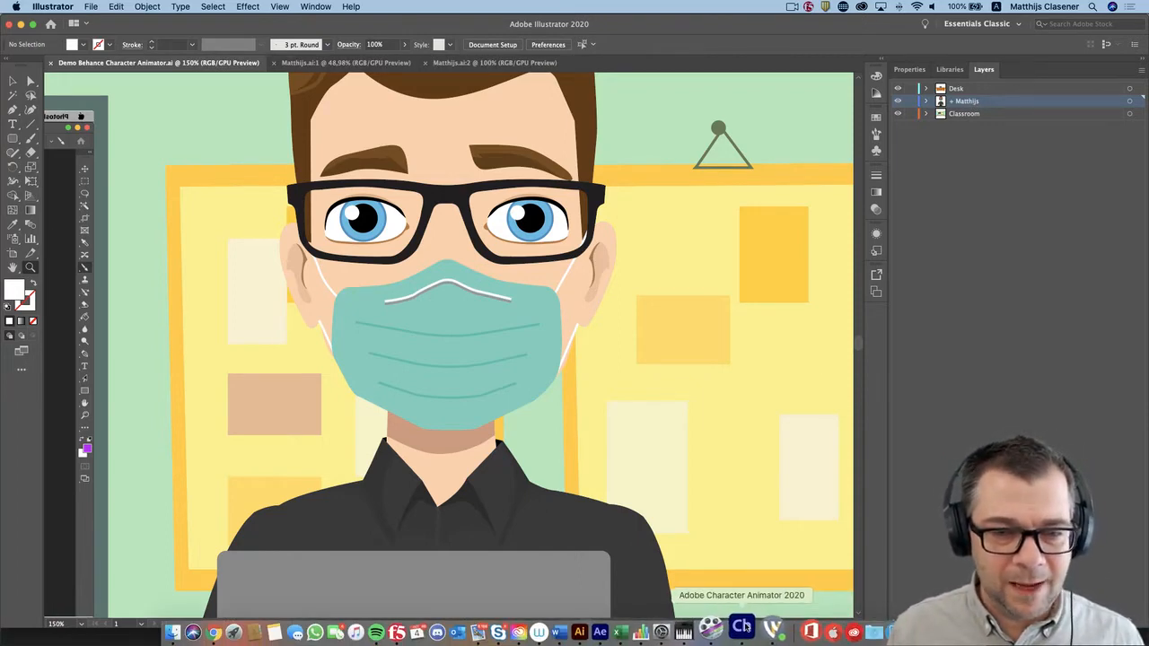
{"action": "left_click", "coordinate": [742, 627]}
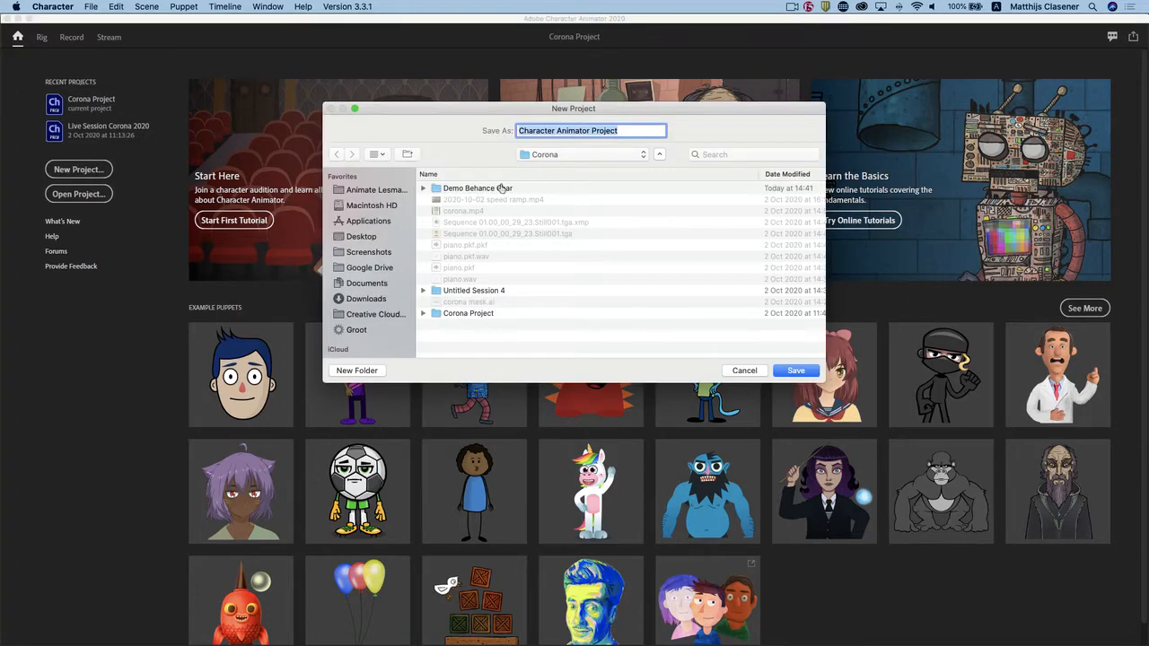
{"action": "double_click", "coordinate": [502, 187]}
{"action": "left_click", "coordinate": [630, 132]}
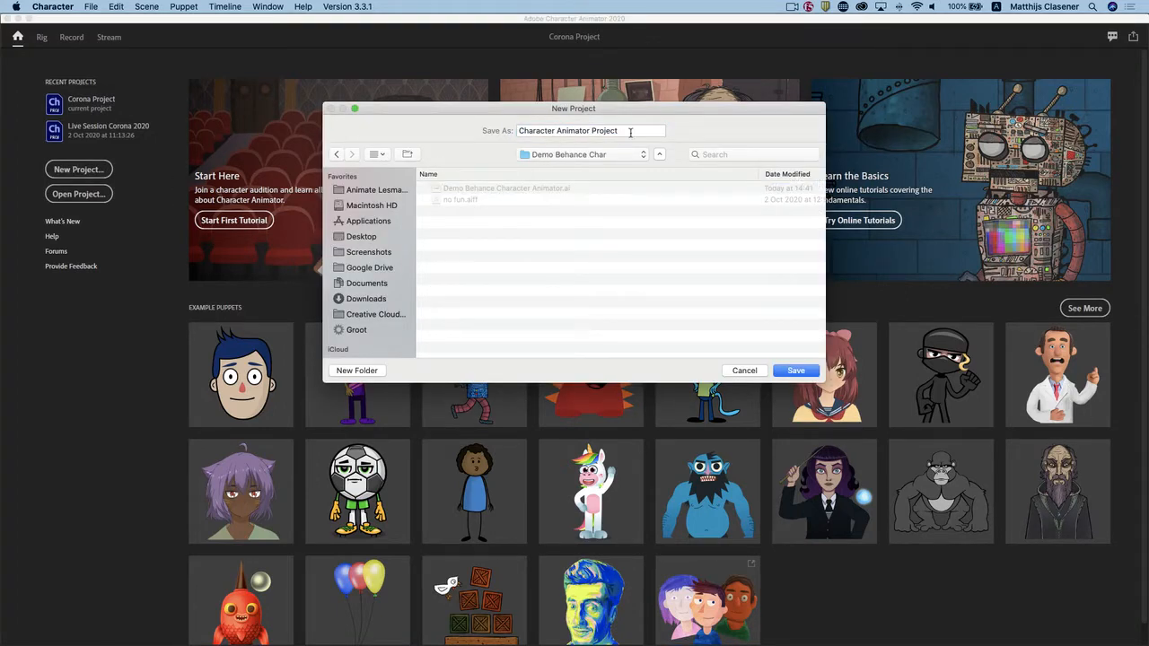
{"action": "left_click_drag", "start_coordinate": [630, 133], "coordinate": [411, 117]}
{"action": "type", "text": "Demo Beh"}
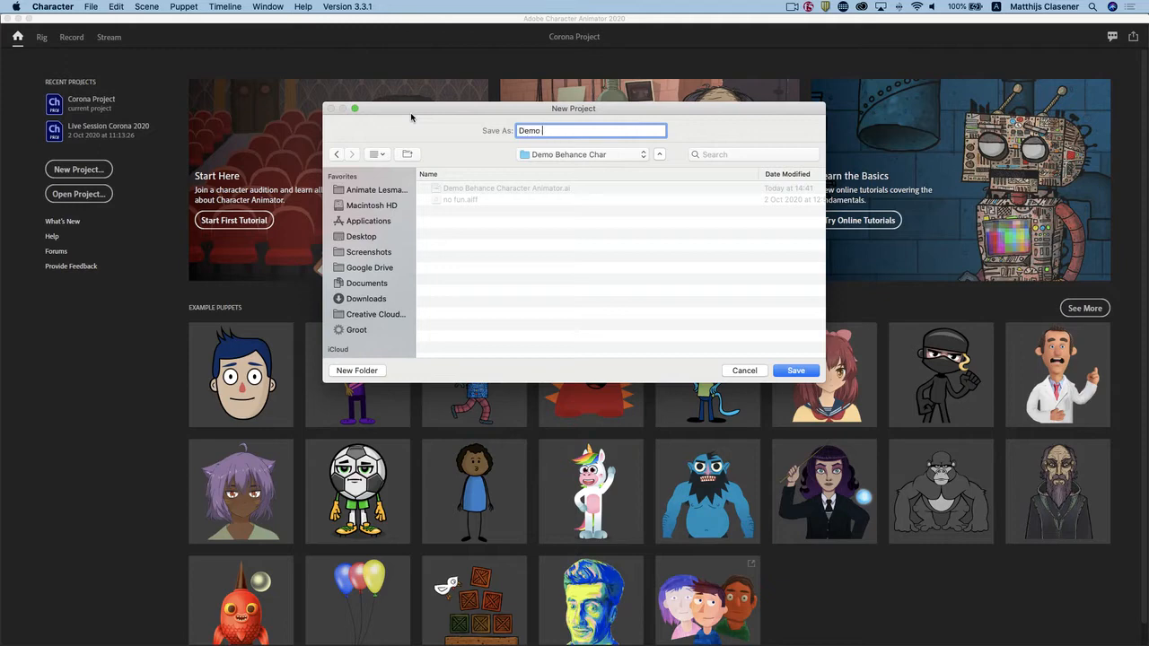
{"action": "type", "text": "ance"}
{"action": "key", "text": "Return"}
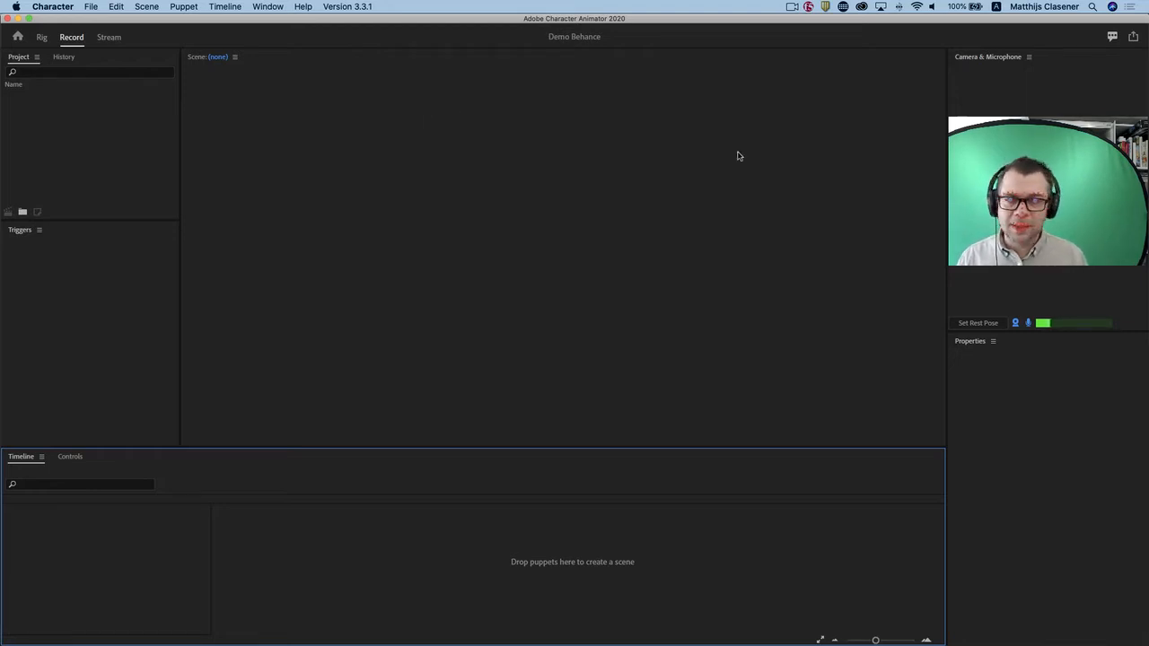
Enlarge the webcam preview and check the available camera sources and input options.
{"action": "left_click_drag", "start_coordinate": [947, 200], "coordinate": [865, 199]}
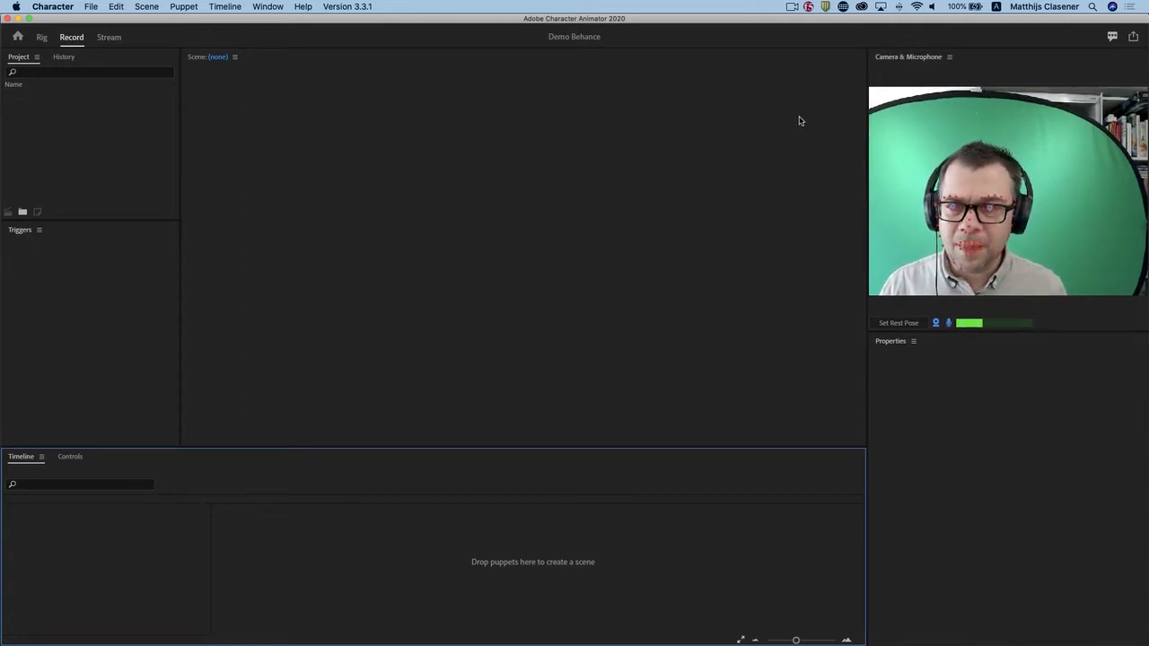
{"action": "left_click", "coordinate": [950, 58]}
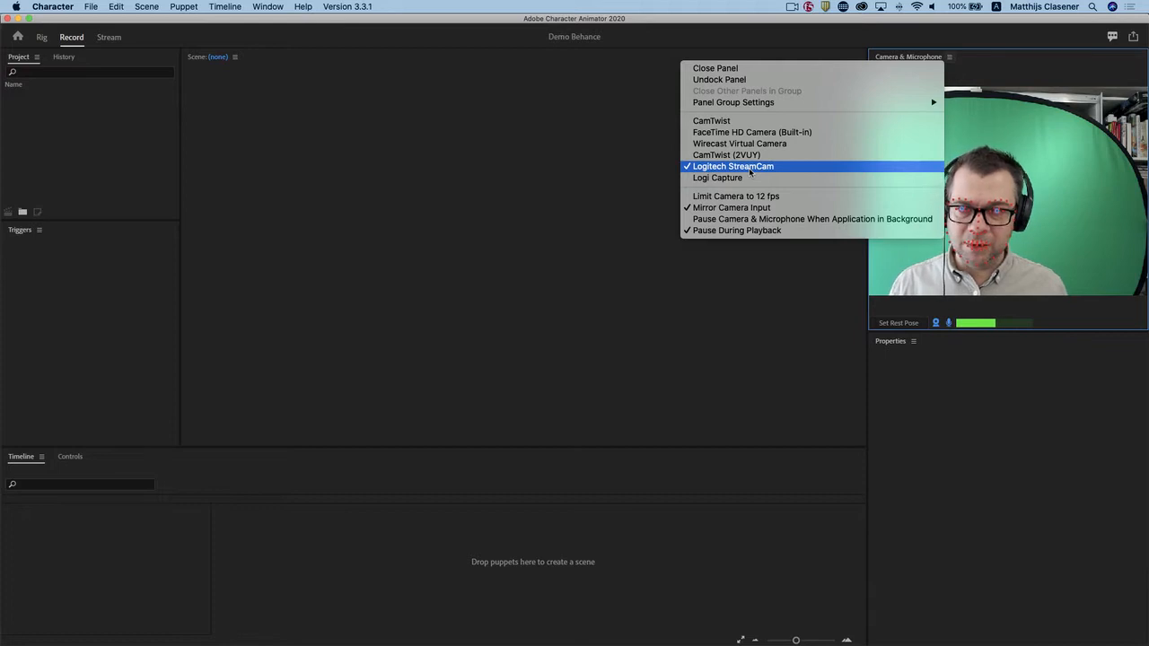
{"action": "left_click", "coordinate": [763, 22]}
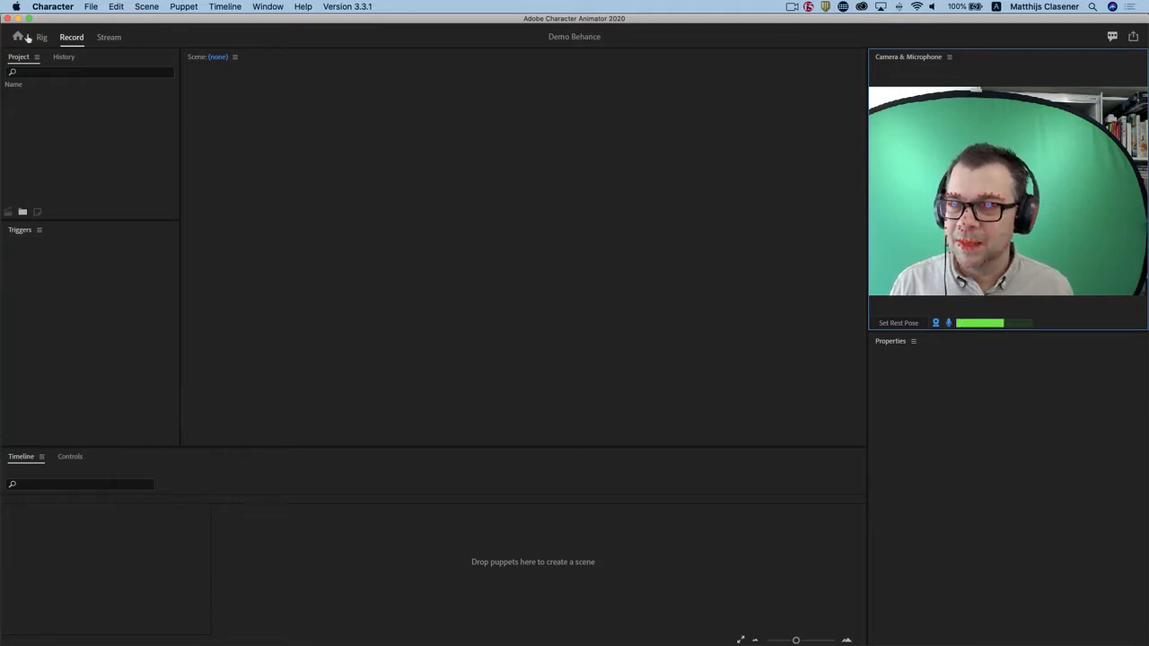
Import Demo Behance Character Animator.ai from the Demo Behance Char folder inside Corona and add the puppet to a new scene.
{"action": "left_click", "coordinate": [90, 6]}
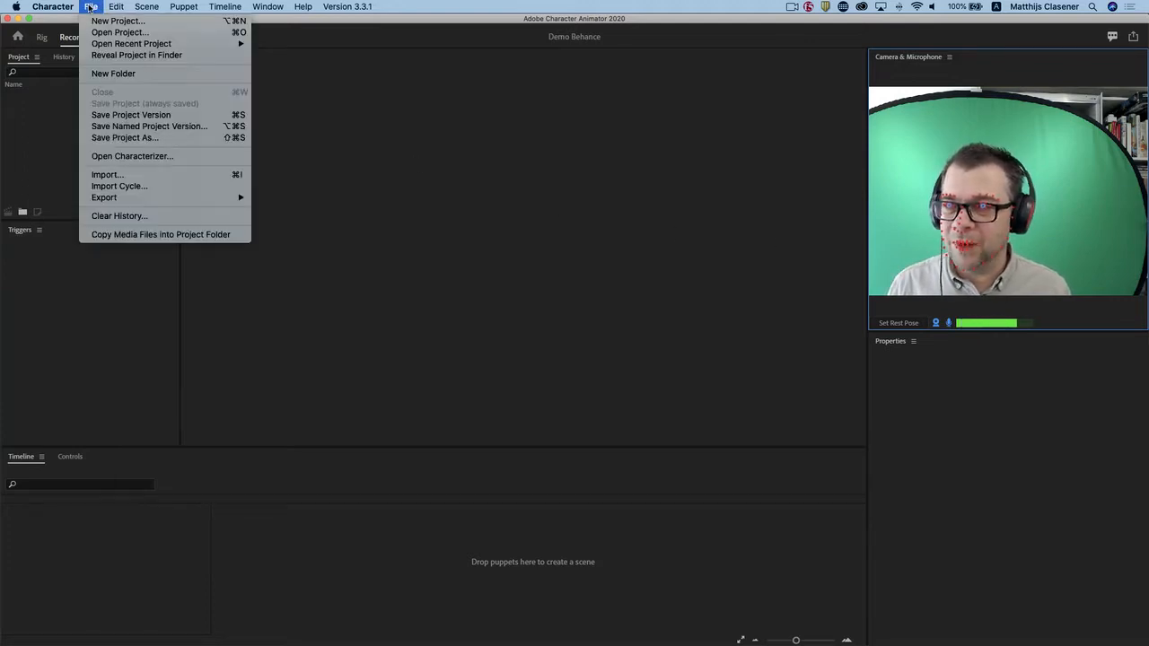
{"action": "left_click", "coordinate": [148, 178]}
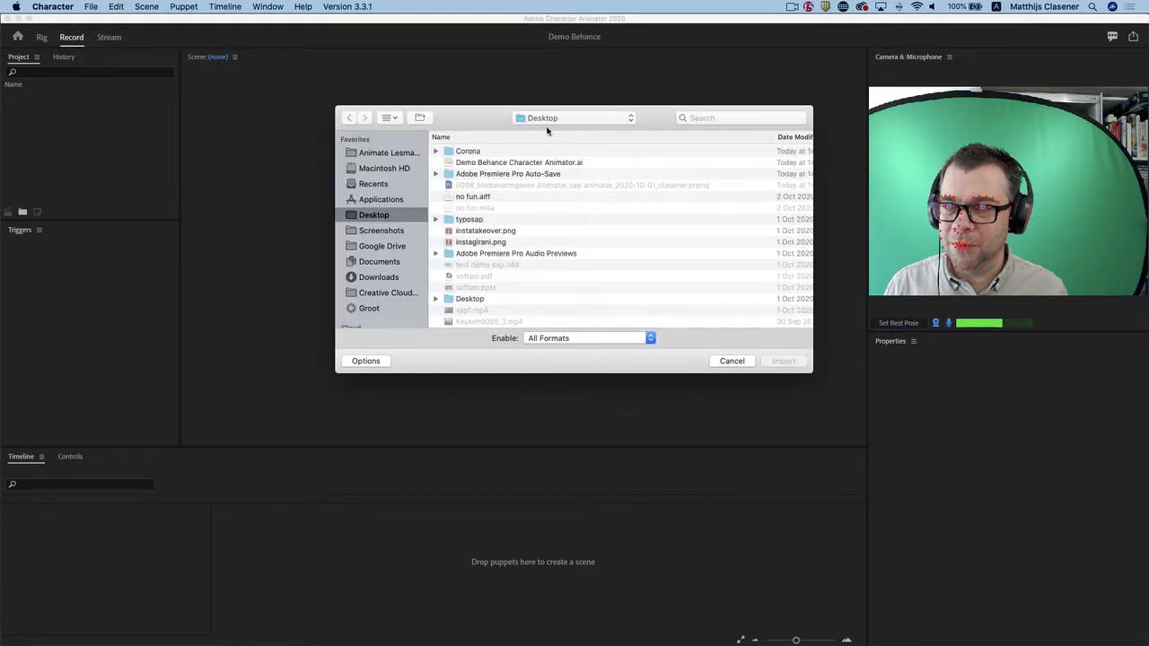
{"action": "double_click", "coordinate": [471, 153]}
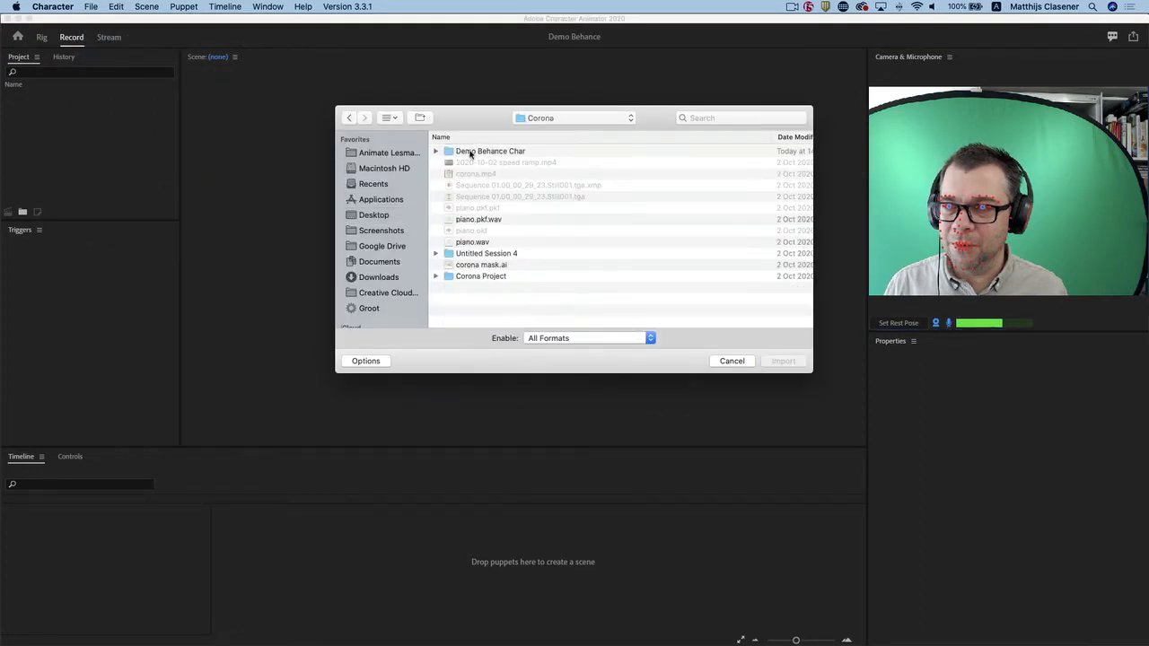
{"action": "left_click", "coordinate": [498, 153]}
{"action": "double_click", "coordinate": [498, 152]}
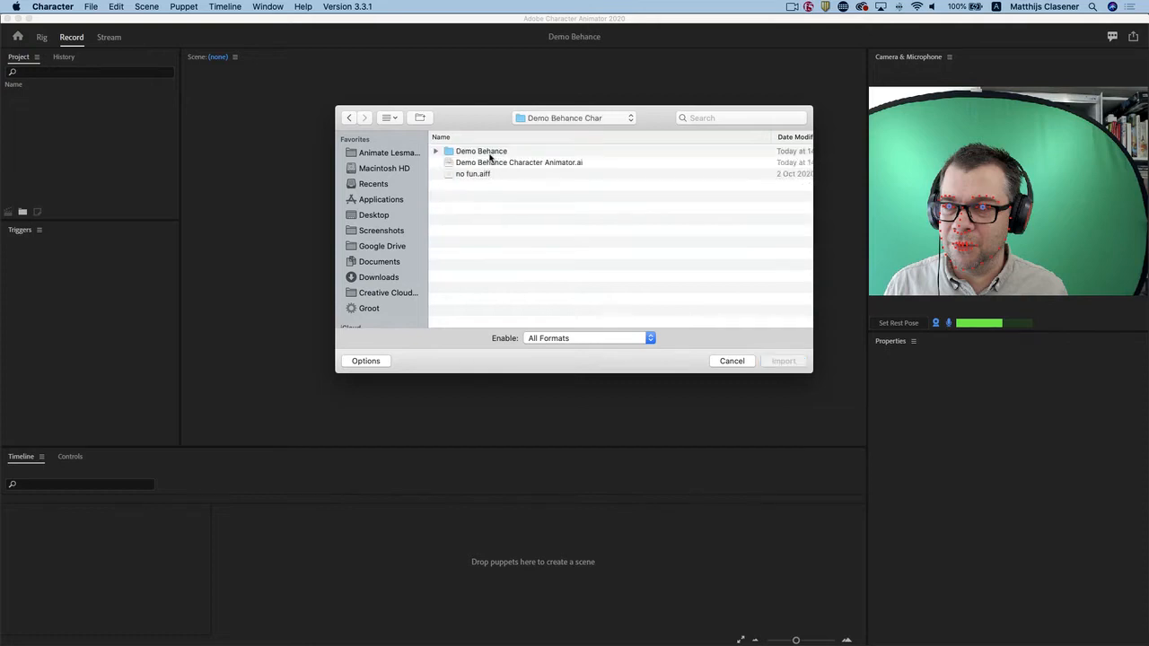
{"action": "left_click", "coordinate": [482, 164]}
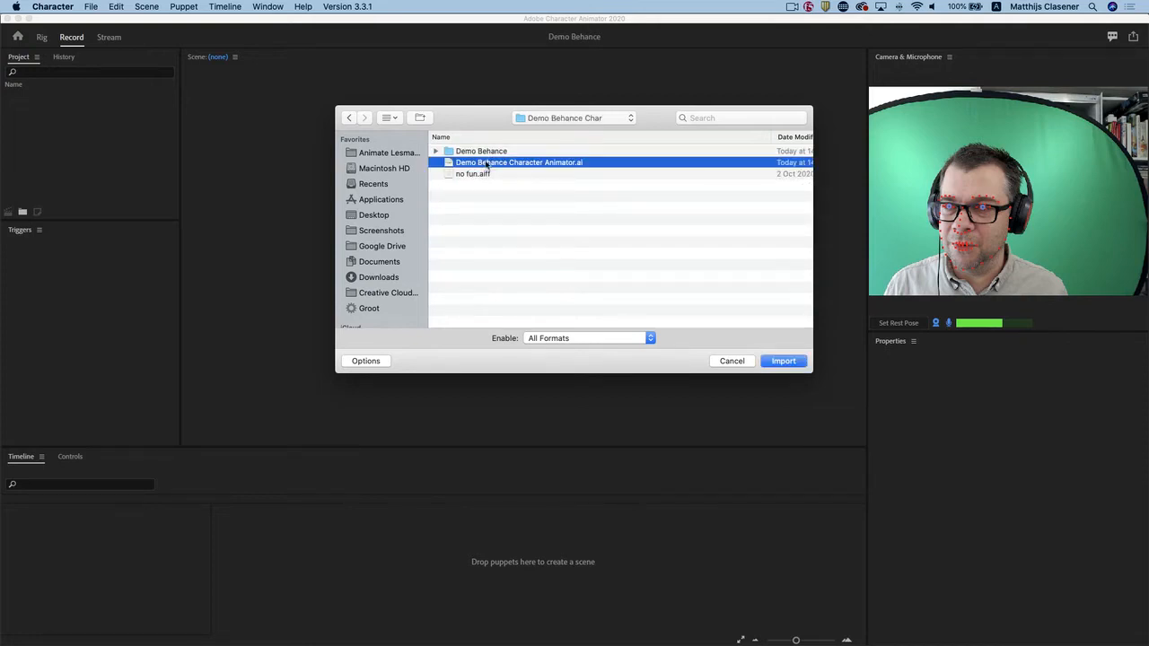
{"action": "key", "text": "space"}
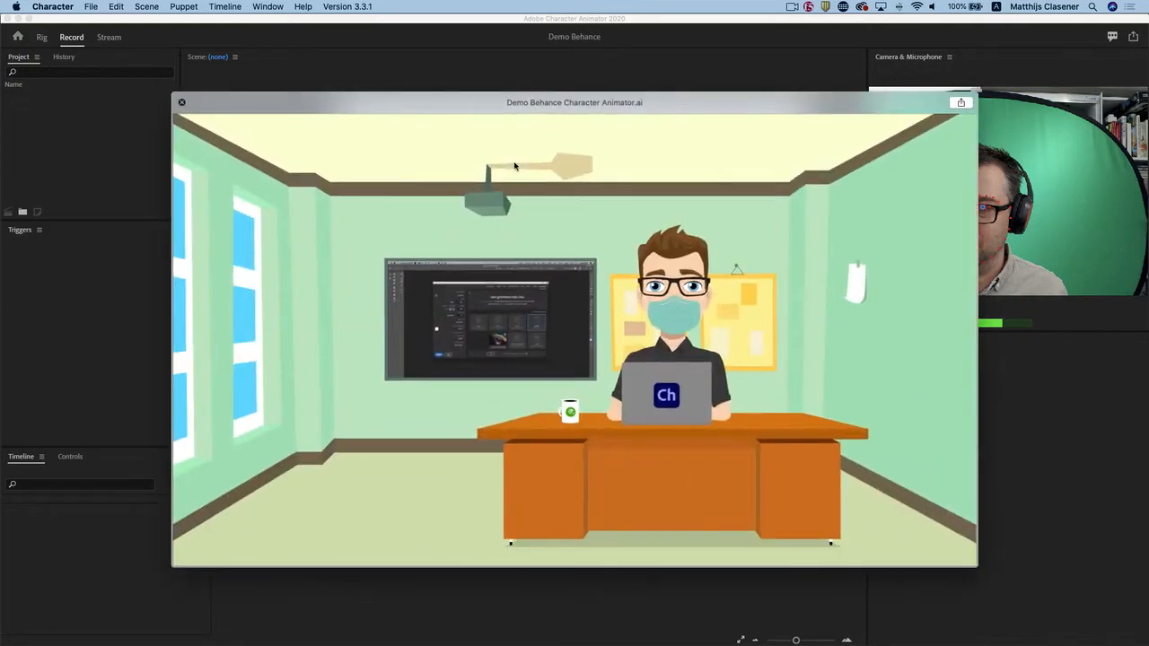
{"action": "key", "text": "space"}
{"action": "key", "text": "Return"}
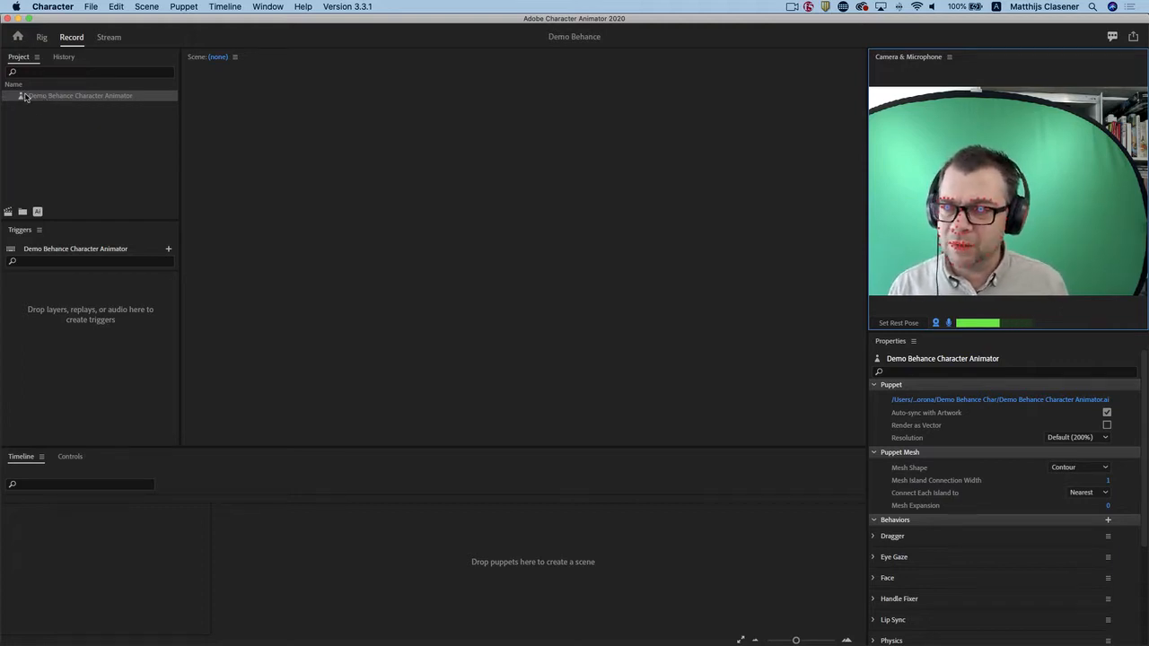
{"action": "left_click", "coordinate": [8, 212]}
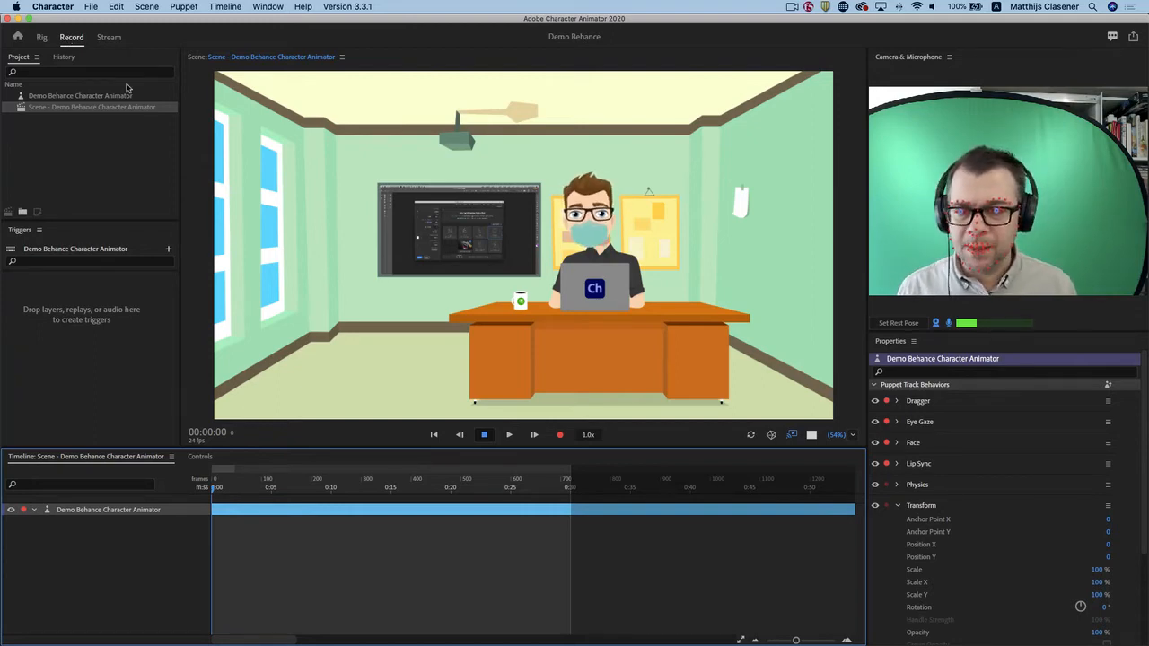
Open the puppet for rigging and collapse its Desk and Classroom layer groups.
{"action": "left_click", "coordinate": [42, 38]}
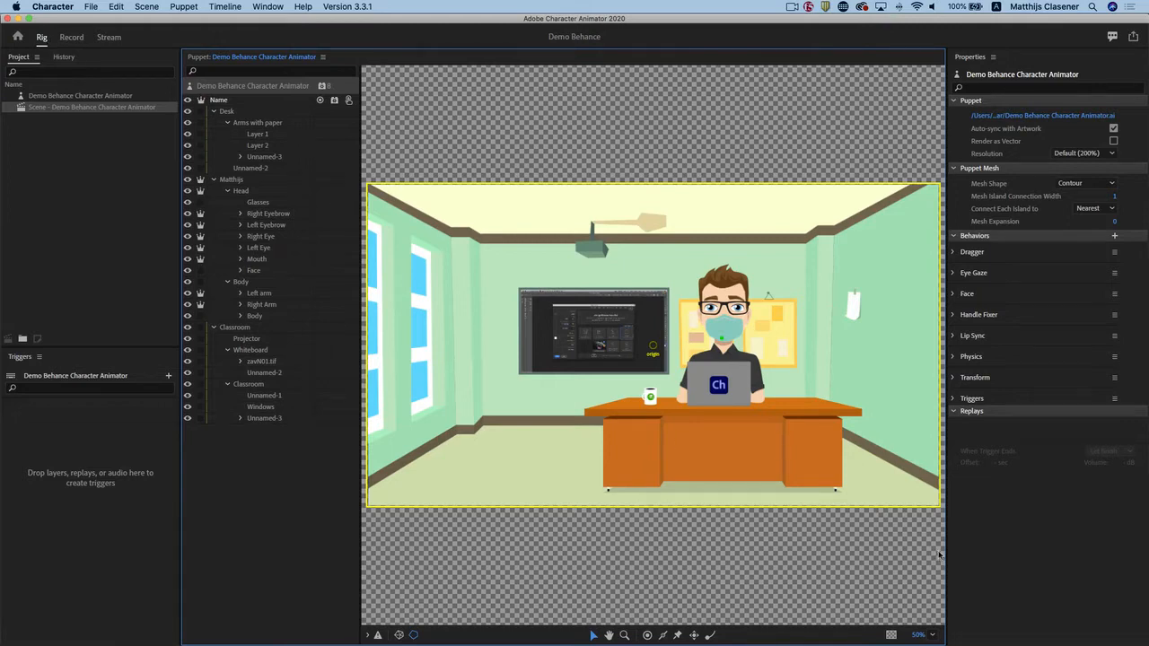
{"action": "left_click", "coordinate": [625, 636]}
{"action": "left_click", "coordinate": [763, 338]}
{"action": "left_click", "coordinate": [750, 278]}
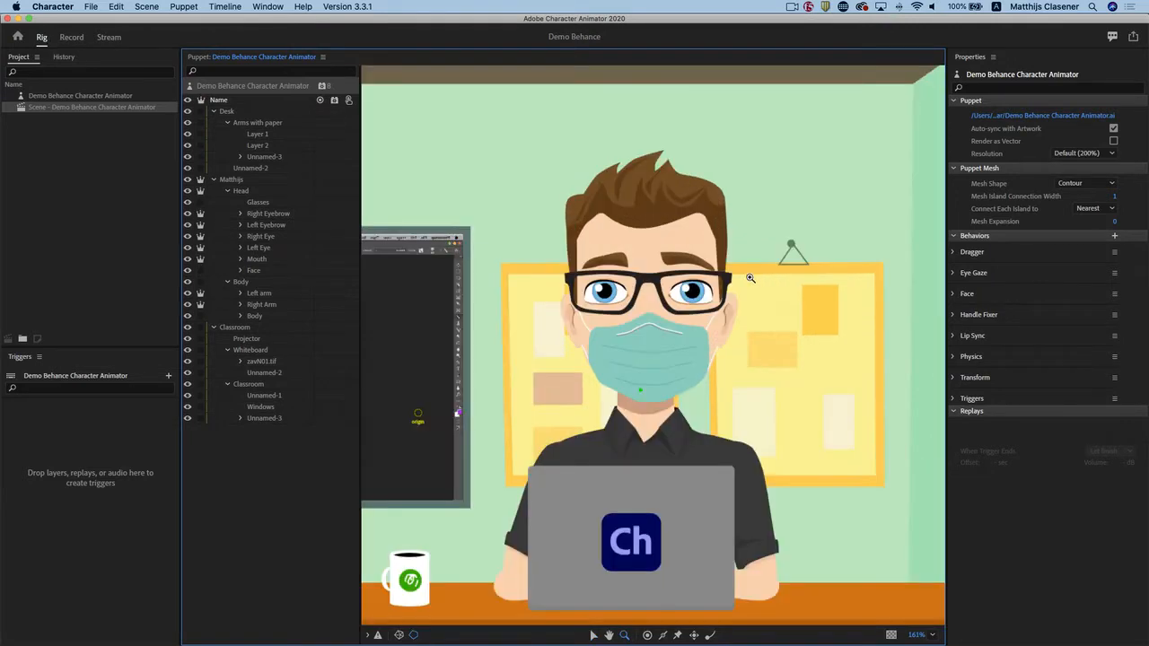
{"action": "left_click", "coordinate": [675, 289]}
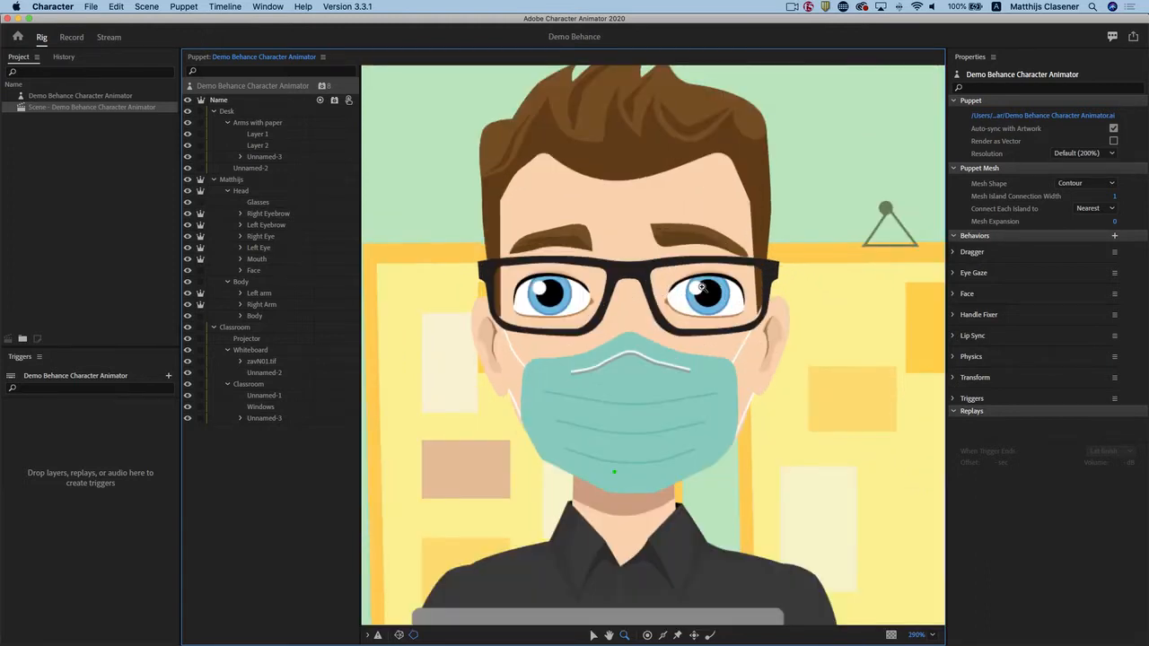
{"action": "left_click", "coordinate": [214, 111]}
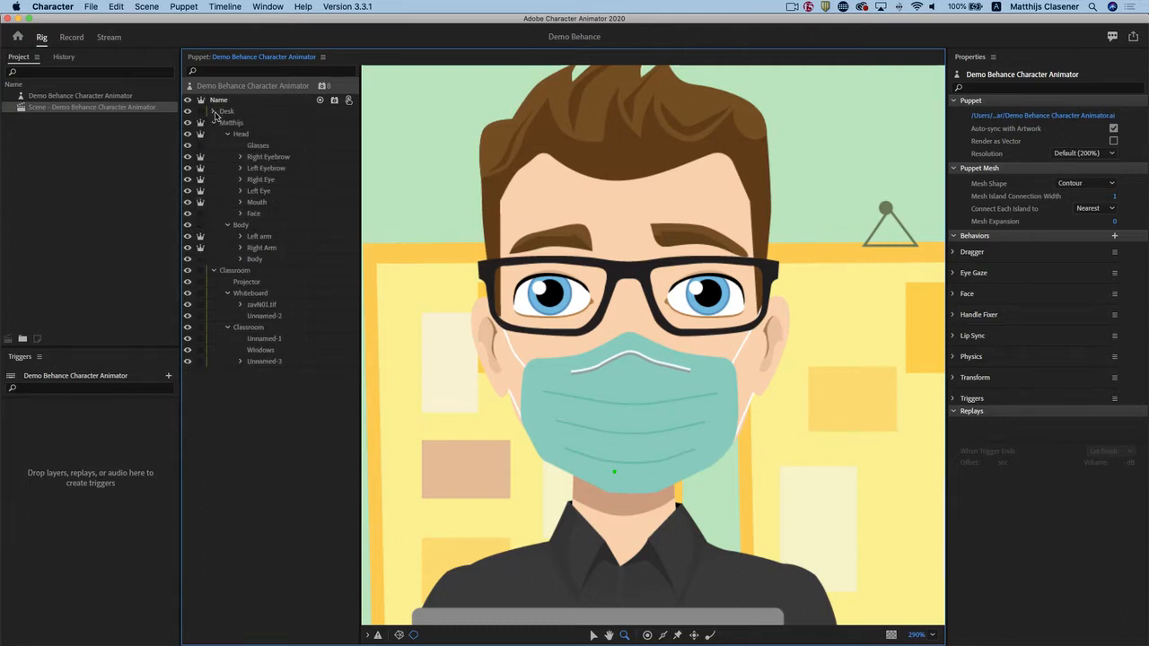
{"action": "left_click", "coordinate": [215, 271]}
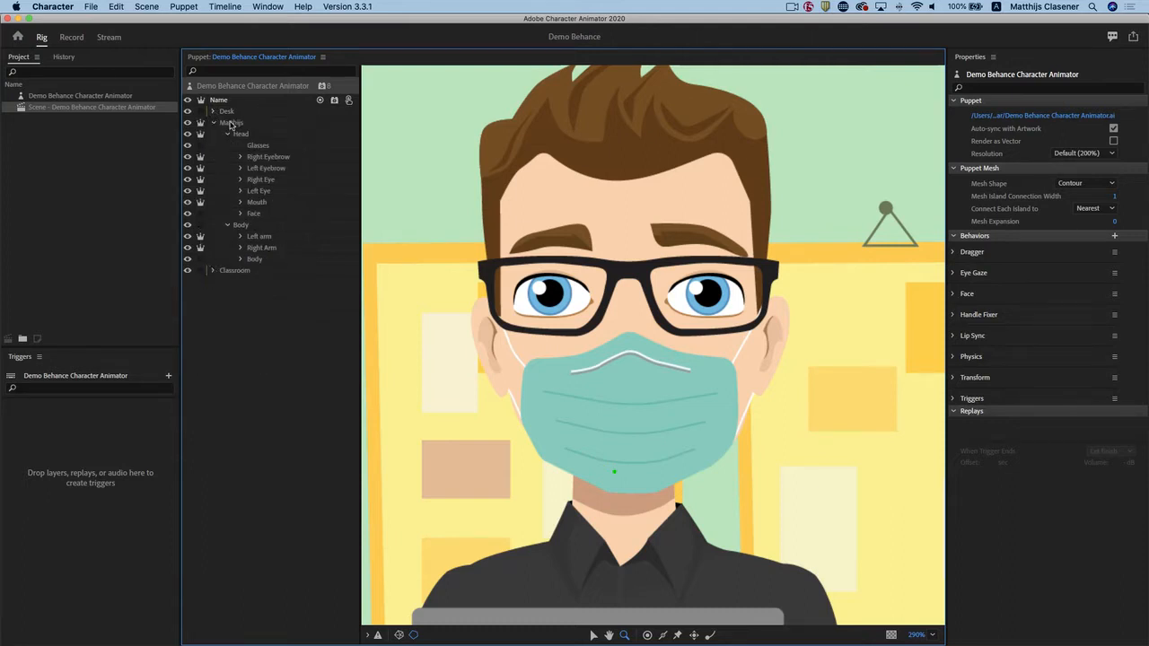
Inspect the properties and tags of the character's top-level layer and its Right Eyebrow and Left Eyebrow layers.
{"action": "left_click", "coordinate": [231, 124]}
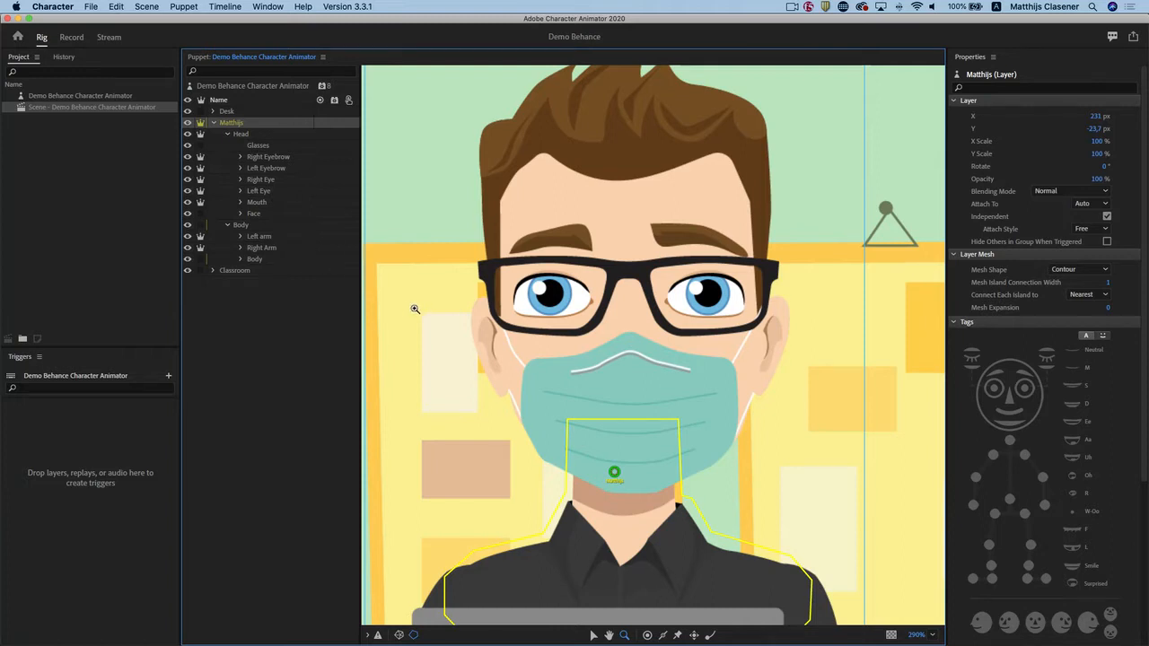
{"action": "left_click", "coordinate": [266, 158]}
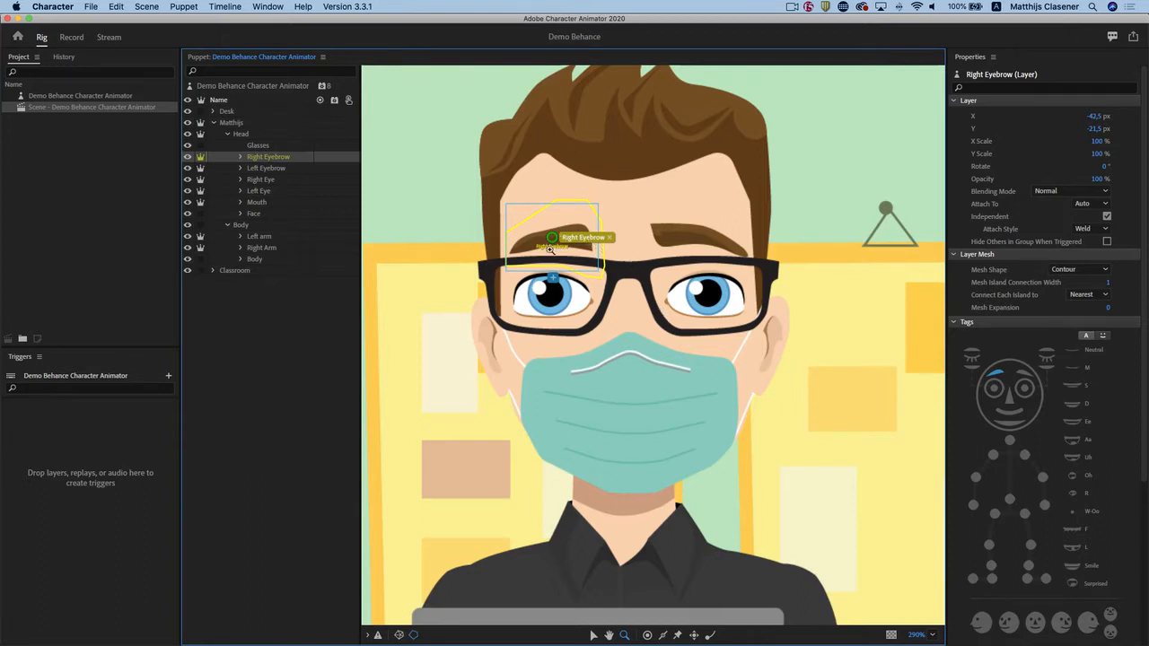
{"action": "left_click", "coordinate": [266, 169]}
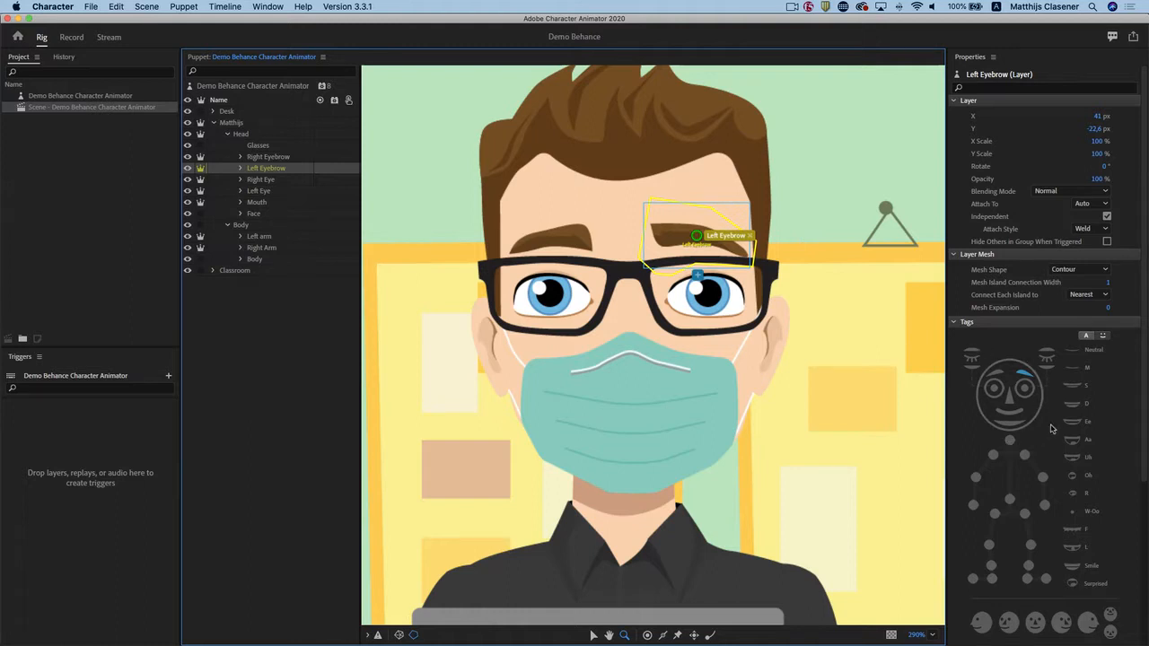
Remove the Left Eyebrow tag from the Left Eyebrow layer and assign it again.
{"action": "left_click", "coordinate": [1025, 371]}
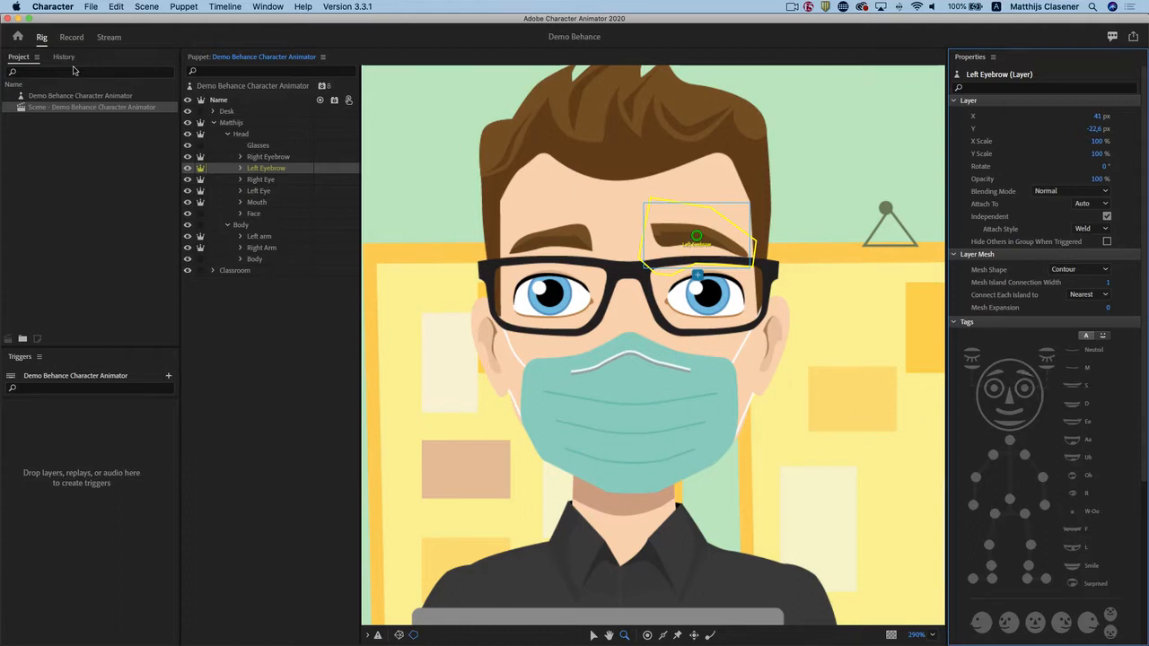
{"action": "left_click", "coordinate": [593, 635]}
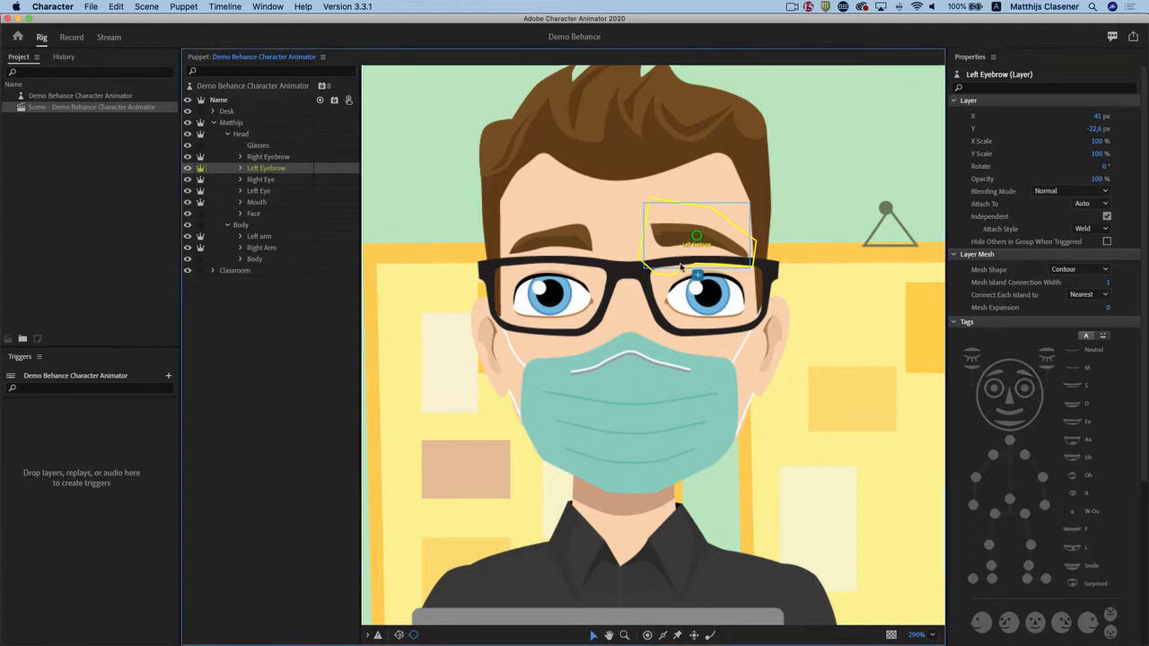
{"action": "left_click", "coordinate": [1022, 375]}
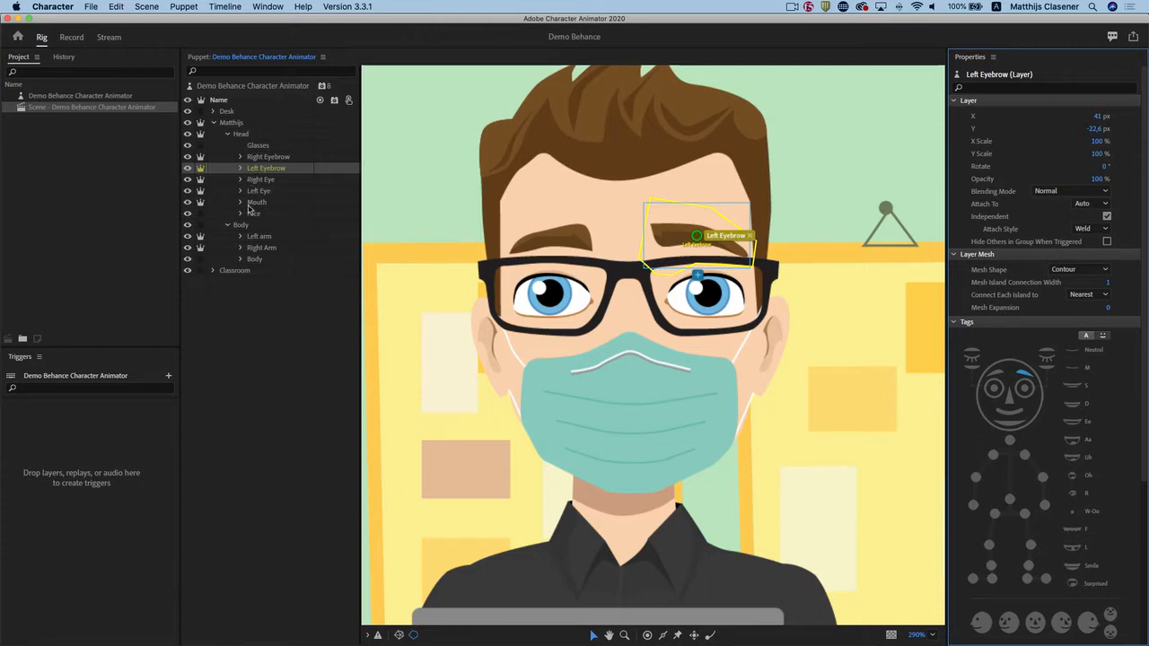
Move the Head layer's Head handle from between the eyes straight down to the chin at the mask's lower edge.
{"action": "left_click", "coordinate": [240, 135]}
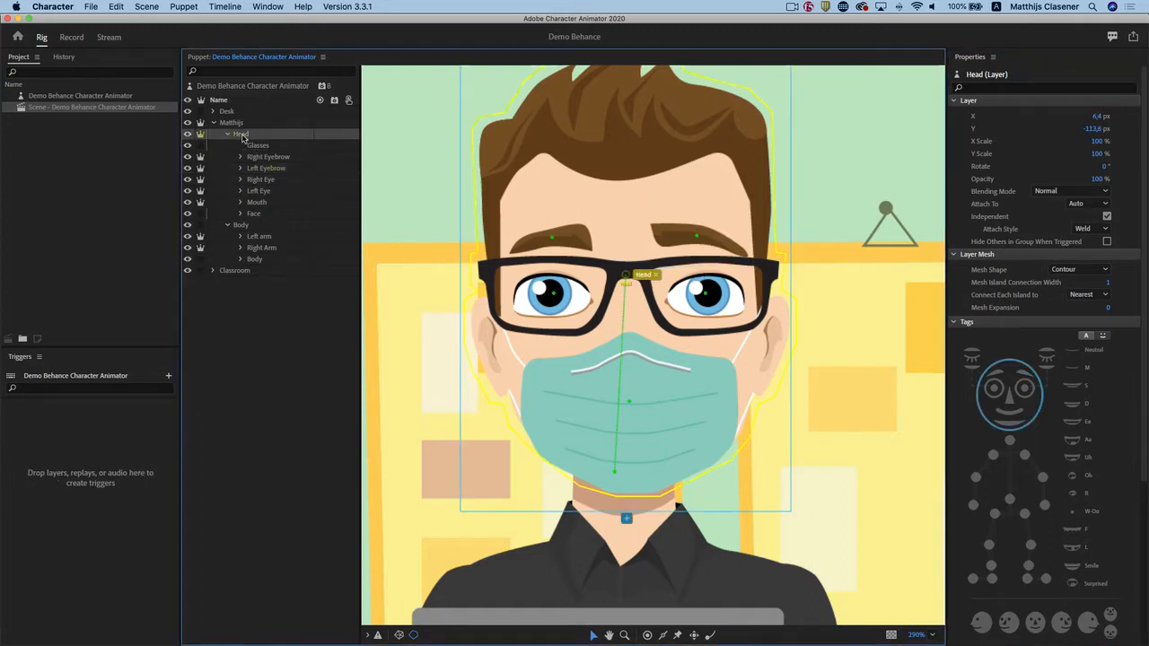
{"action": "left_click", "coordinate": [71, 37]}
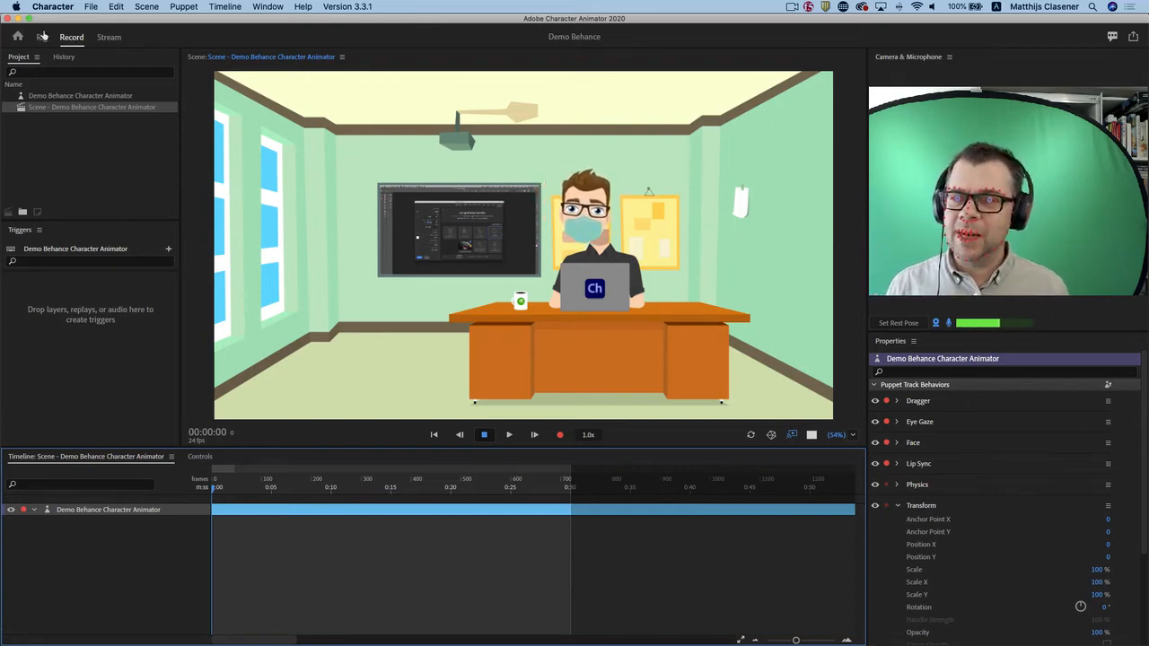
{"action": "left_click", "coordinate": [43, 36]}
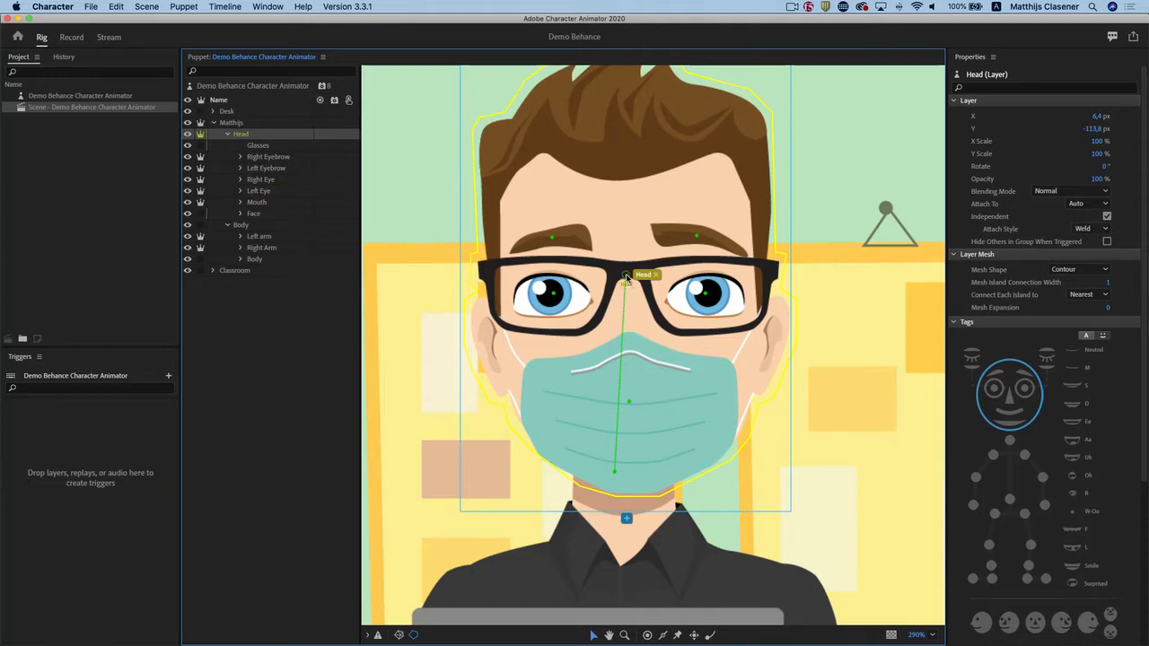
{"action": "left_click_drag", "start_coordinate": [627, 277], "coordinate": [626, 471]}
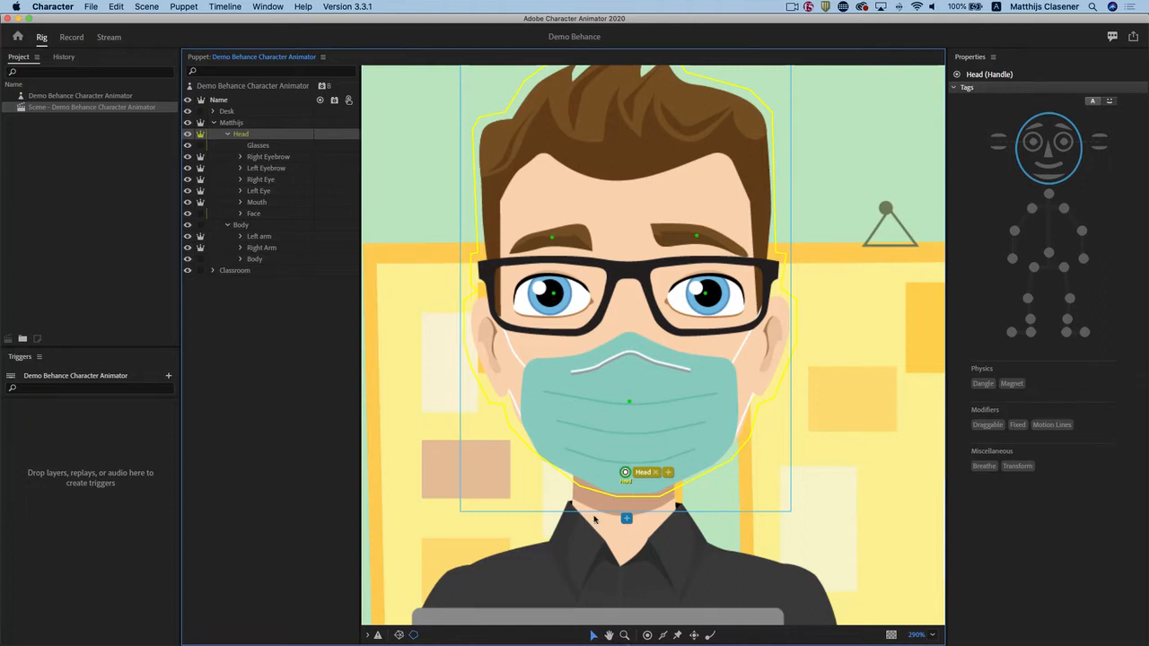
Return to the recording scene and set the rest pose for face tracking.
{"action": "left_click", "coordinate": [79, 40]}
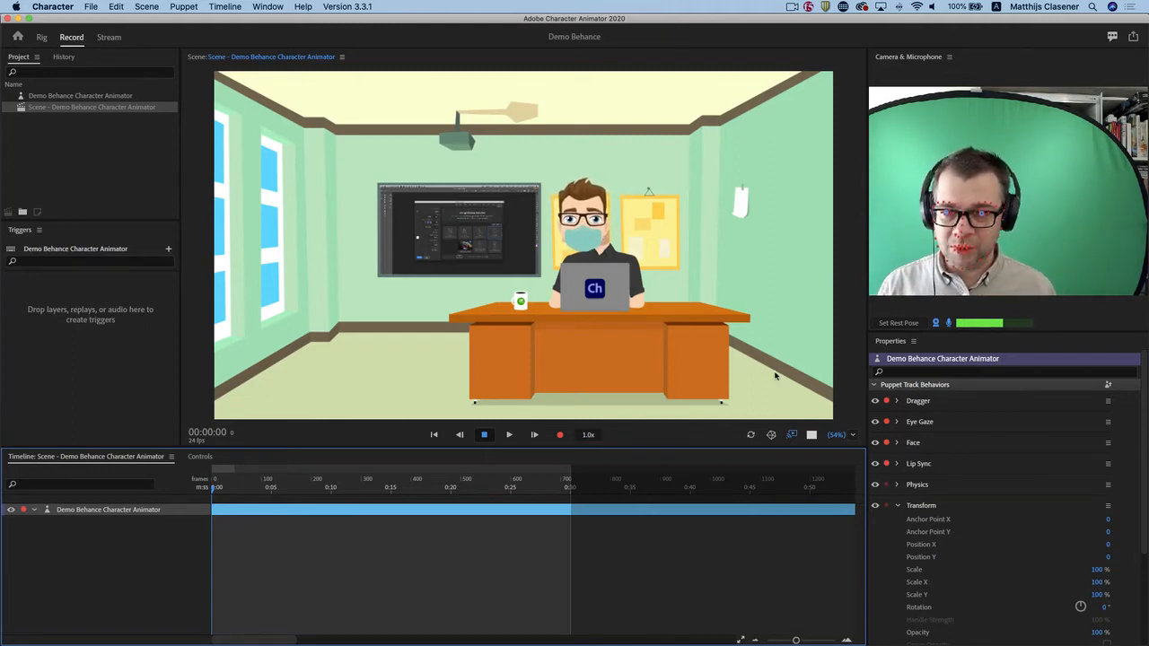
{"action": "left_click", "coordinate": [897, 324]}
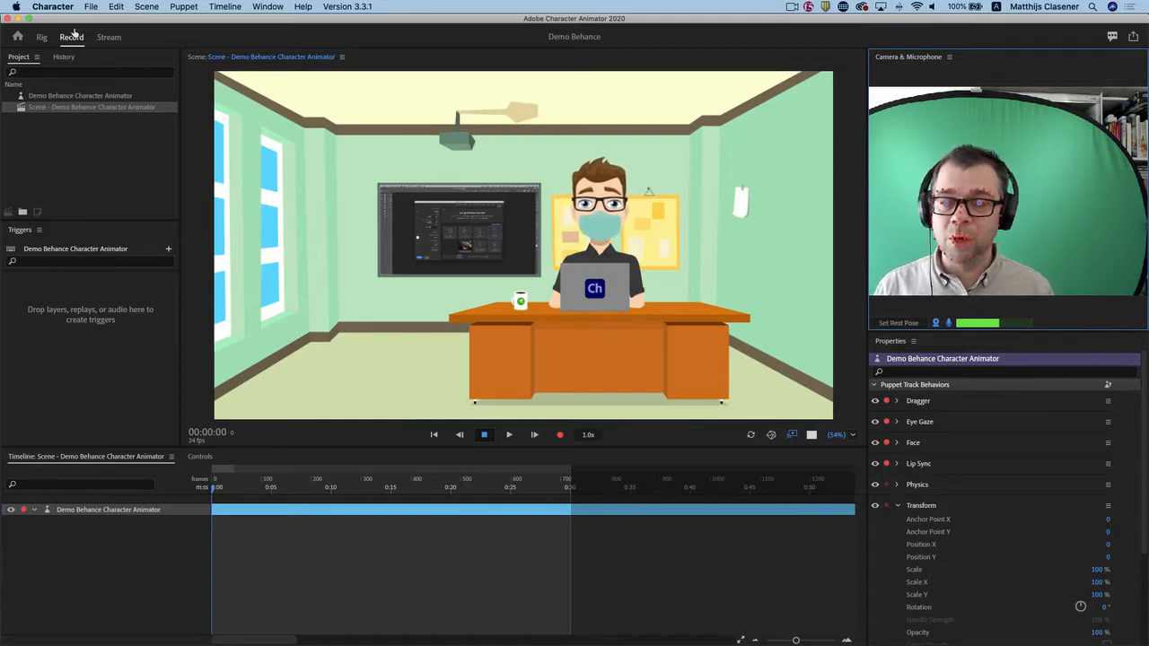
{"action": "left_click", "coordinate": [903, 324]}
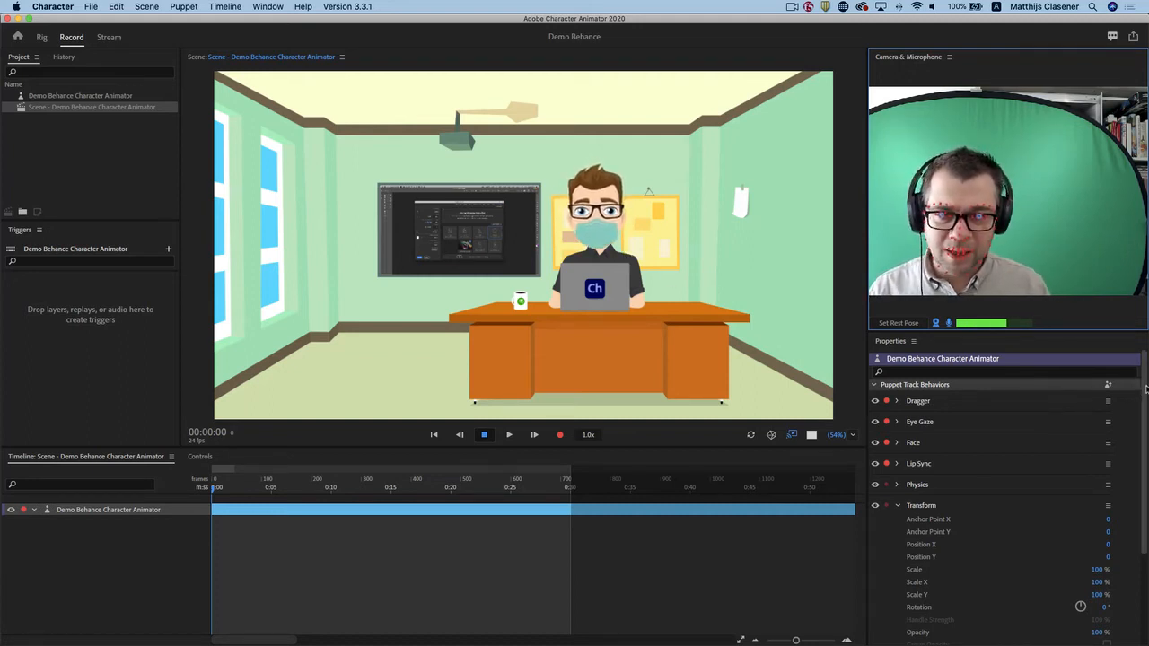
Examine the puppet's track behaviors, including the parameters of the Face and Physics behaviors.
{"action": "scroll", "coordinate": [1145, 388], "scroll_direction": "down", "scroll_amount": 2}
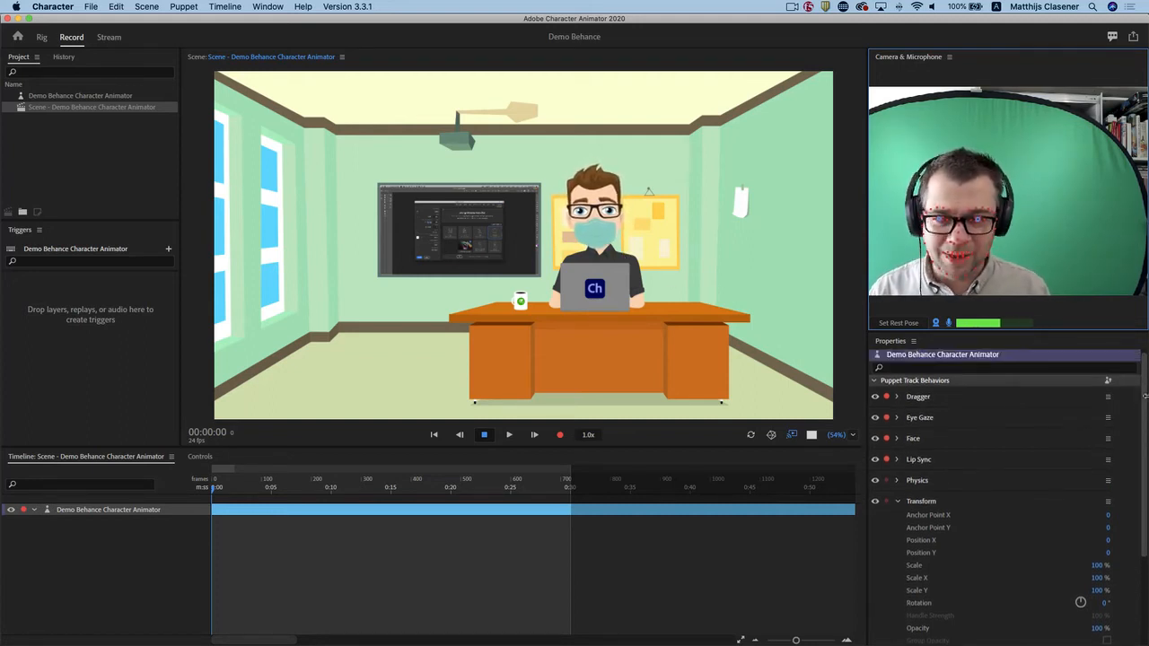
{"action": "scroll", "coordinate": [1146, 408], "scroll_direction": "down", "scroll_amount": 2}
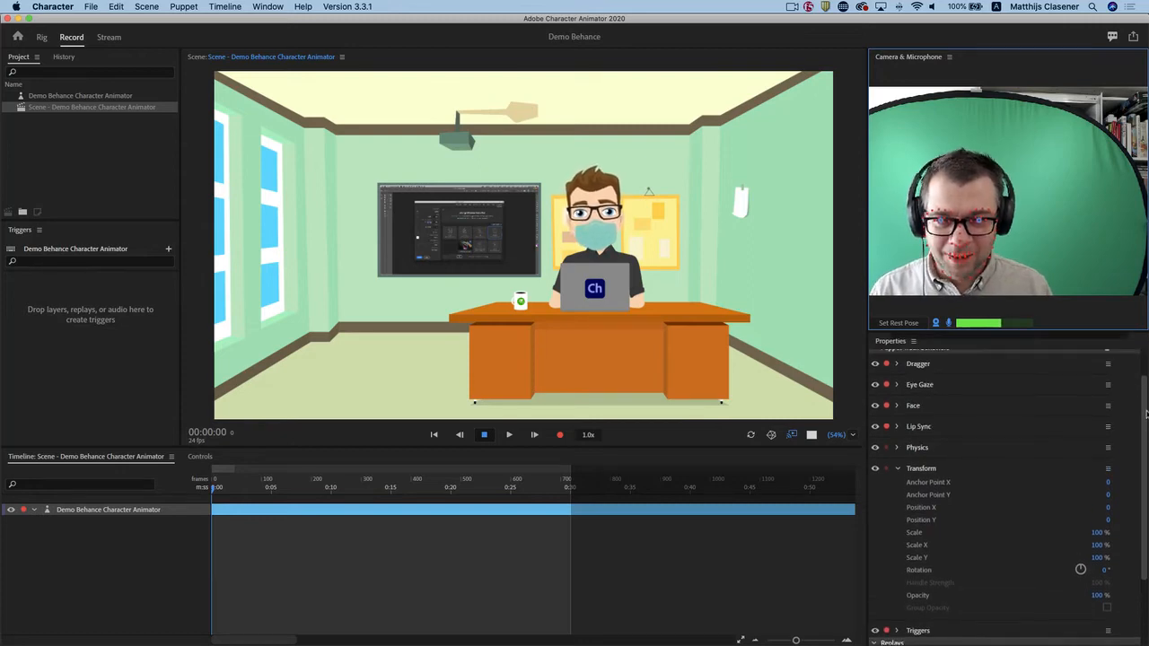
{"action": "left_click", "coordinate": [899, 406]}
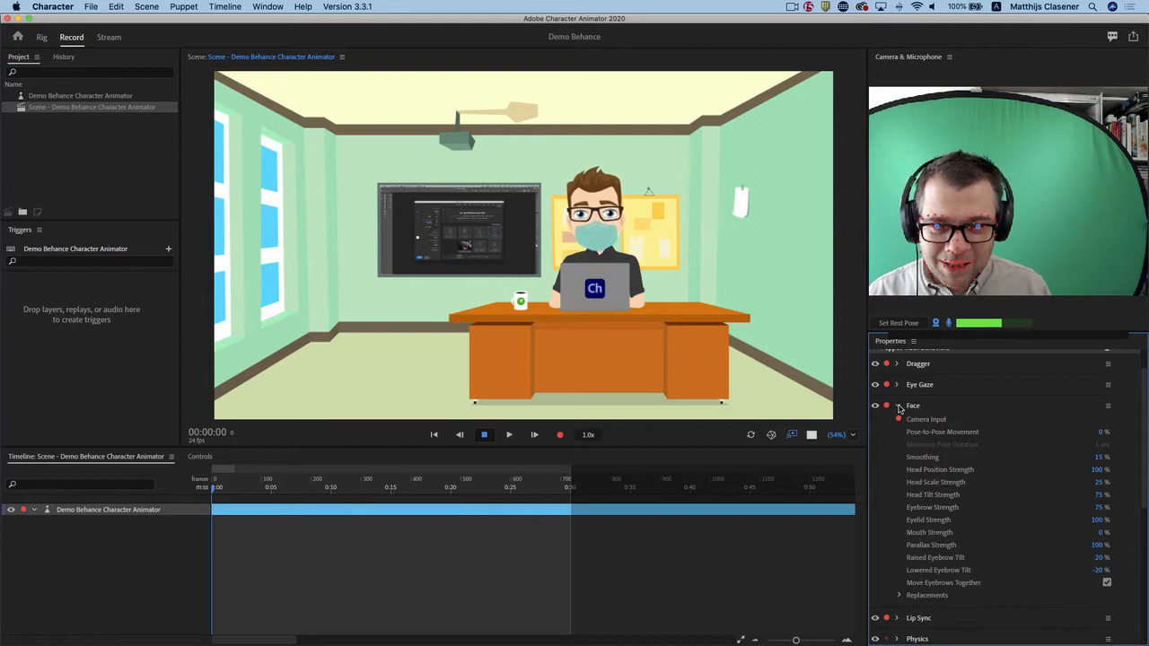
{"action": "left_click", "coordinate": [899, 407]}
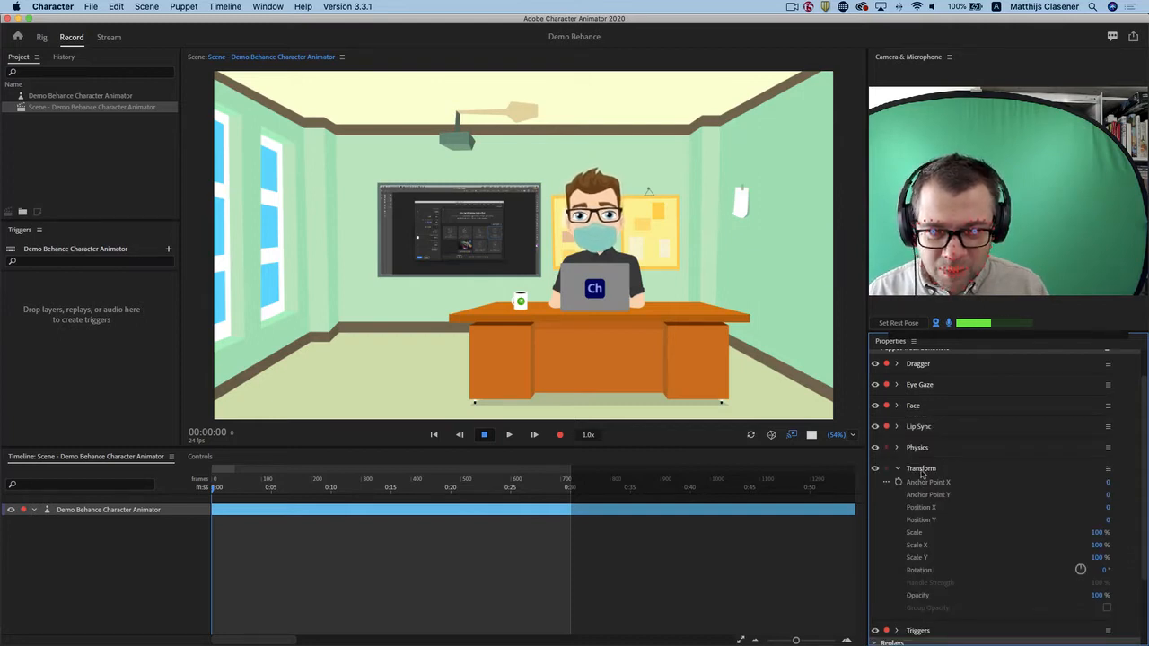
{"action": "scroll", "coordinate": [900, 447], "scroll_direction": "up", "scroll_amount": 2}
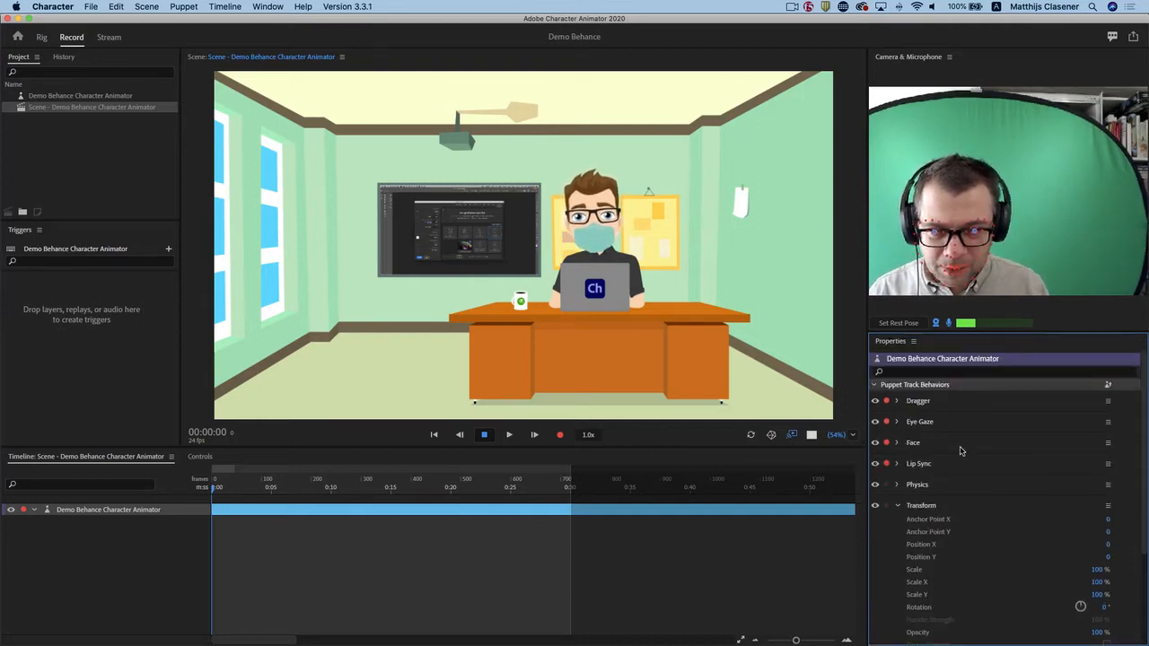
{"action": "left_click", "coordinate": [898, 485]}
{"action": "left_click", "coordinate": [898, 484]}
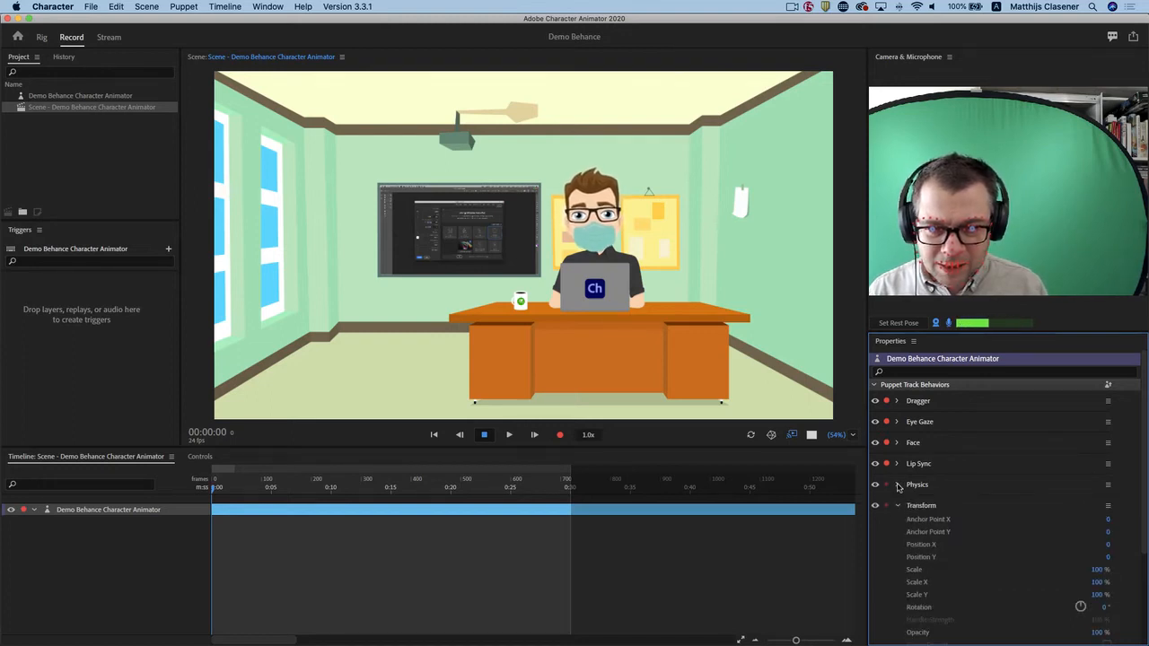
{"action": "scroll", "coordinate": [953, 543], "scroll_direction": "down", "scroll_amount": 2}
{"action": "scroll", "coordinate": [954, 541], "scroll_direction": "up", "scroll_amount": 2}
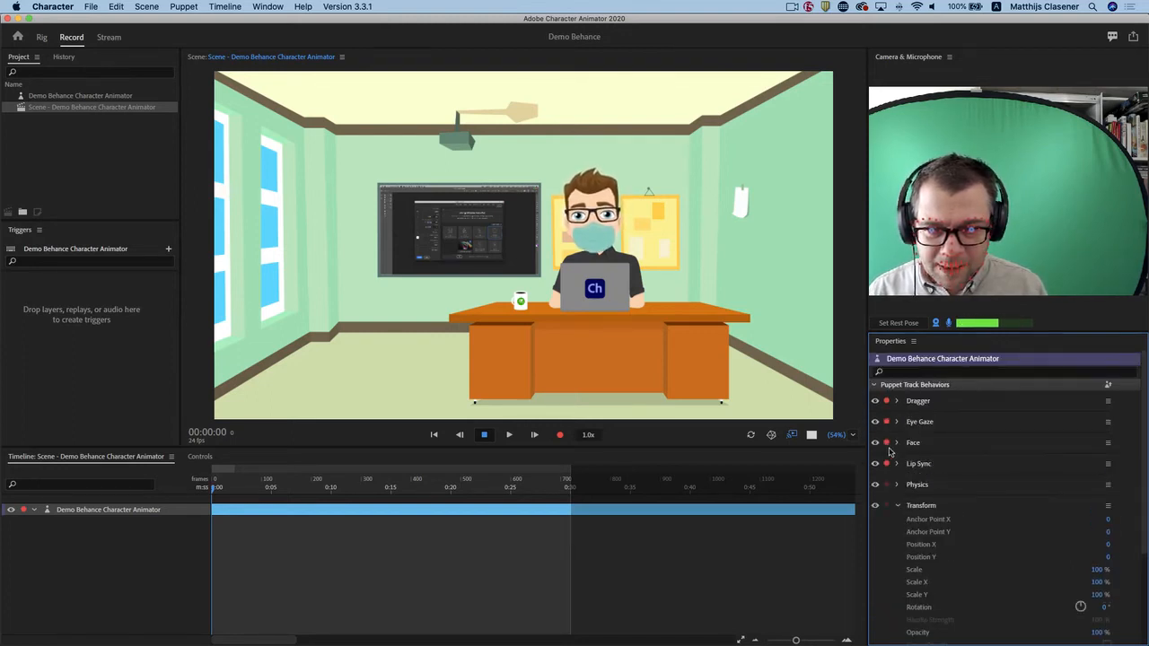
Set the Face behavior's Head Position Strength to 10%.
{"action": "left_click", "coordinate": [898, 444]}
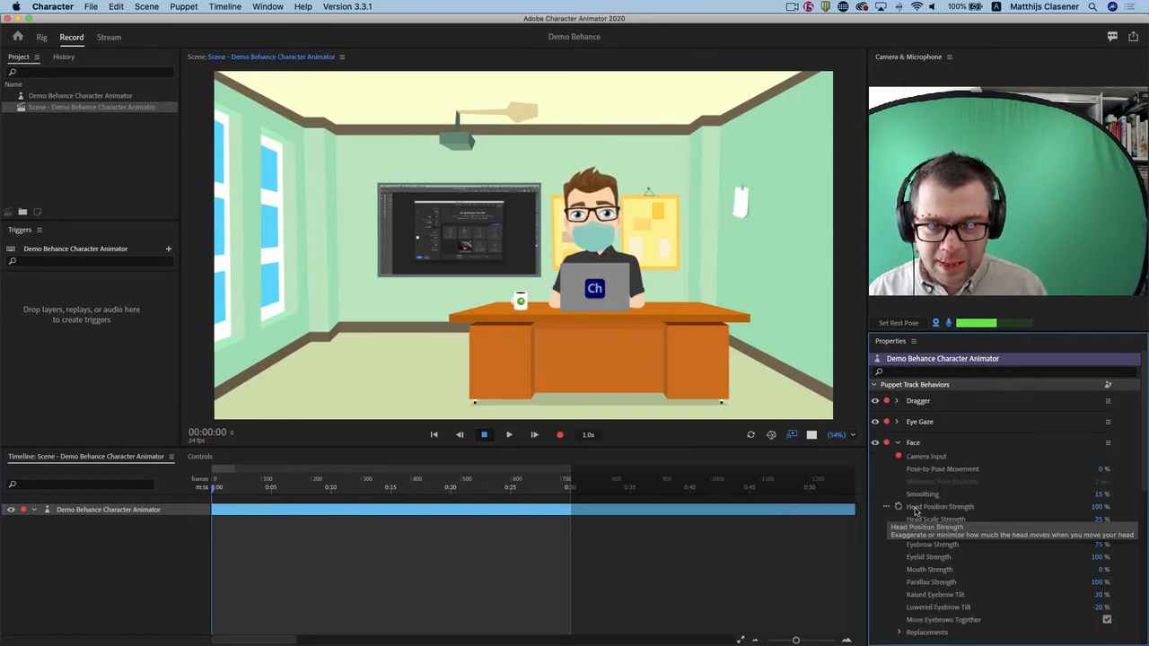
{"action": "left_click", "coordinate": [1099, 508]}
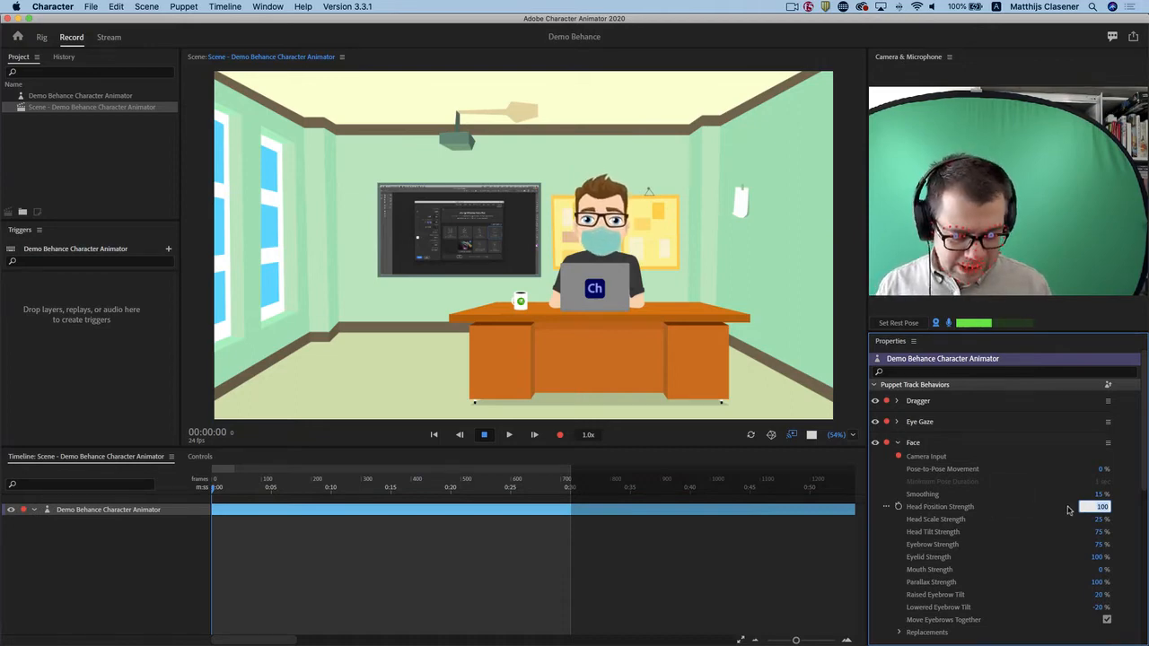
{"action": "type", "text": "10"}
{"action": "key", "text": "Return"}
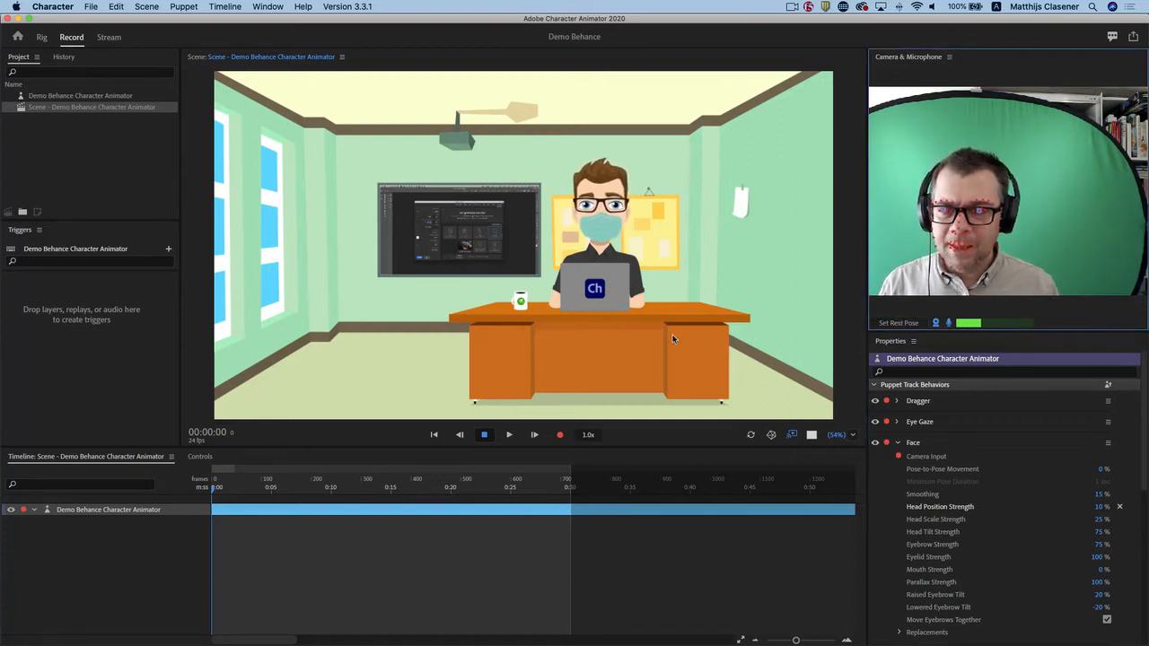
Set the scene view's zoom to 100% and return the playhead to the start of the timeline.
{"action": "left_click", "coordinate": [852, 435]}
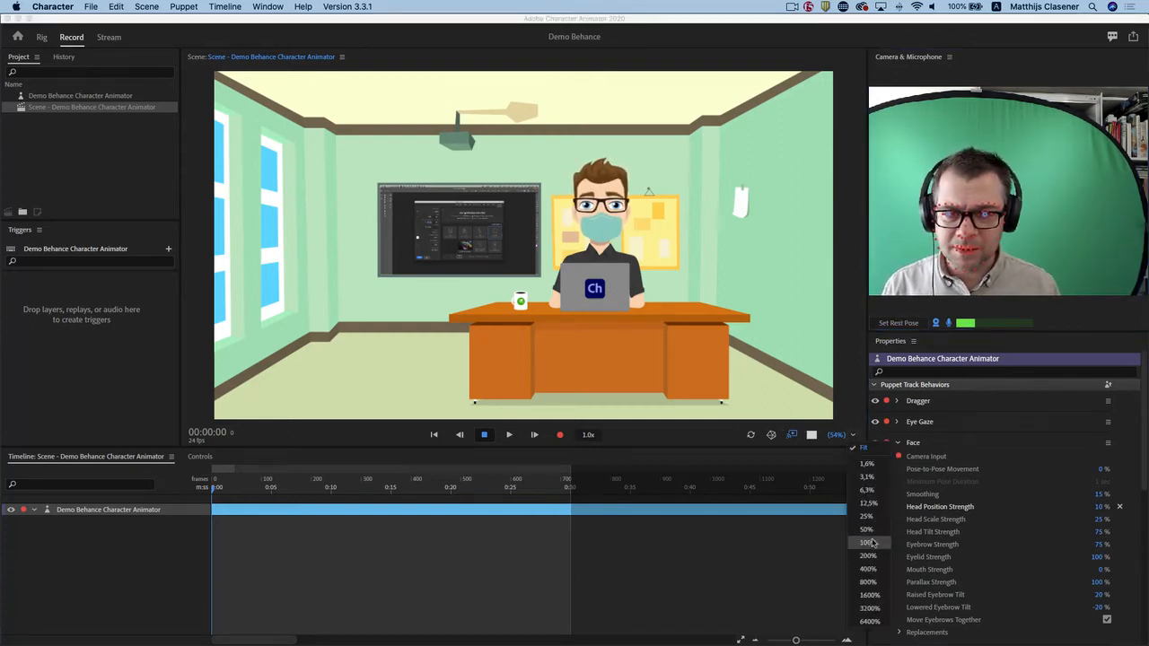
{"action": "left_click", "coordinate": [869, 595]}
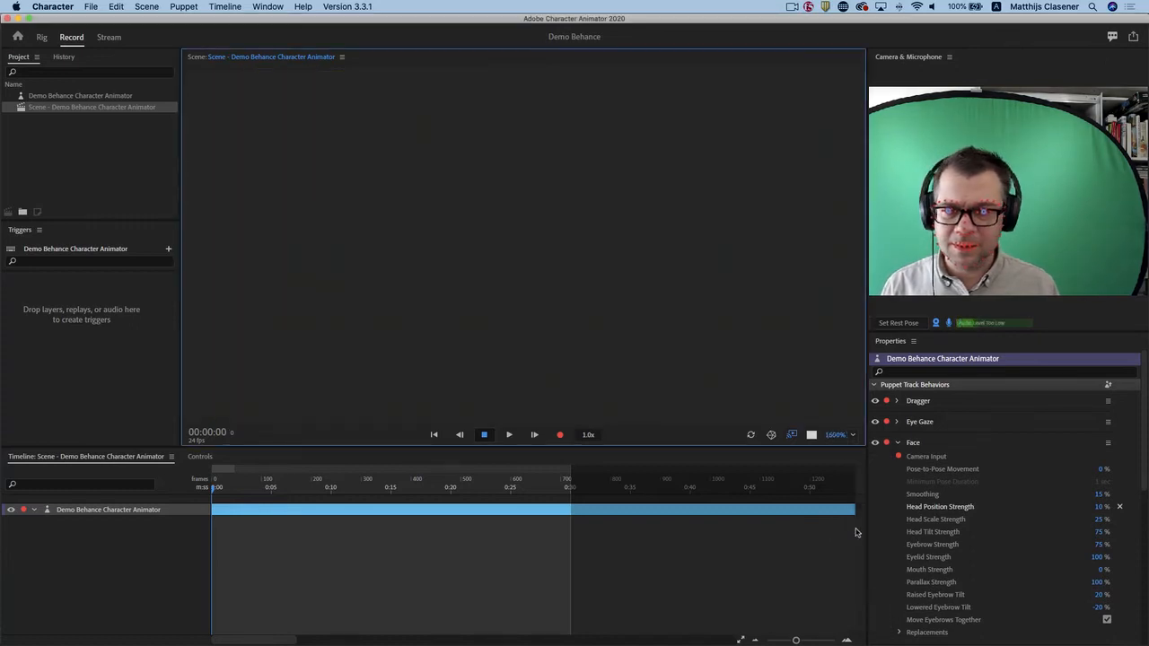
{"action": "left_click", "coordinate": [852, 434]}
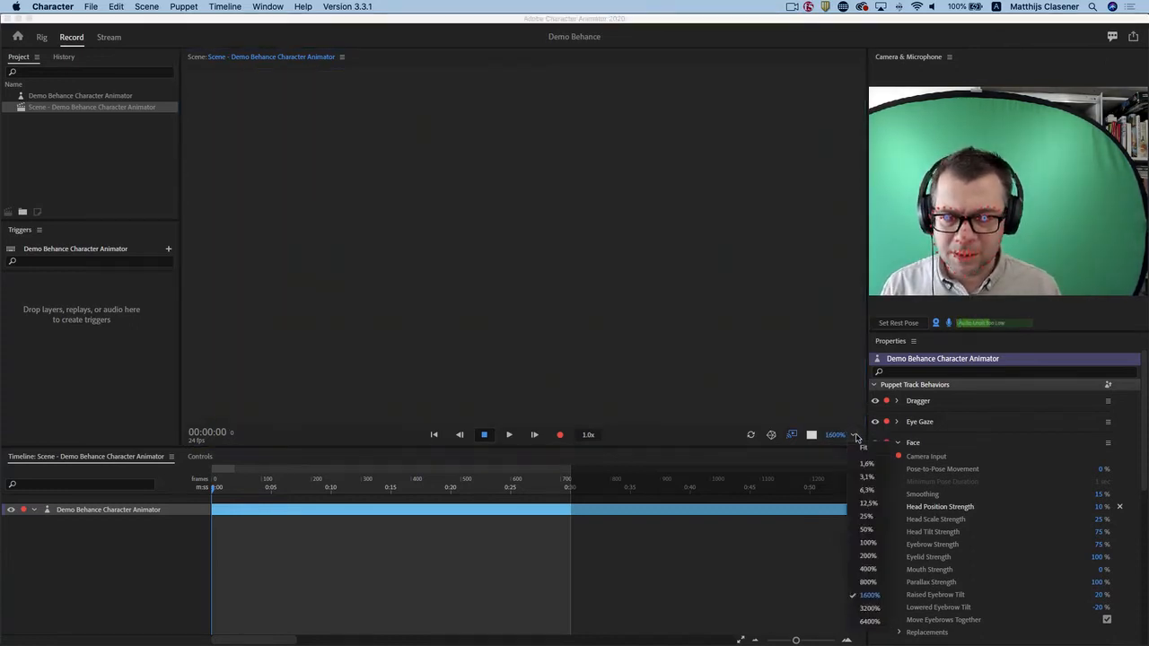
{"action": "left_click", "coordinate": [868, 555]}
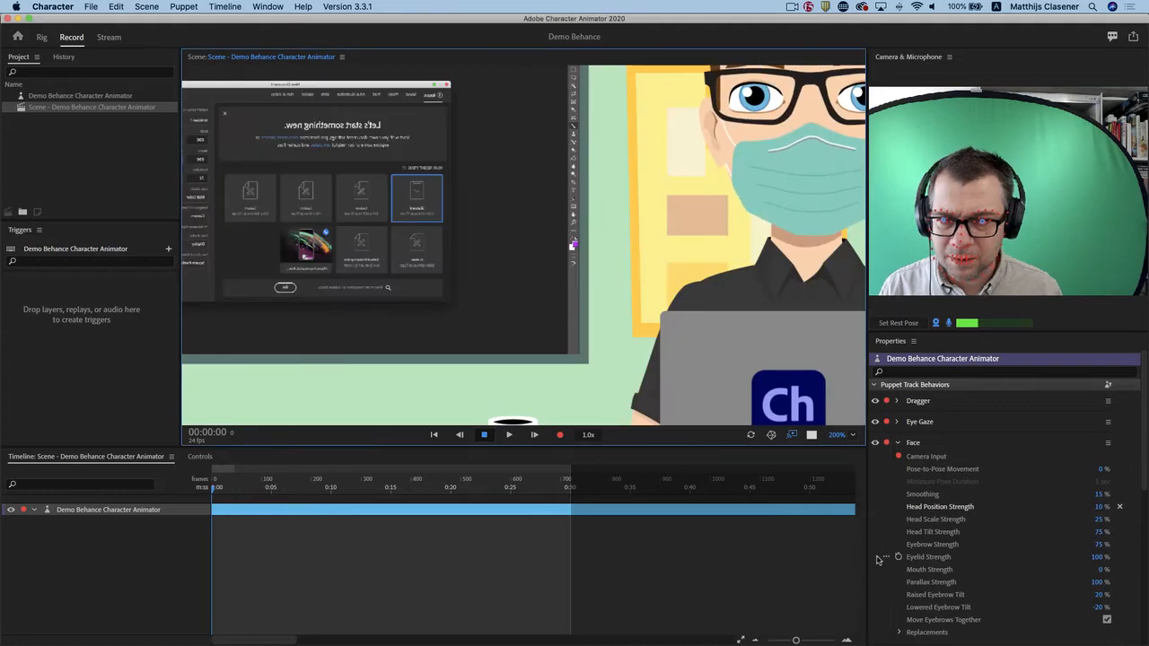
{"action": "key", "text": "space"}
{"action": "key", "text": "space"}
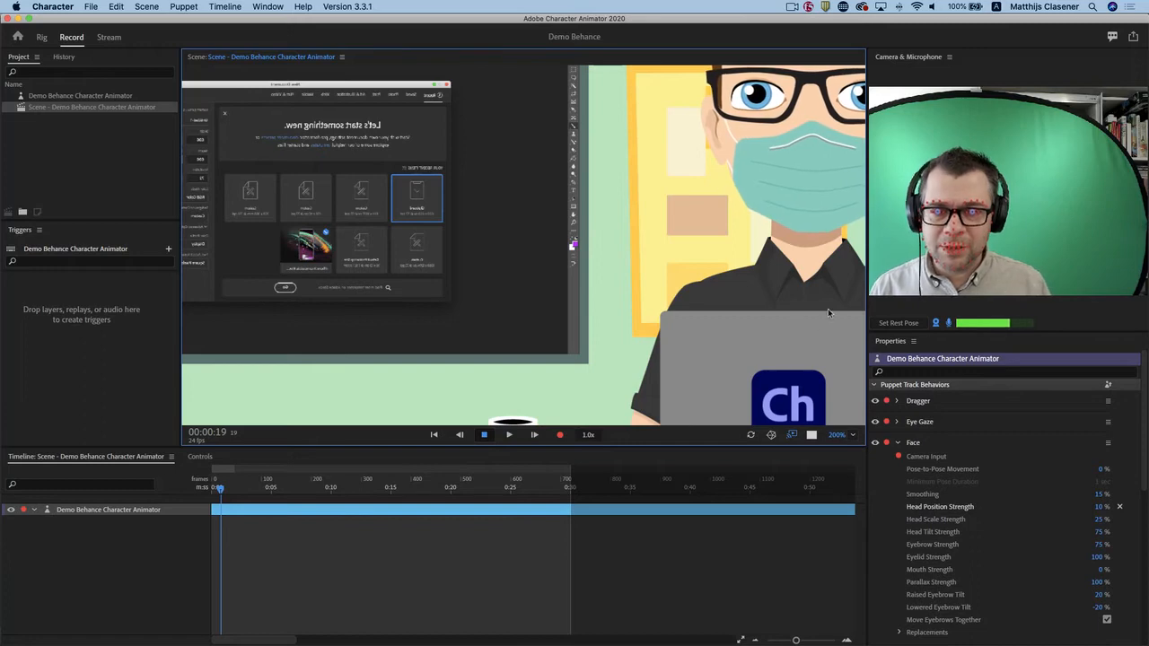
{"action": "left_click", "coordinate": [858, 437]}
{"action": "left_click", "coordinate": [867, 543]}
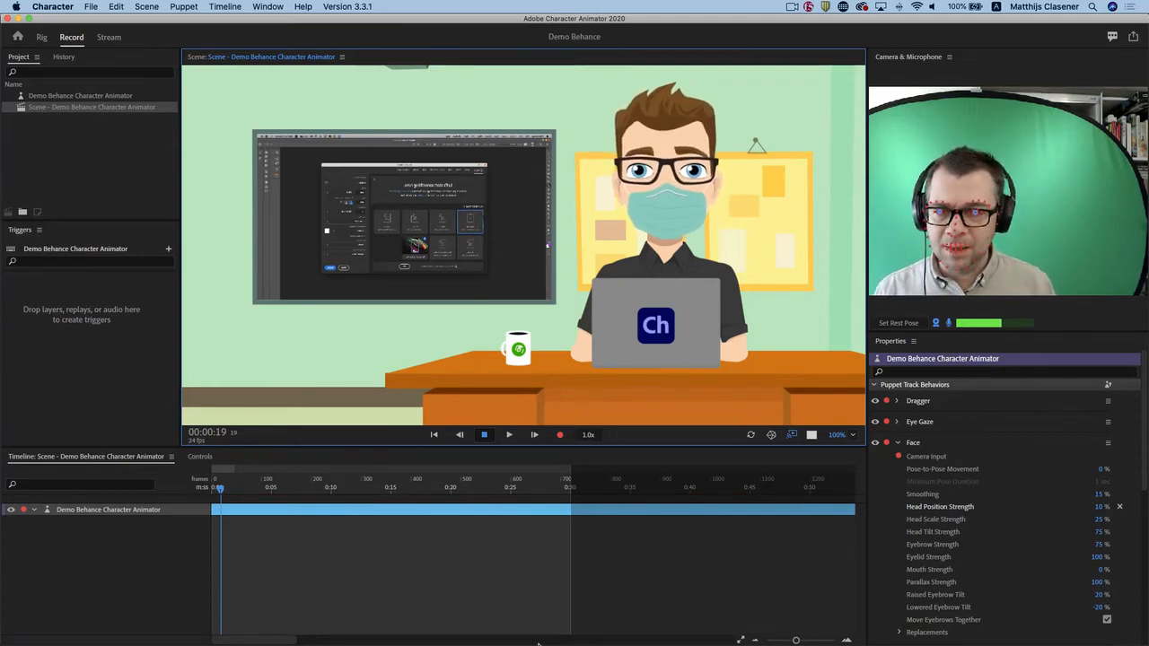
{"action": "left_click", "coordinate": [436, 435]}
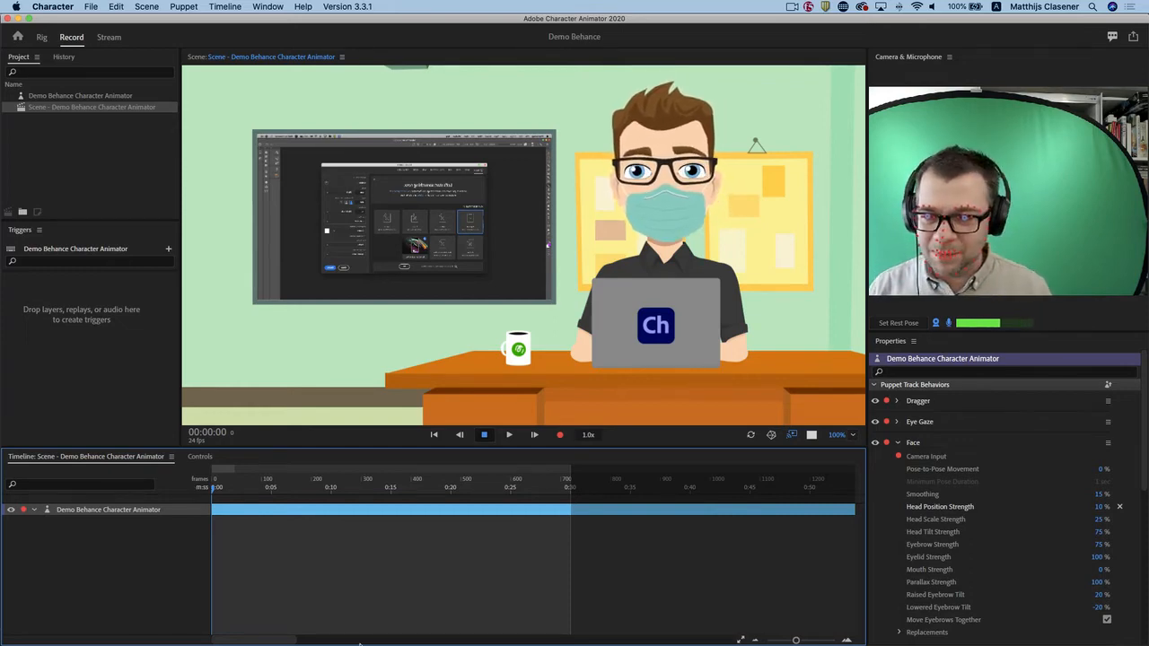
Switch to Illustrator and examine the mouth shape layers inside the character's Head and Mouth groups.
{"action": "mouse_move", "coordinate": [498, 628]}
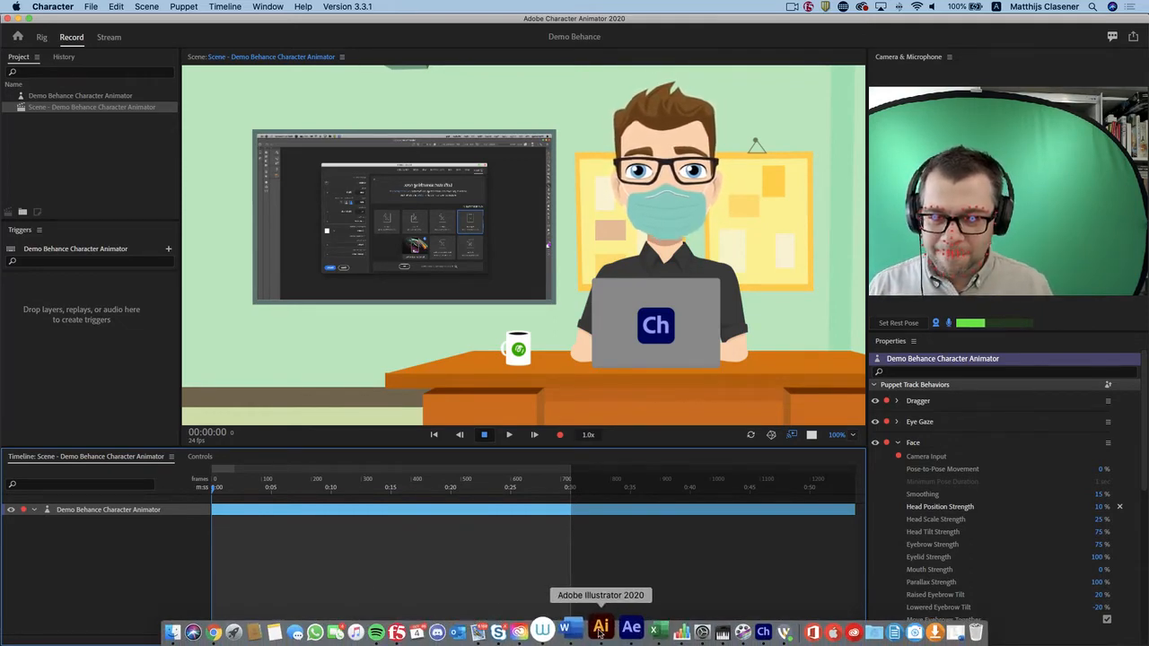
{"action": "left_click", "coordinate": [601, 631]}
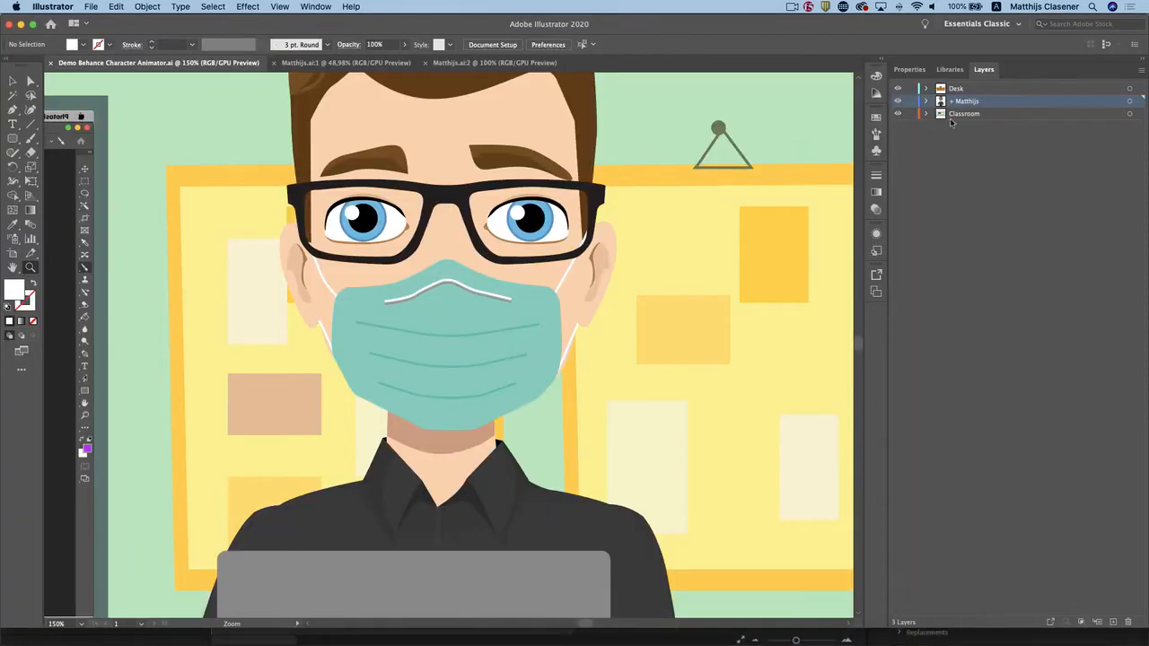
{"action": "left_click", "coordinate": [925, 101]}
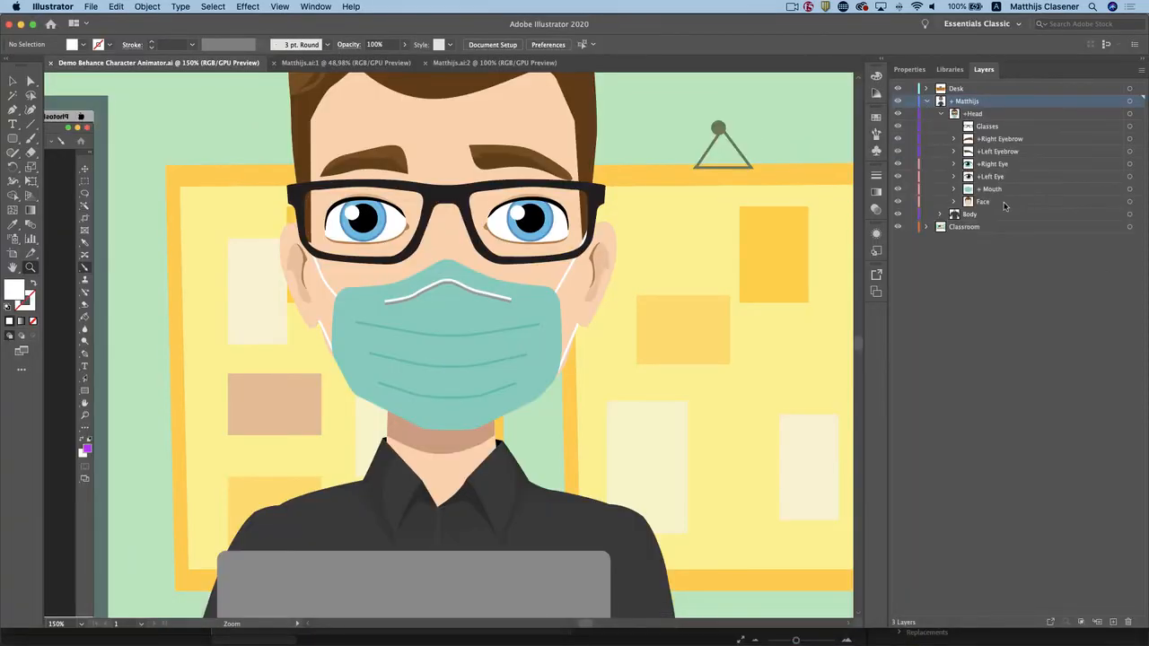
{"action": "left_click", "coordinate": [953, 189]}
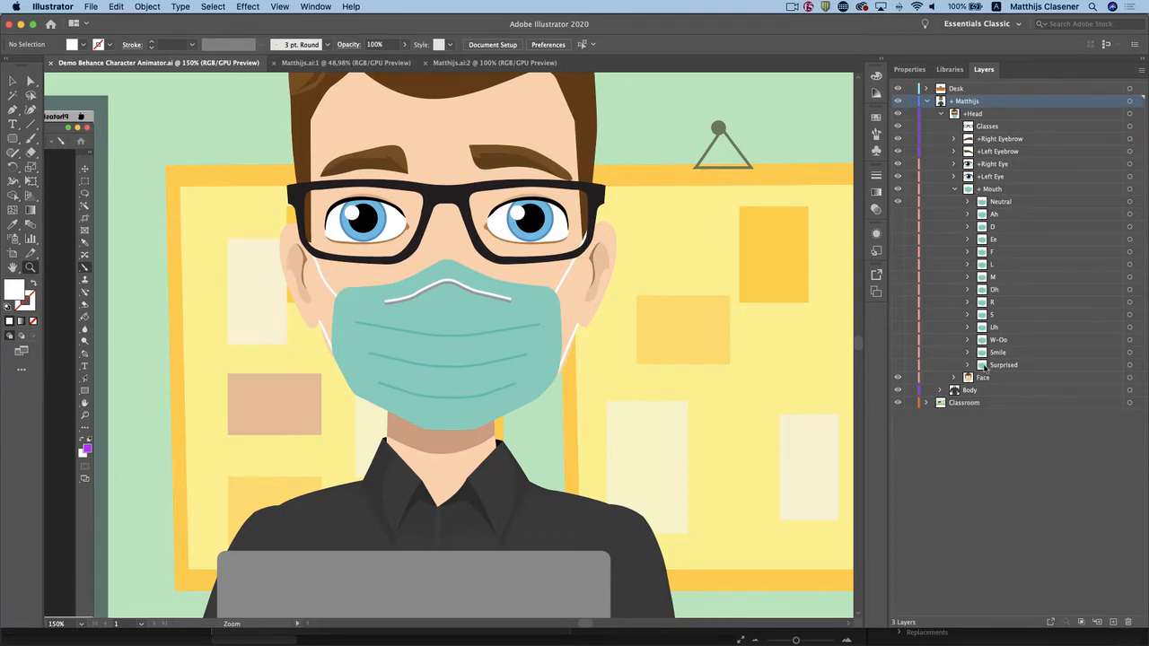
Switch back to Character Animator, collapse the Face behavior, and record a take of about 11 seconds with camera and microphone input.
{"action": "mouse_move", "coordinate": [588, 639]}
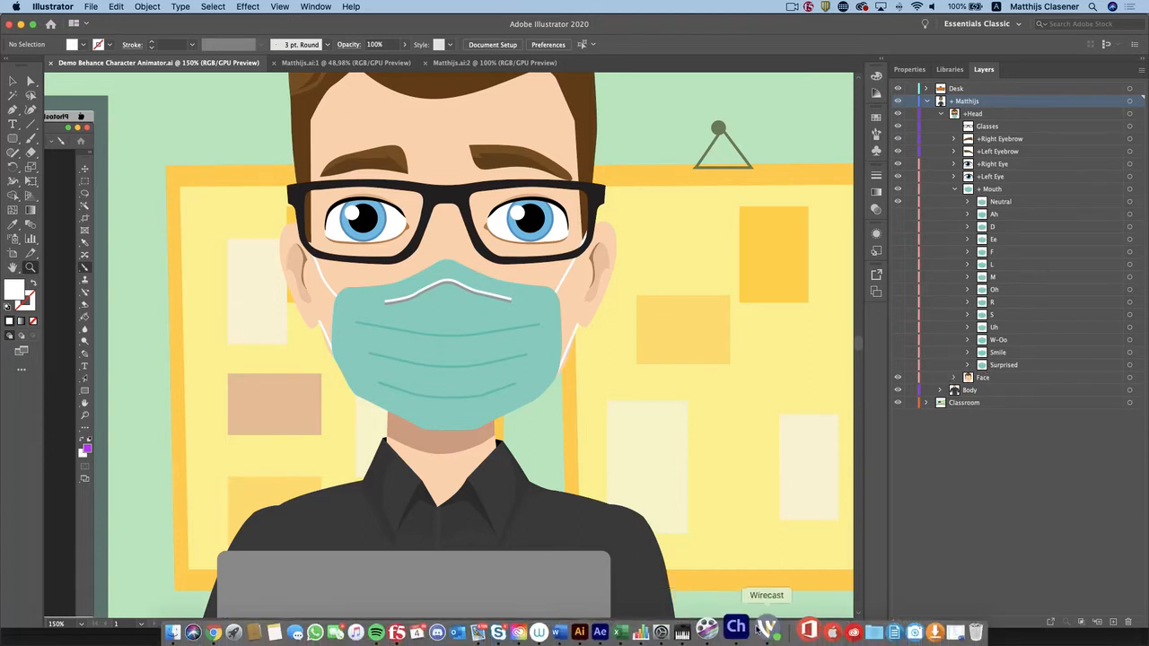
{"action": "left_click", "coordinate": [742, 628]}
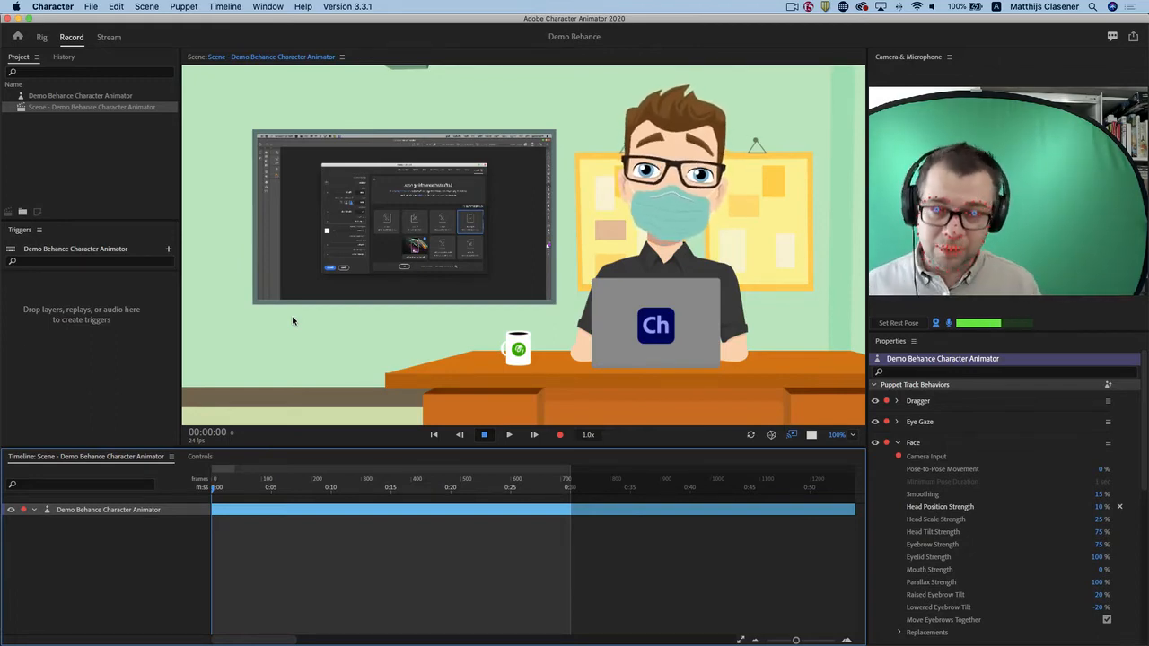
{"action": "left_click", "coordinate": [901, 443]}
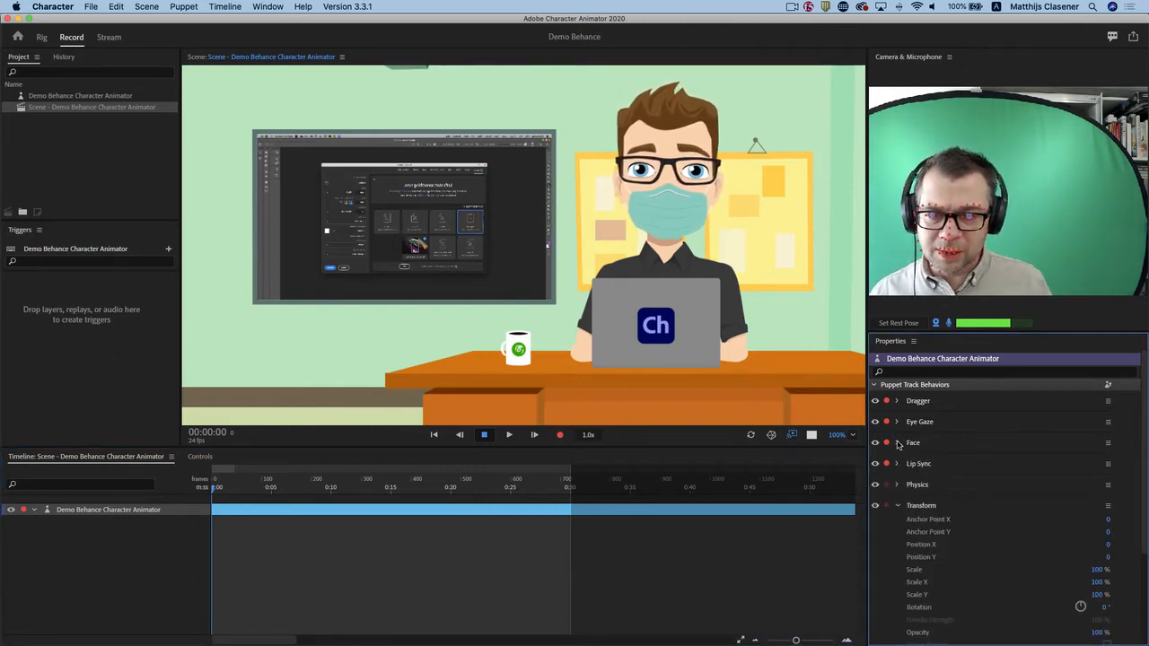
{"action": "left_click", "coordinate": [560, 435]}
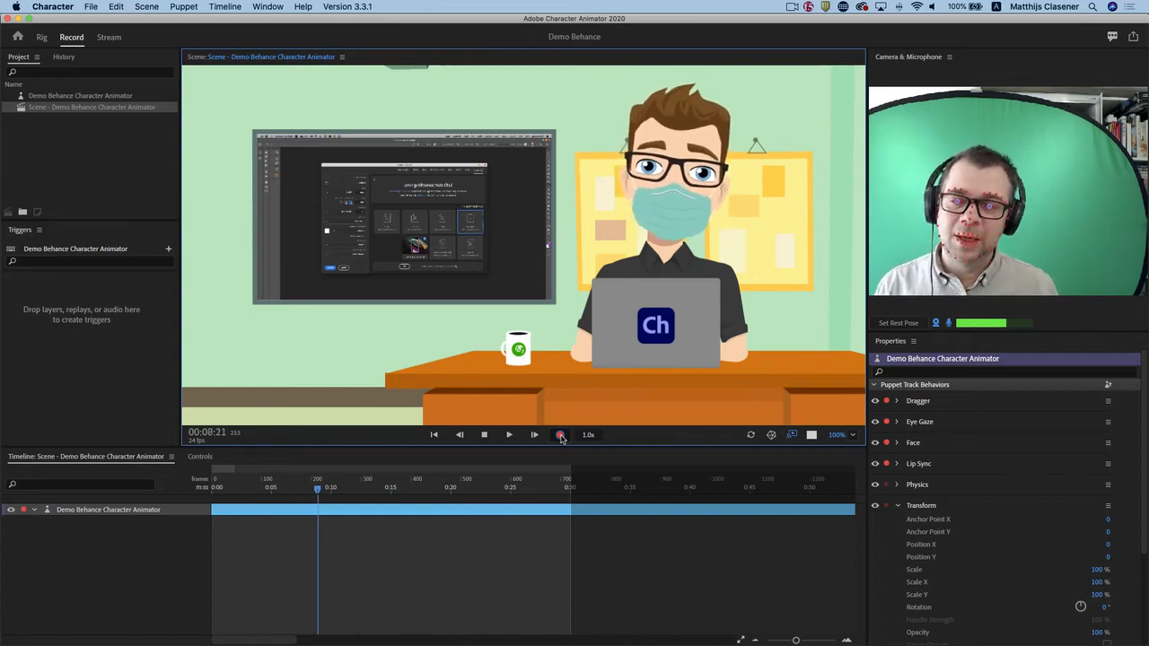
{"action": "left_click", "coordinate": [485, 436]}
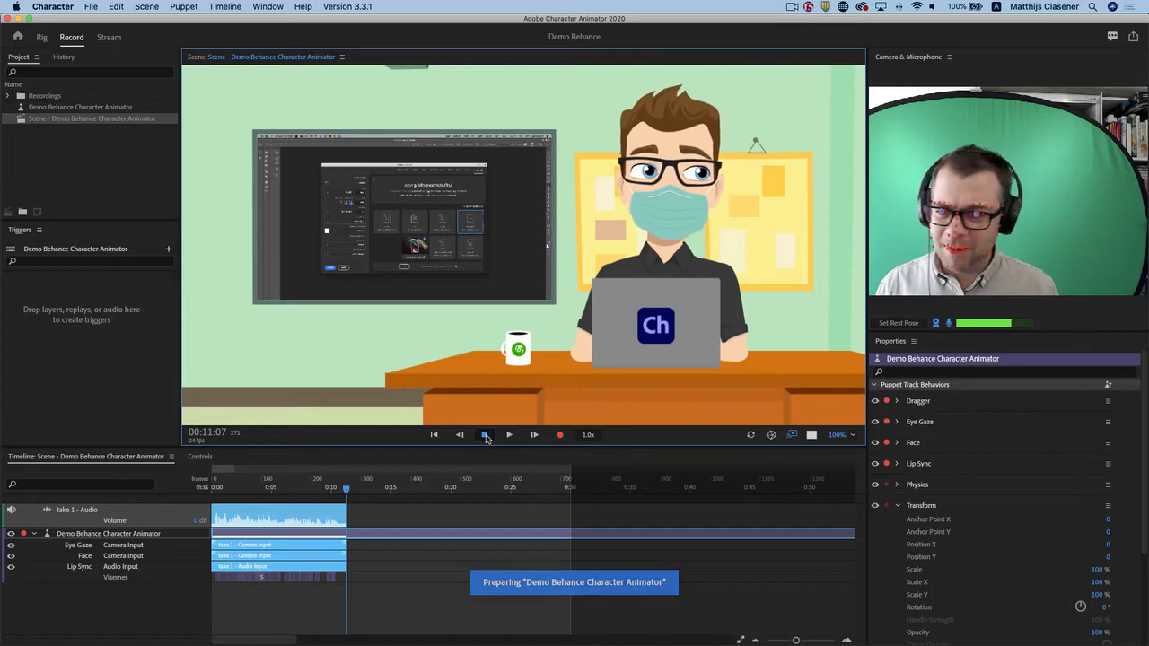
Play back the recorded take from the start of the timeline.
{"action": "left_click_drag", "start_coordinate": [347, 489], "coordinate": [198, 491]}
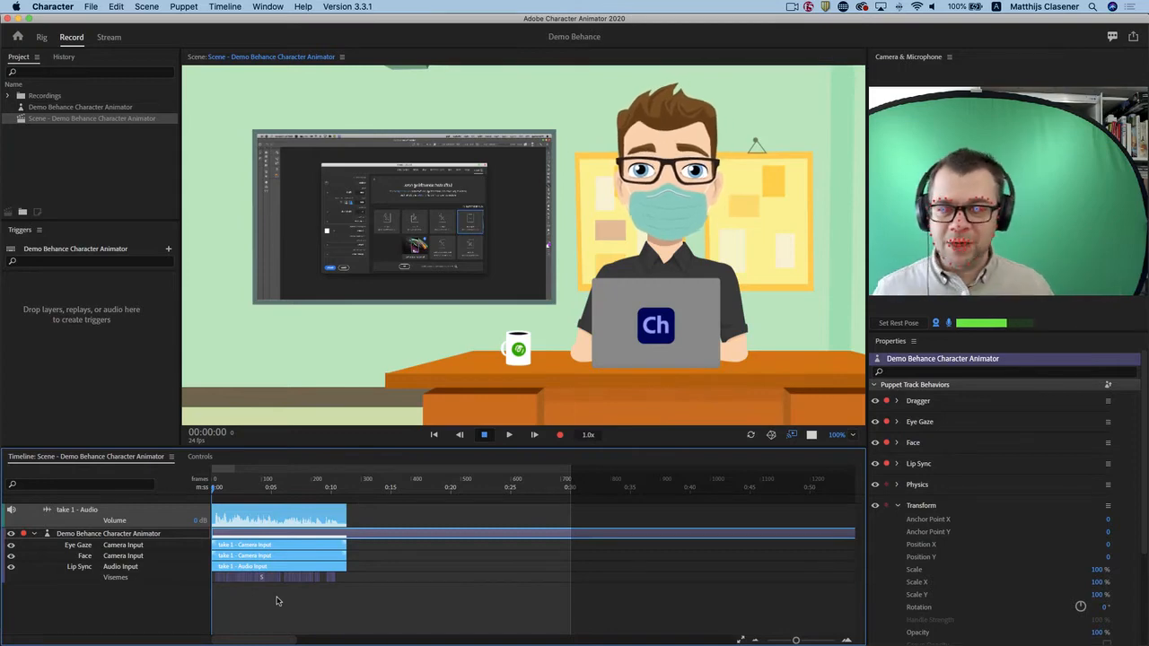
{"action": "left_click", "coordinate": [509, 435]}
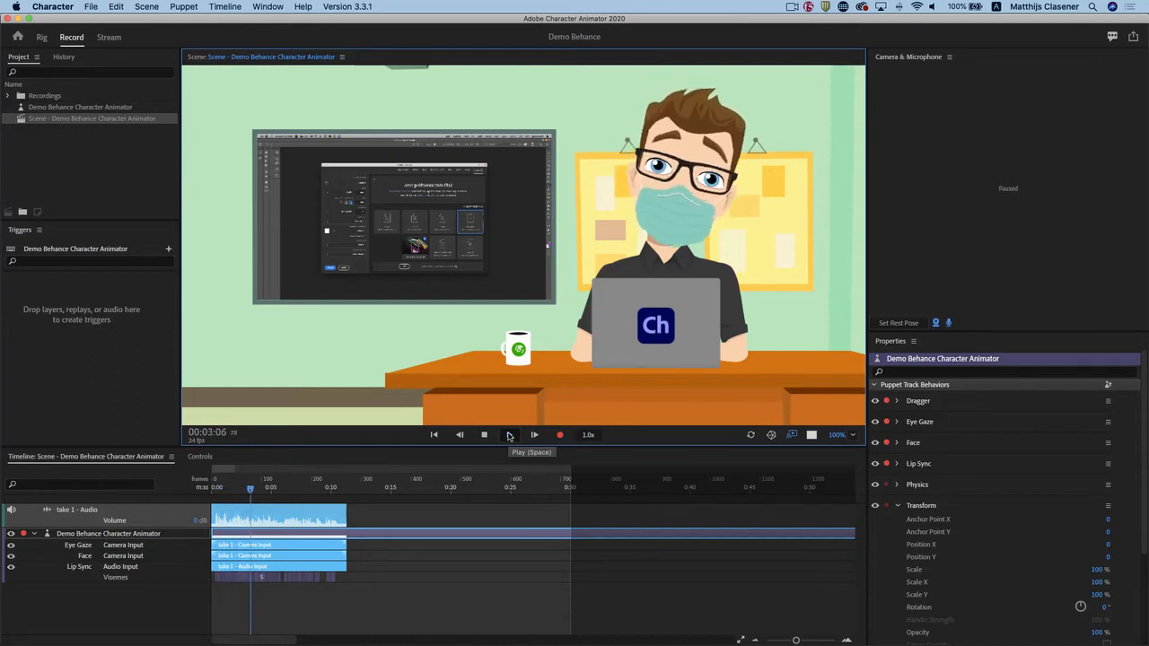
Stop the take's playback and raise the system's sound output volume to maximum.
{"action": "left_click", "coordinate": [509, 435]}
{"action": "left_click", "coordinate": [932, 7]}
{"action": "left_click_drag", "start_coordinate": [946, 37], "coordinate": [1046, 37]}
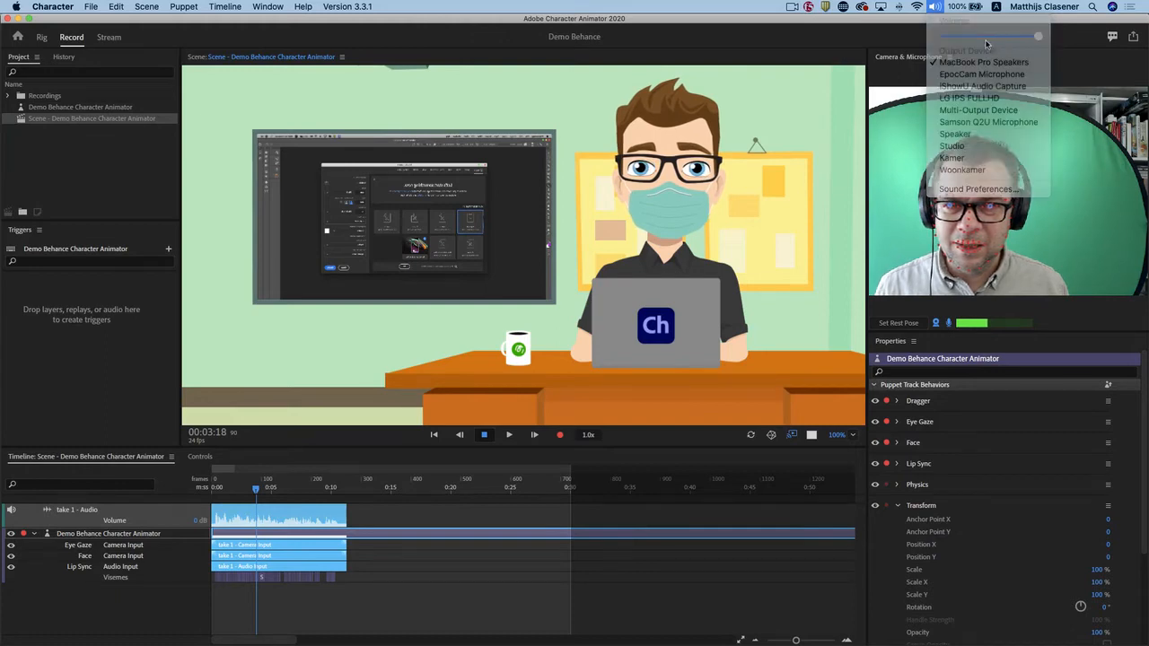
Replay the recorded take with sound from the start of the timeline.
{"action": "left_click_drag", "start_coordinate": [254, 489], "coordinate": [171, 486]}
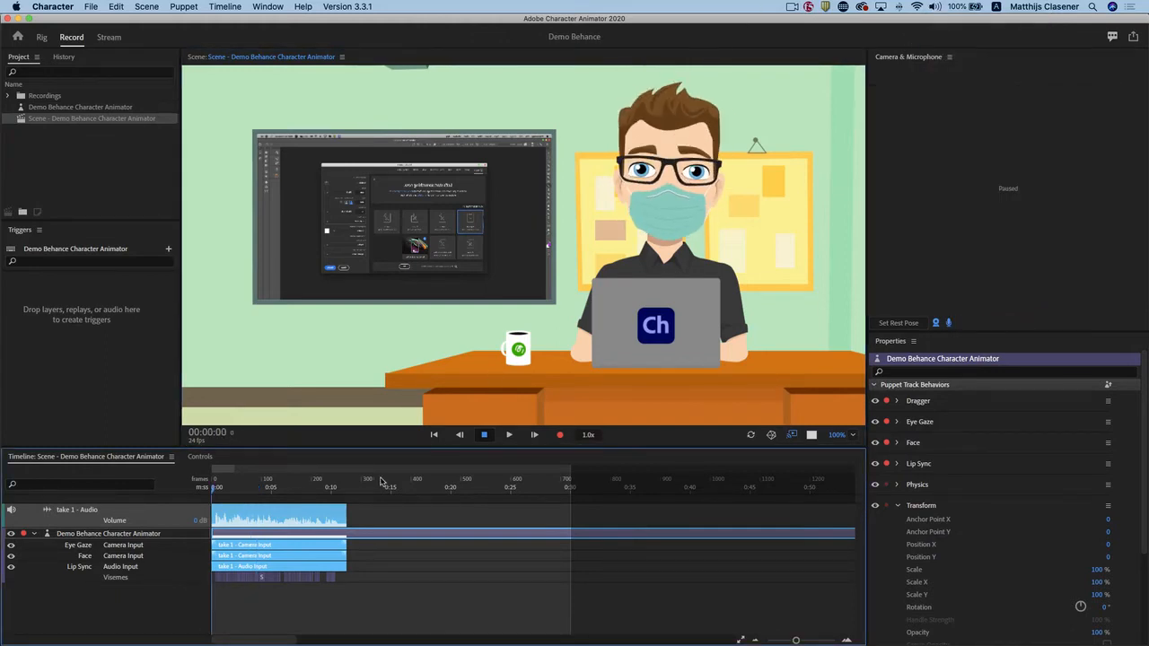
{"action": "left_click", "coordinate": [509, 435]}
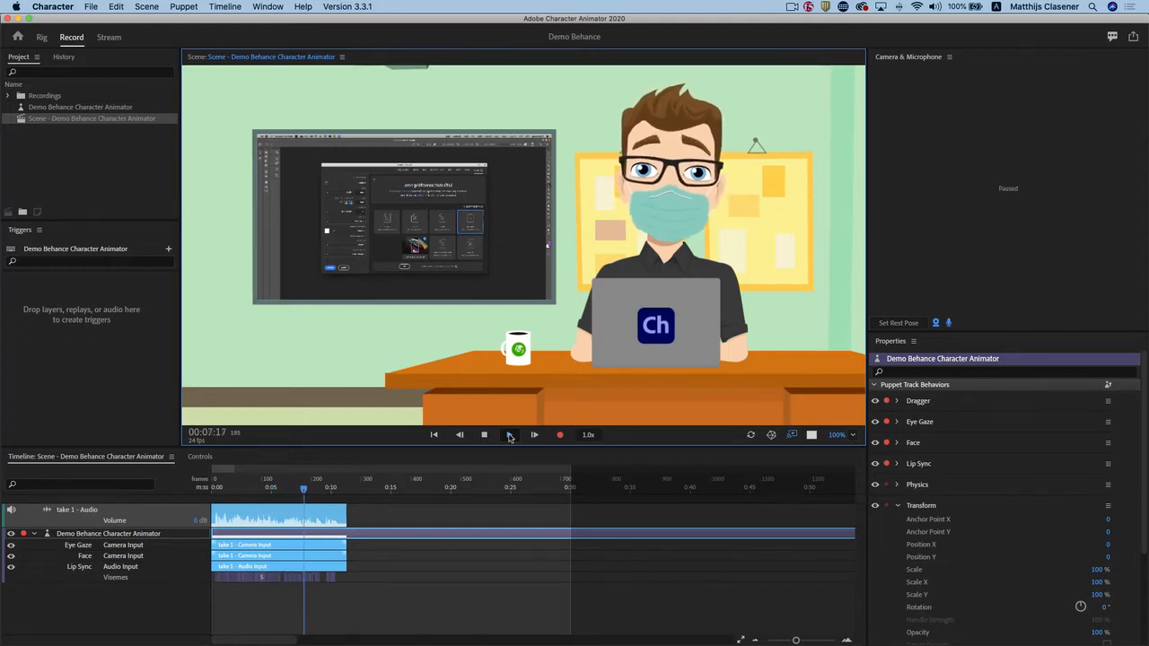
{"action": "left_click", "coordinate": [485, 436]}
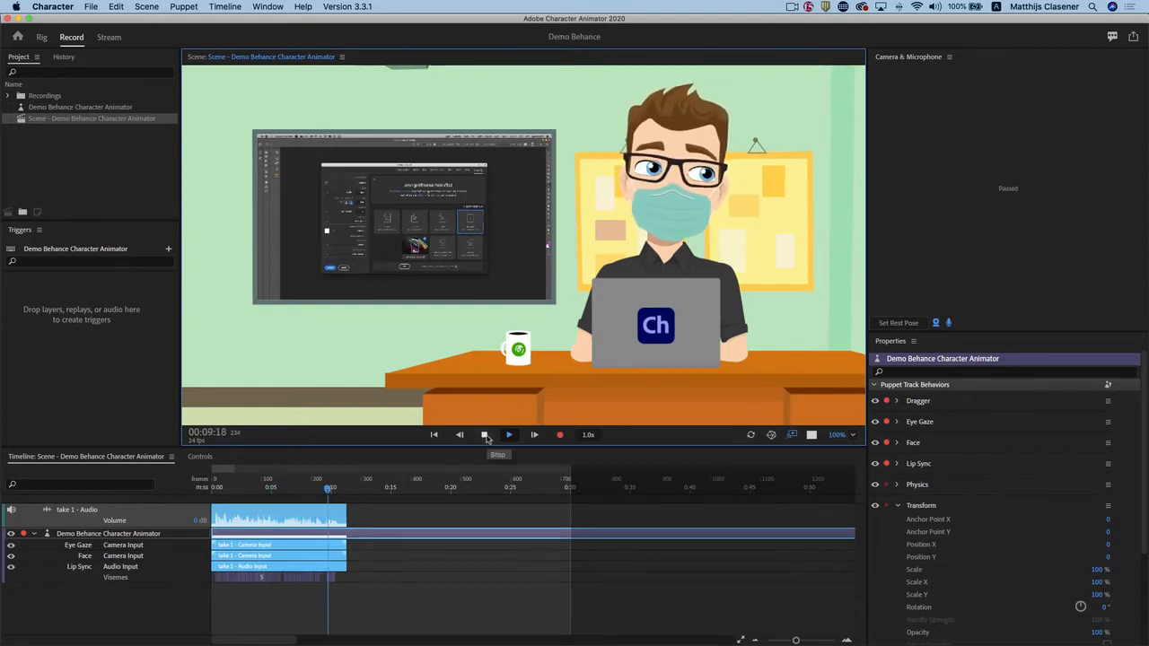
{"action": "left_click", "coordinate": [484, 435]}
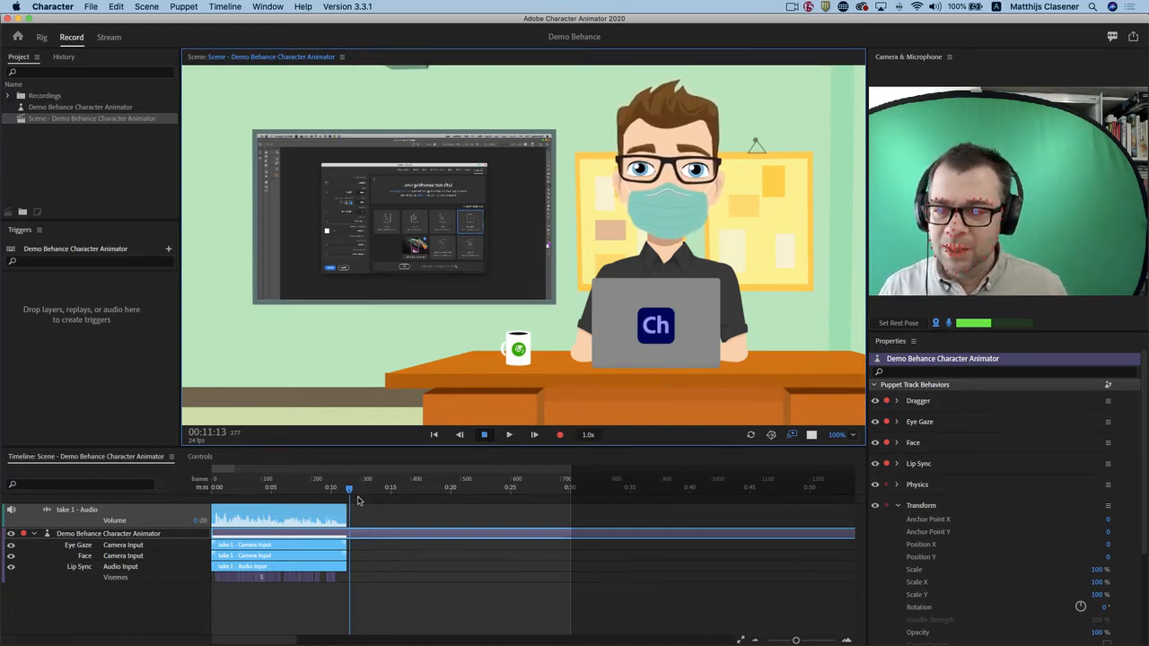
Return the playhead to the start, undo the recorded camera and microphone take, and deselect the puppet track.
{"action": "left_click_drag", "start_coordinate": [346, 492], "coordinate": [176, 499]}
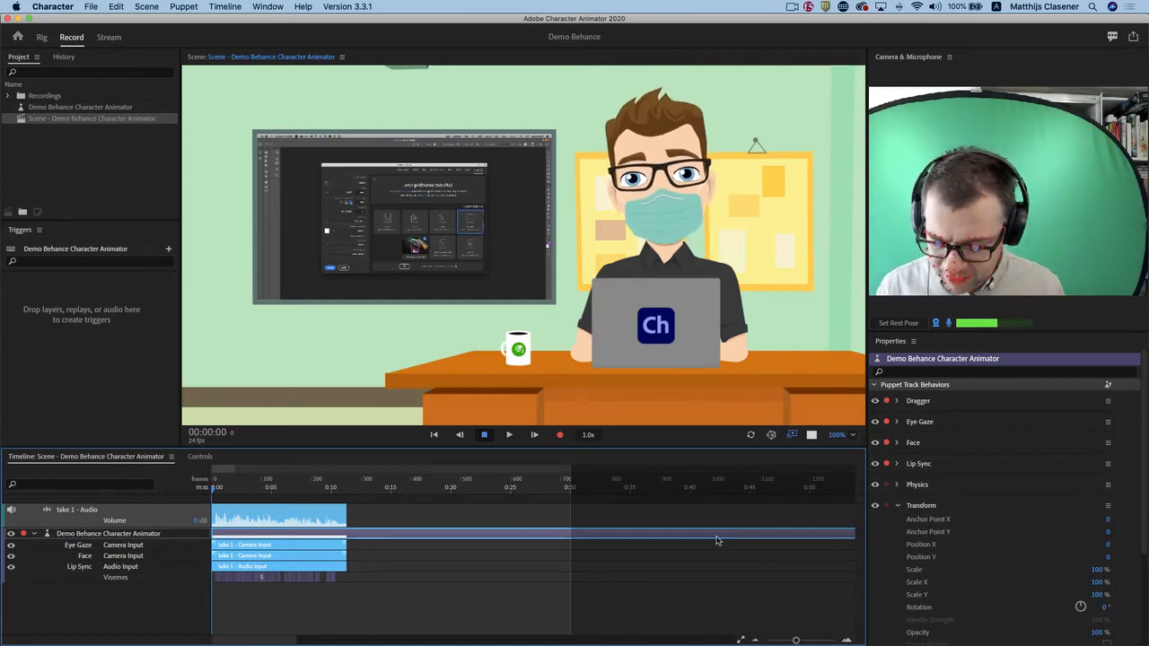
{"action": "left_click_drag", "start_coordinate": [425, 470], "coordinate": [184, 474]}
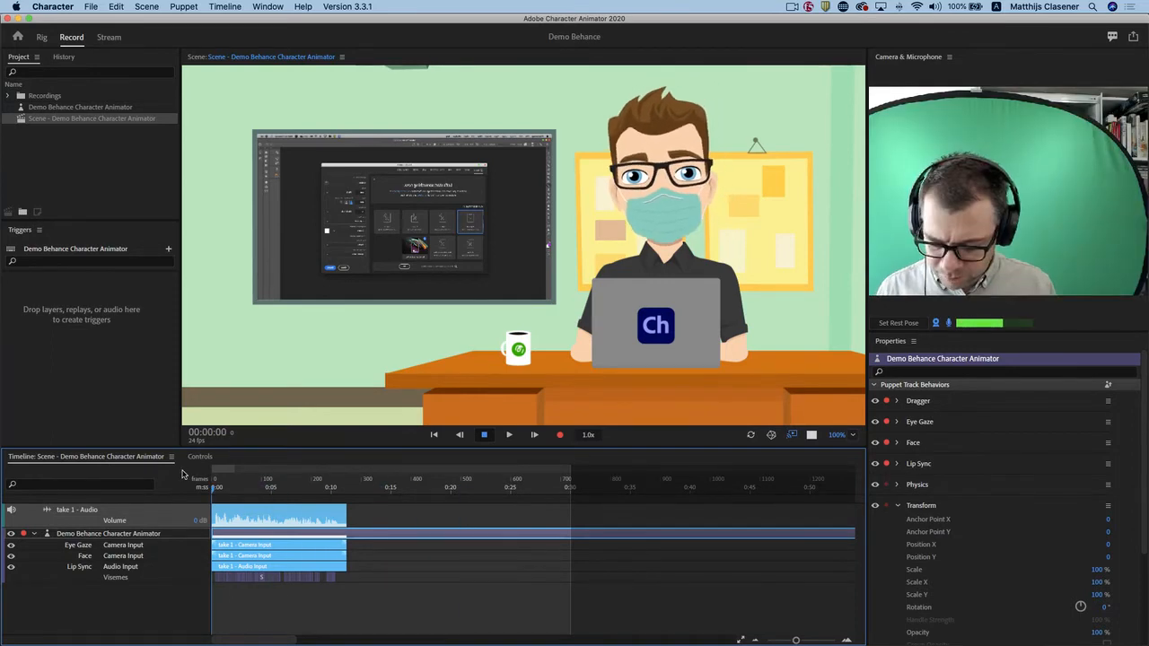
{"action": "key", "text": "super+z"}
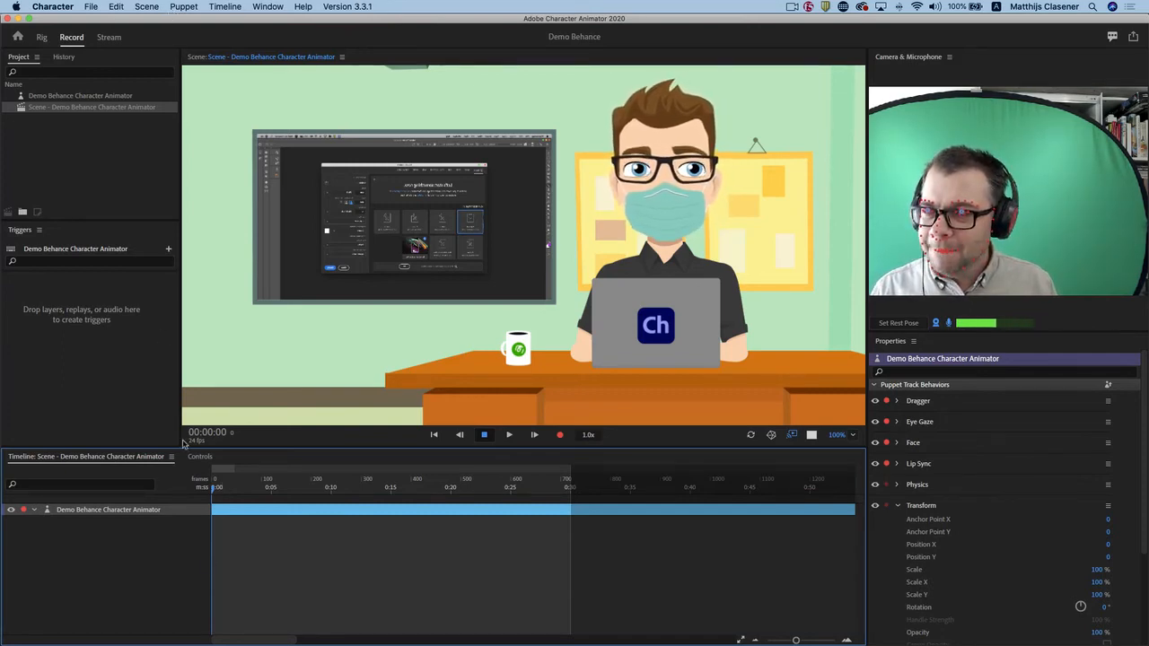
{"action": "left_click", "coordinate": [152, 569]}
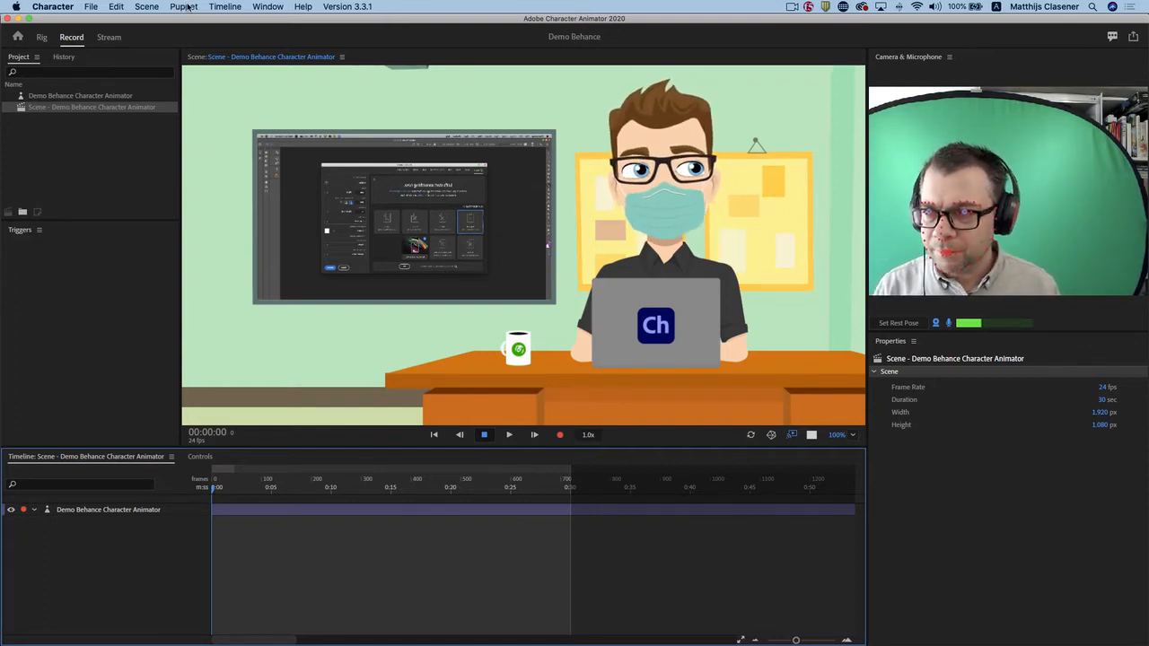
Import the audio file no fun.aiff and add it to the scene timeline below the puppet track.
{"action": "left_click", "coordinate": [184, 6]}
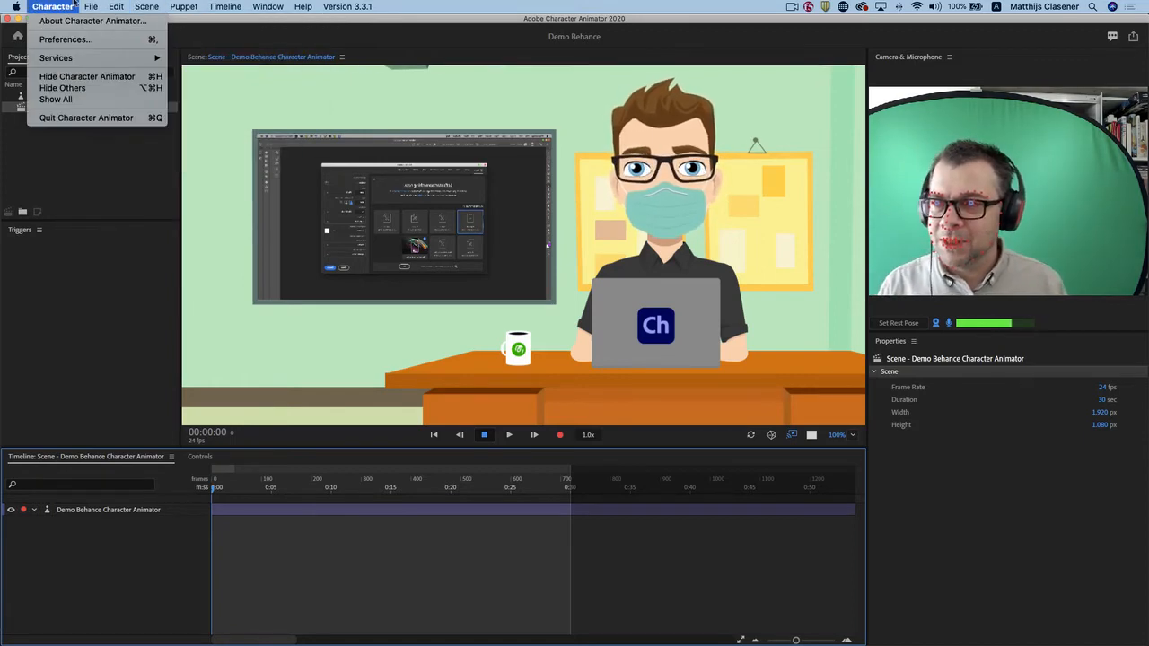
{"action": "mouse_move", "coordinate": [95, 6]}
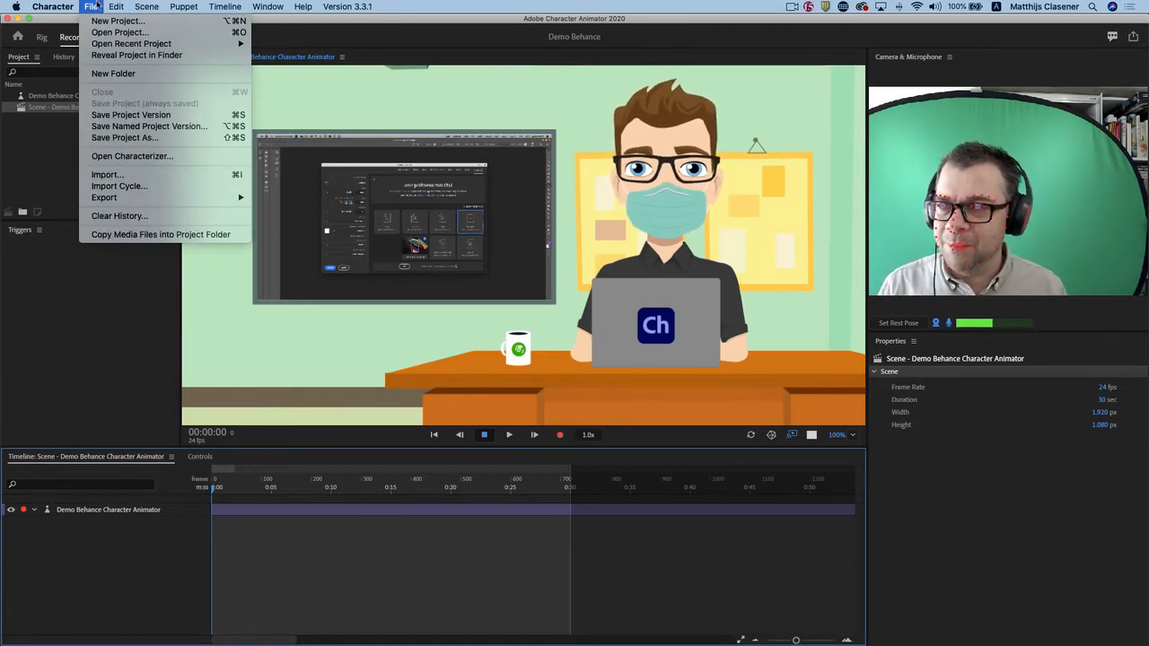
{"action": "left_click", "coordinate": [105, 174]}
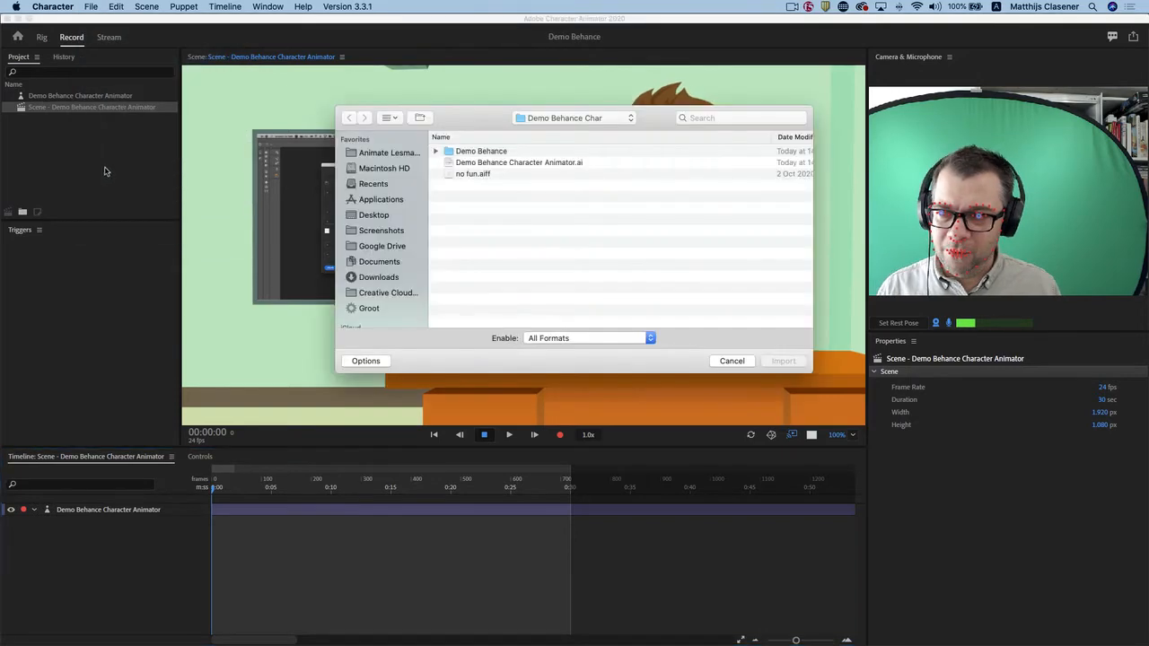
{"action": "left_click", "coordinate": [473, 174]}
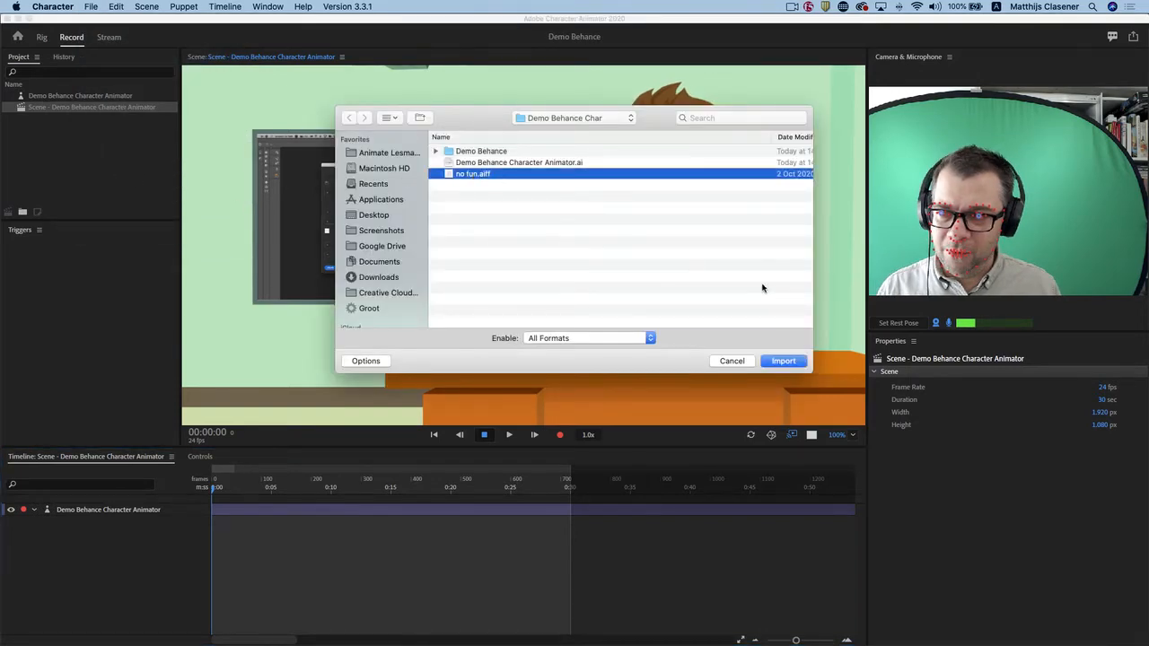
{"action": "left_click", "coordinate": [783, 360]}
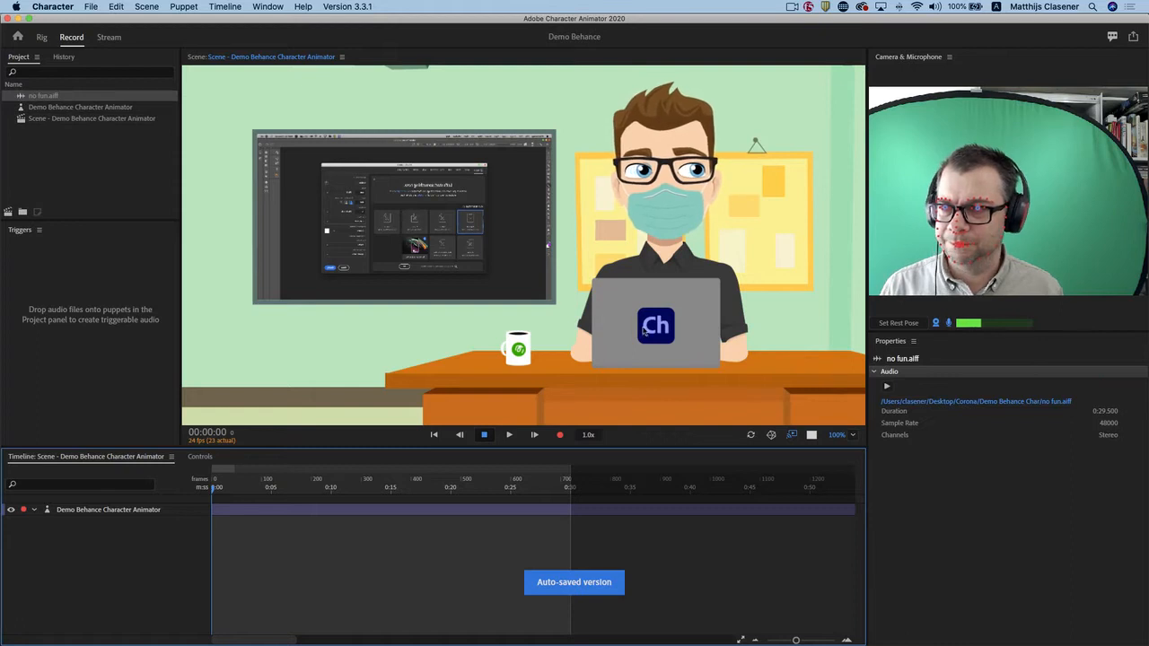
{"action": "left_click", "coordinate": [20, 96]}
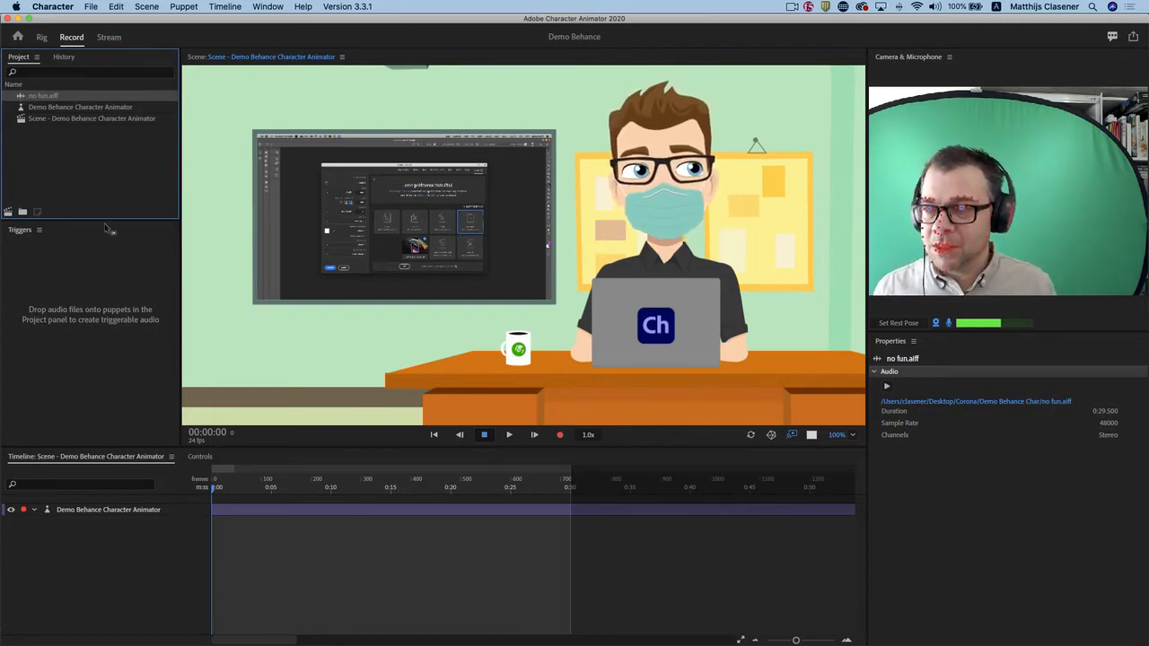
{"action": "left_click_drag", "start_coordinate": [23, 96], "coordinate": [45, 523]}
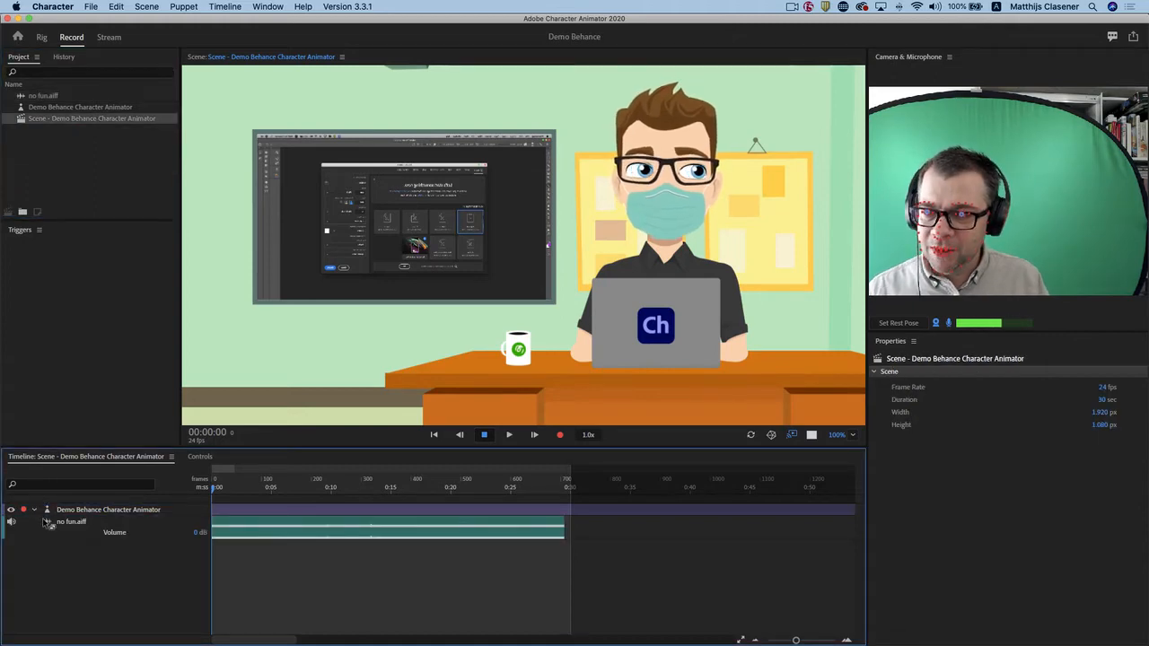
Listen to the no fun.aiff track in the scene, then return the playhead to the start.
{"action": "left_click", "coordinate": [509, 435]}
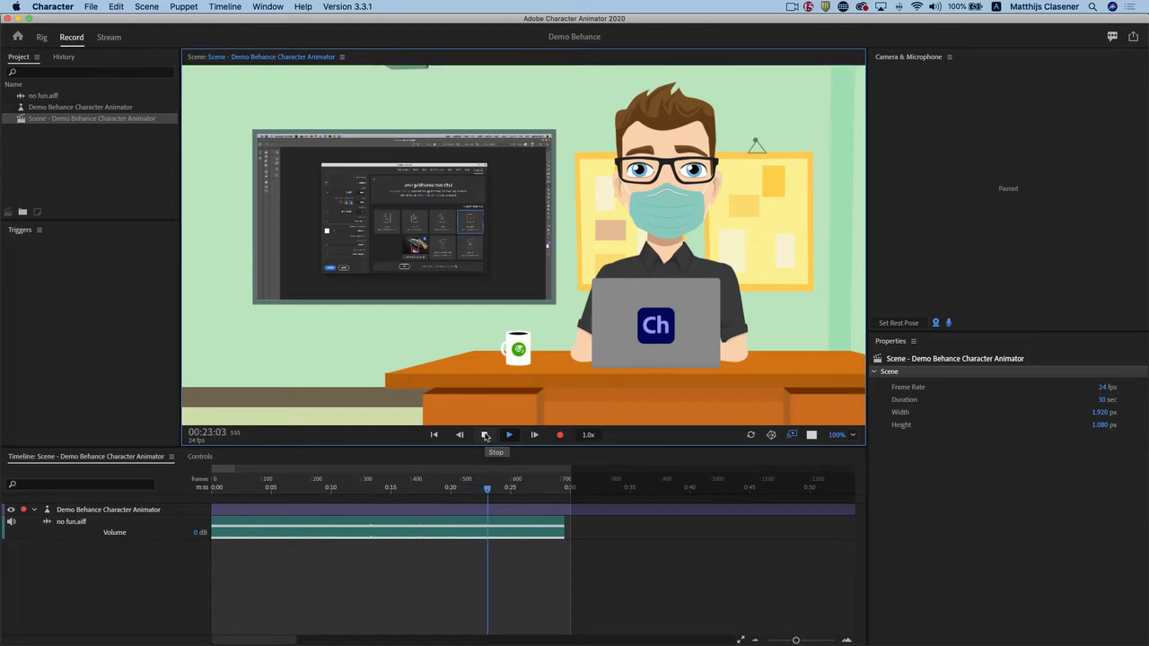
{"action": "left_click", "coordinate": [484, 436]}
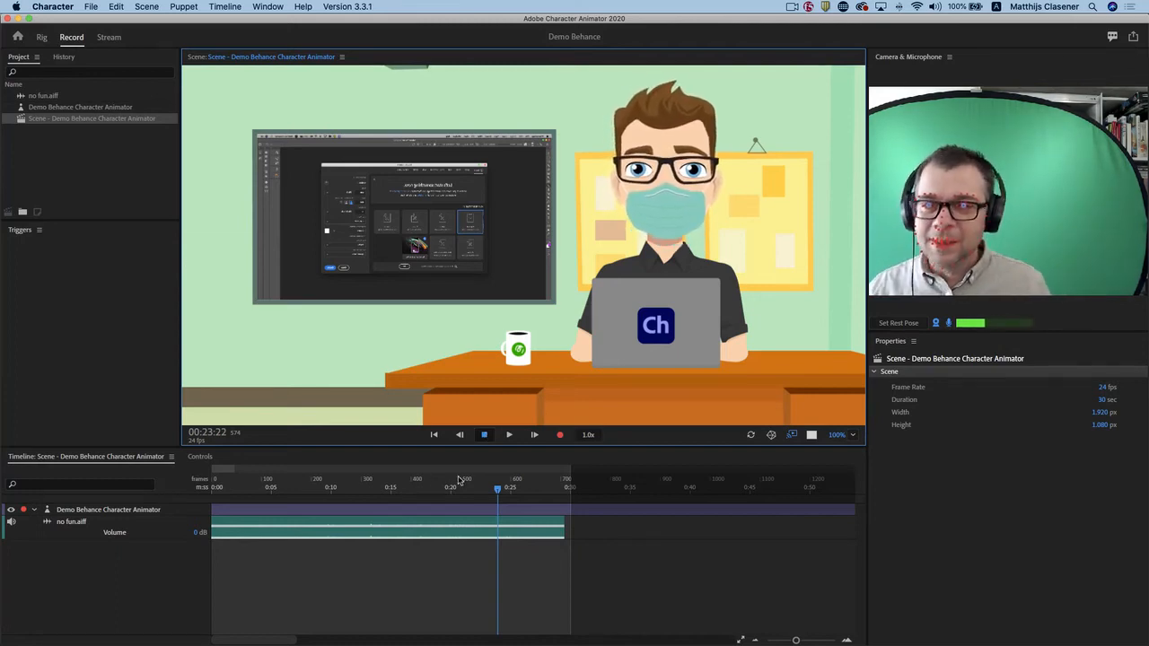
{"action": "left_click_drag", "start_coordinate": [499, 491], "coordinate": [201, 516]}
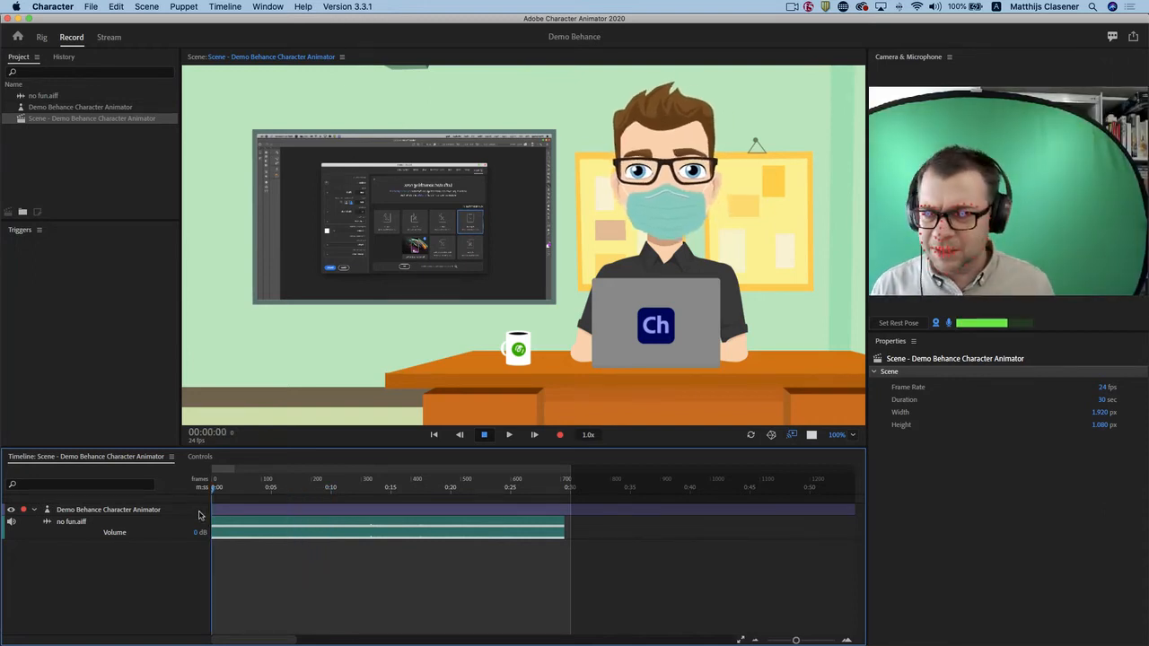
{"action": "mouse_move", "coordinate": [214, 490]}
{"action": "left_mouse_down"}
{"action": "mouse_move", "coordinate": [225, 493]}
{"action": "mouse_move", "coordinate": [199, 497]}
{"action": "left_mouse_up"}
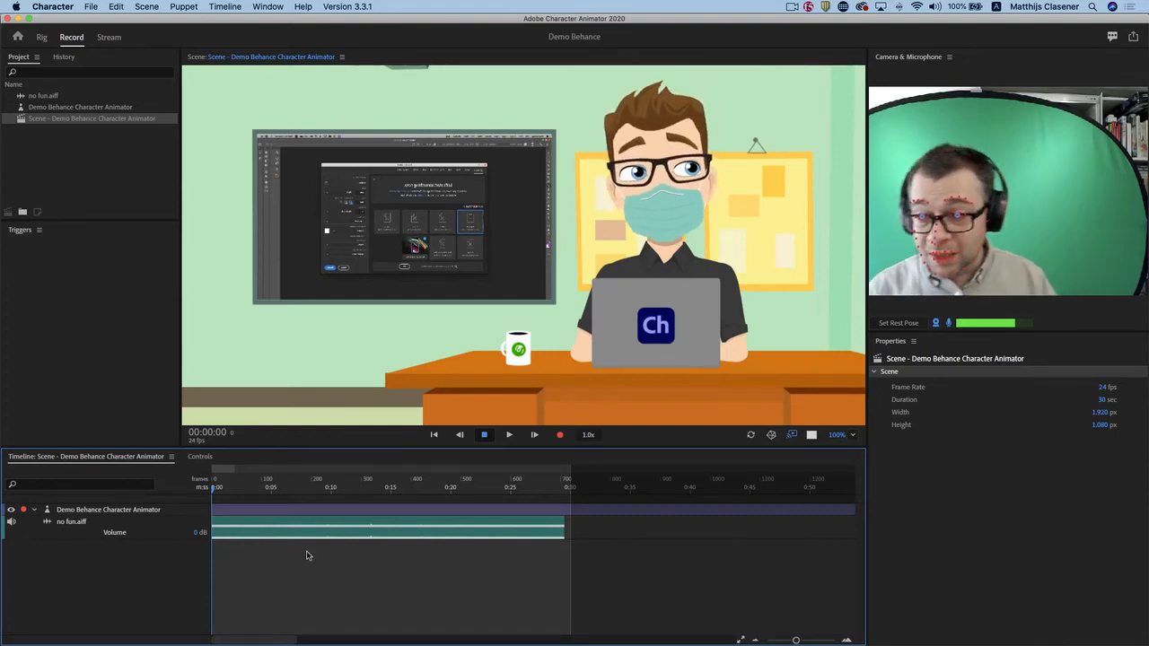
Compute a lip sync take from the scene audio for the Demo Behance Character Animator puppet track.
{"action": "left_click", "coordinate": [119, 511]}
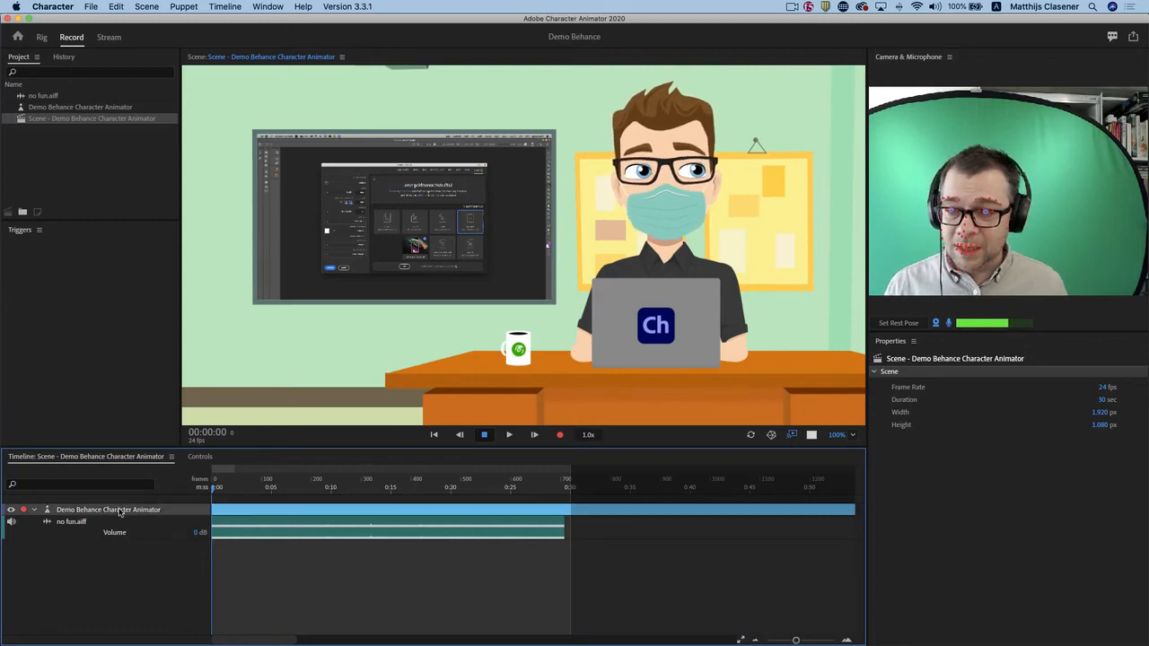
{"action": "left_click", "coordinate": [224, 6]}
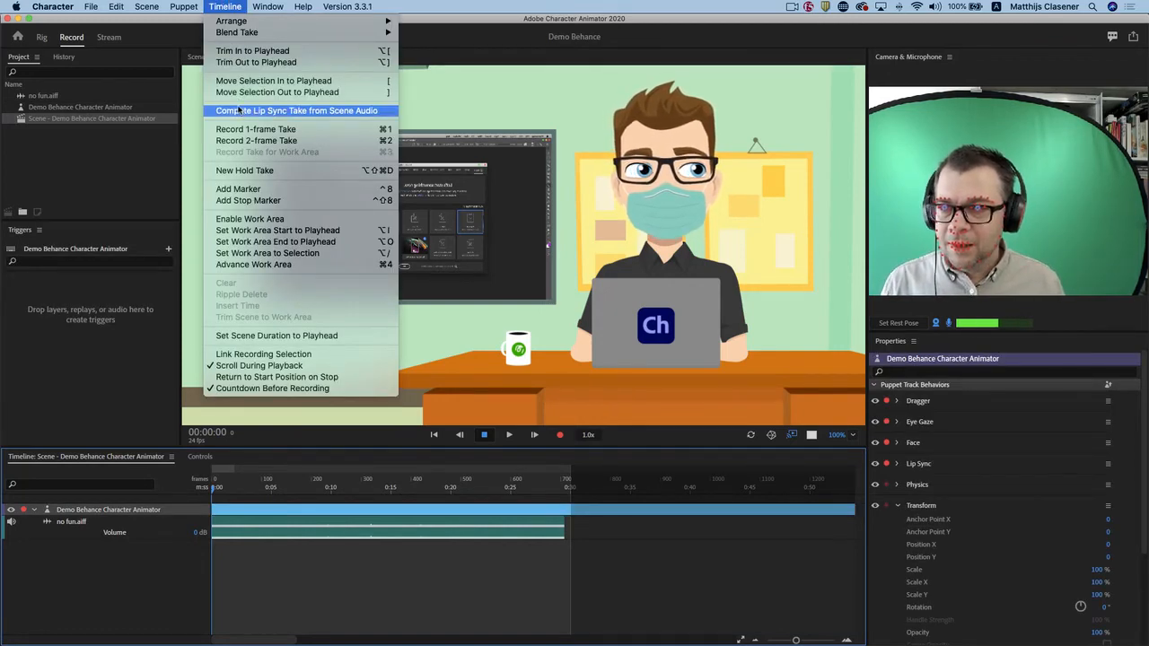
{"action": "left_click", "coordinate": [307, 110]}
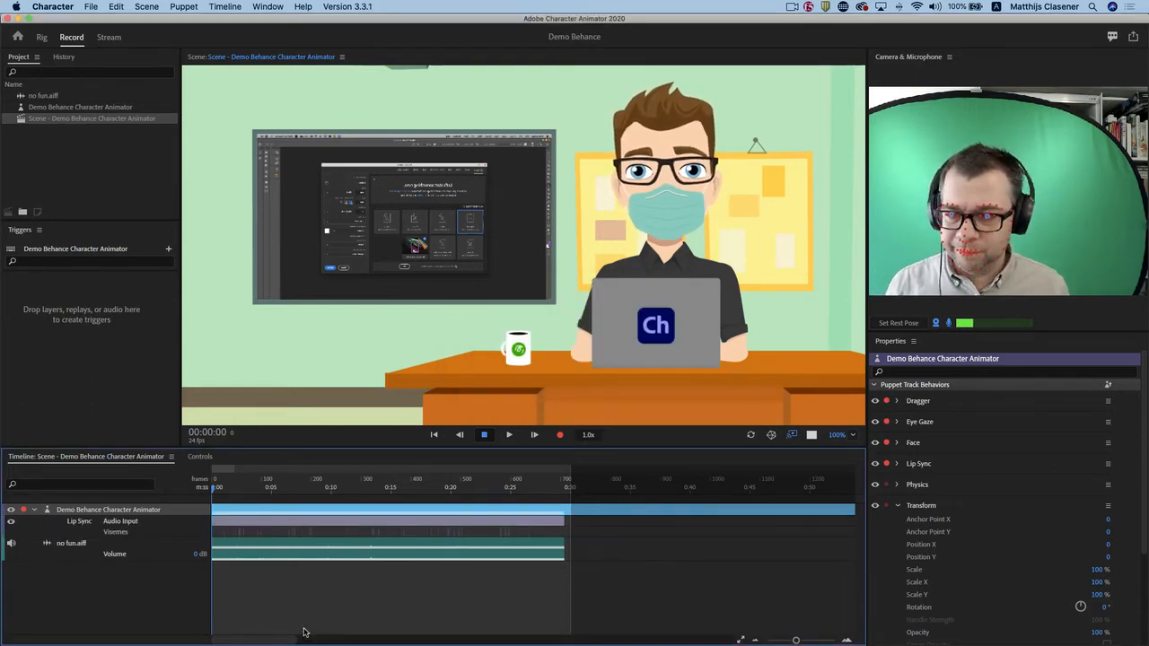
Play back the computed lip sync with the audio, then scrub the playhead to about 21 seconds.
{"action": "left_click", "coordinate": [510, 436]}
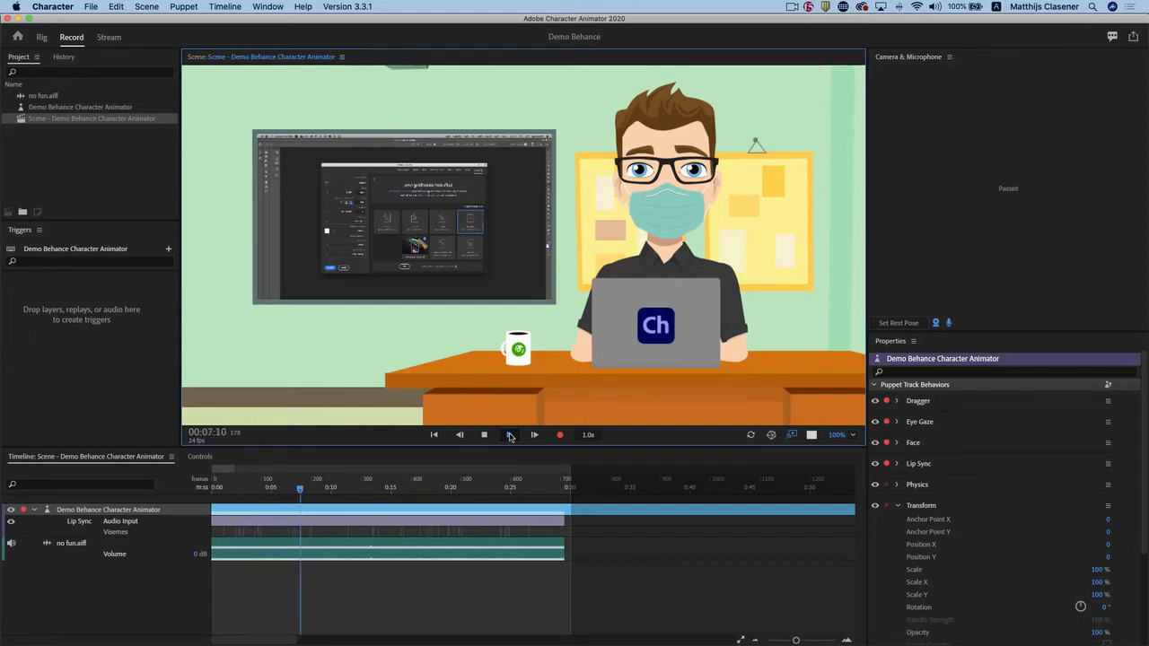
{"action": "left_click", "coordinate": [509, 436]}
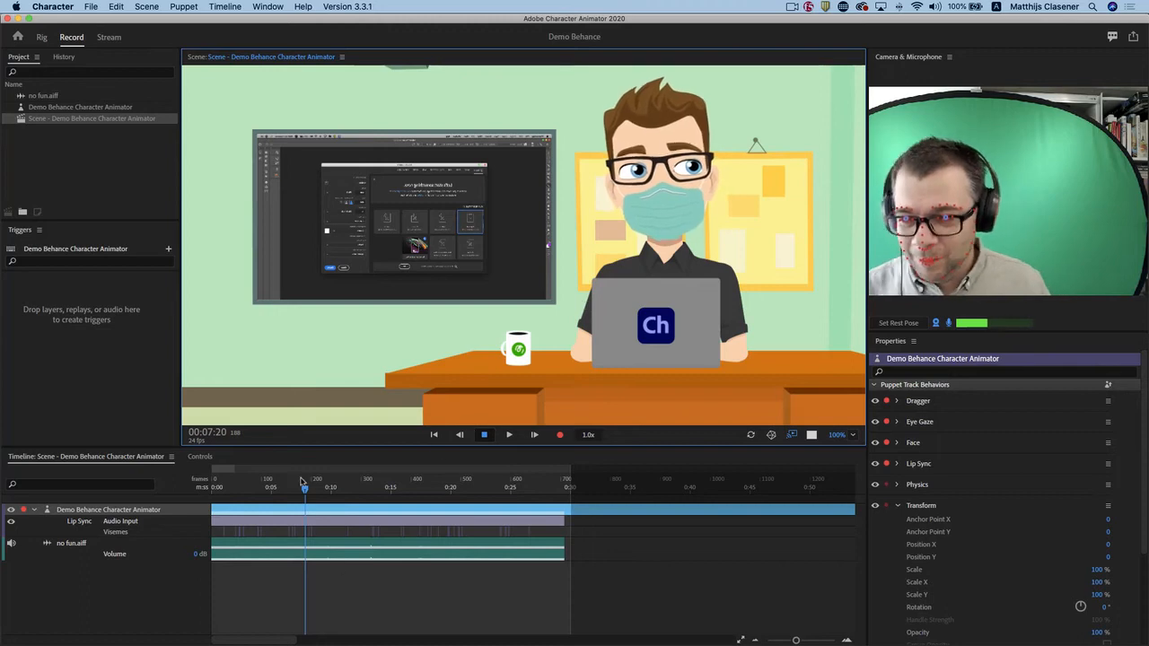
{"action": "left_click_drag", "start_coordinate": [305, 493], "coordinate": [464, 500]}
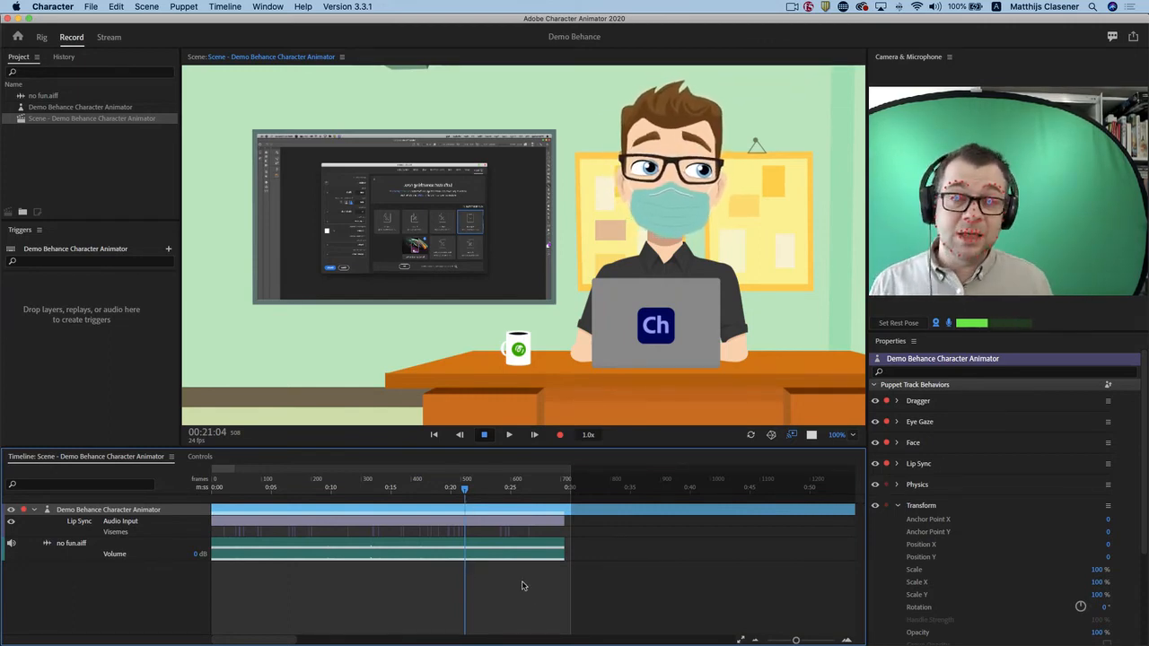
Turn off the microphone input and disarm the Lip Sync and Dragger behaviors for recording.
{"action": "left_click", "coordinate": [949, 324]}
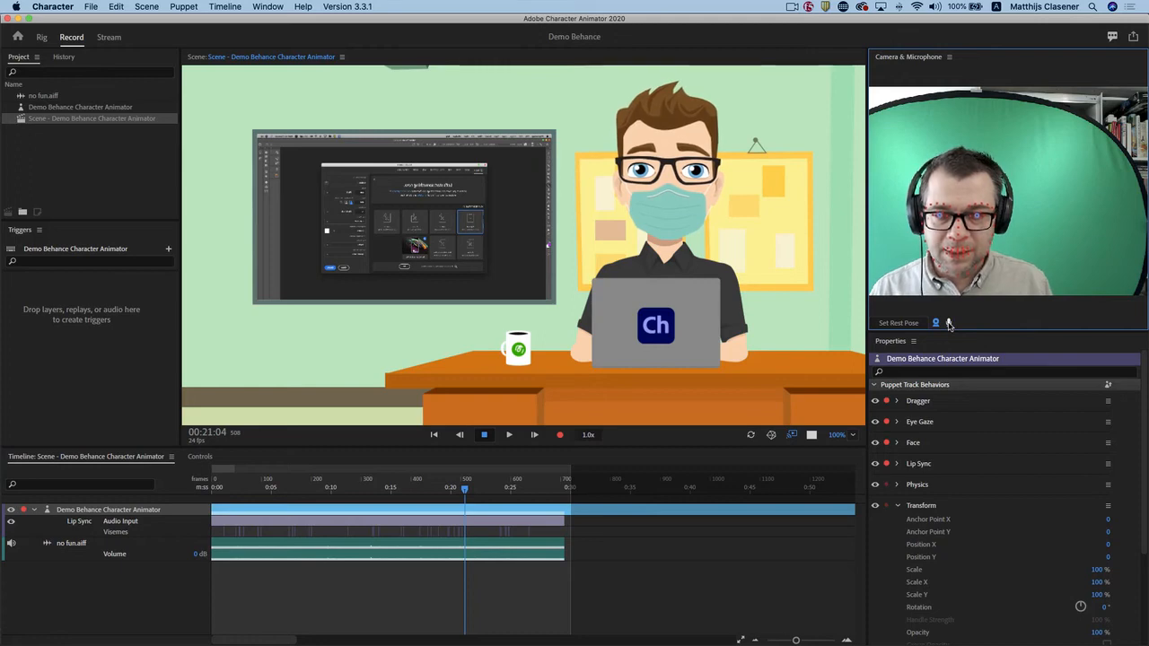
{"action": "left_click", "coordinate": [887, 465]}
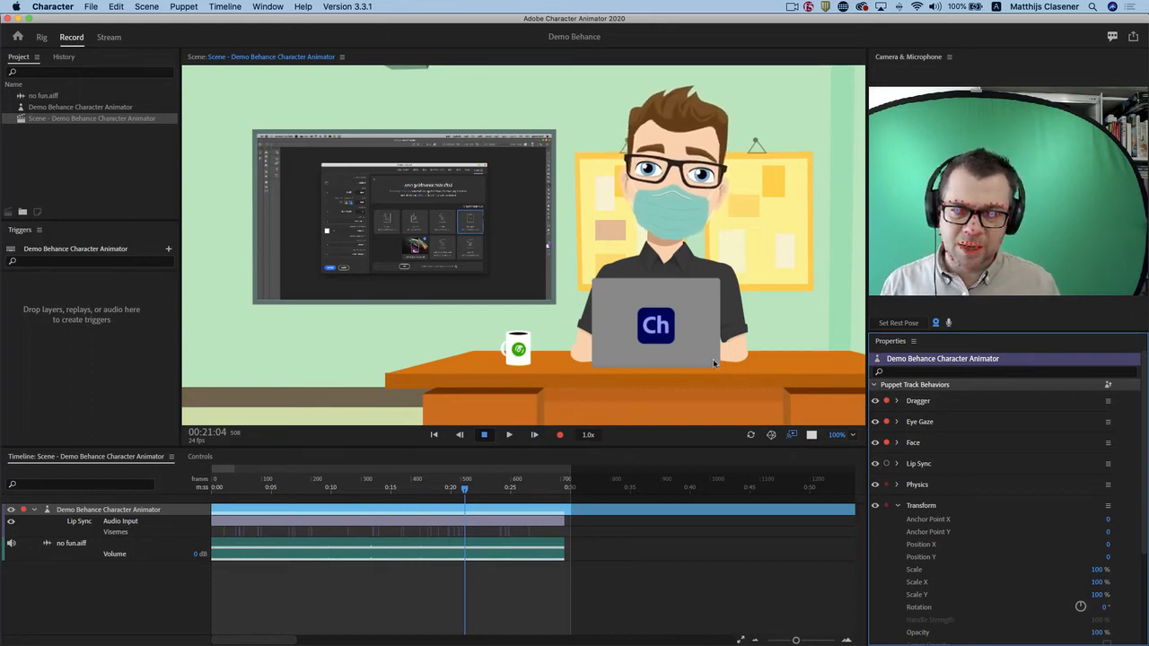
{"action": "left_click", "coordinate": [887, 402]}
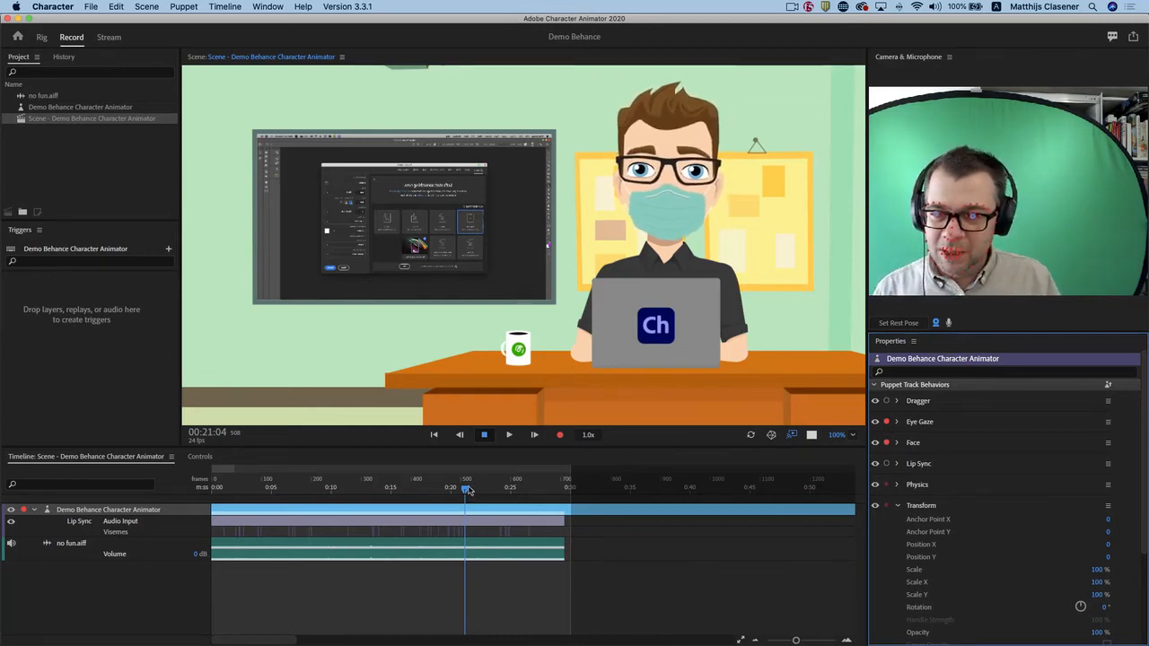
Record an Eye Gaze and Face camera take of about 24 seconds from the start of the timeline.
{"action": "left_click_drag", "start_coordinate": [464, 491], "coordinate": [199, 491]}
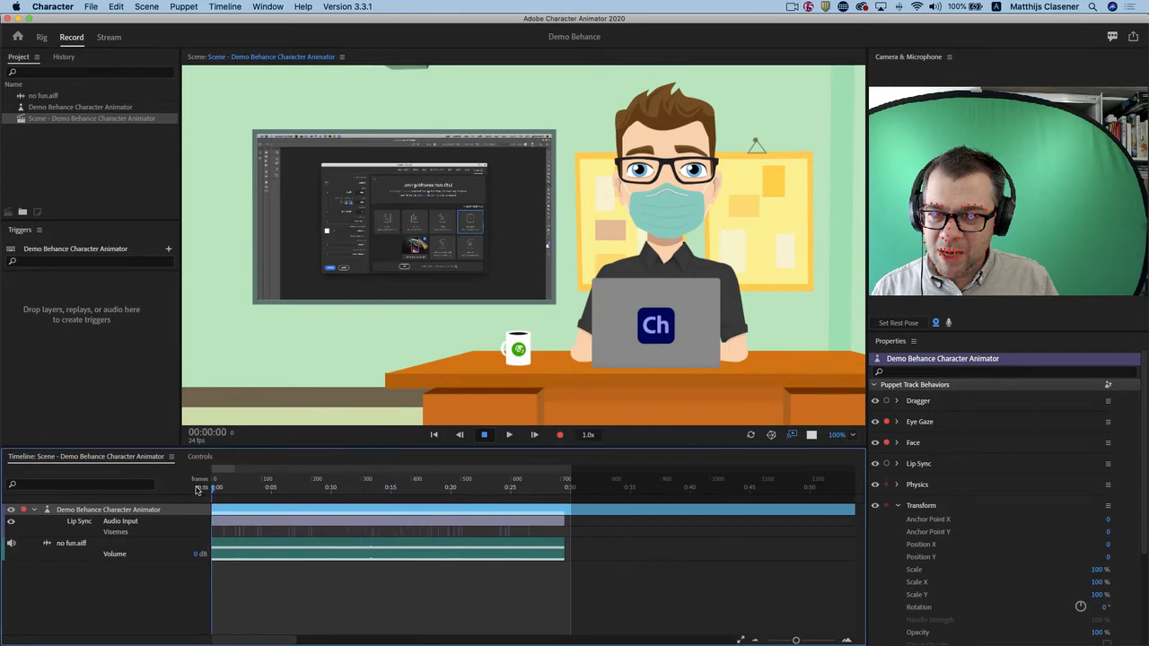
{"action": "left_click", "coordinate": [560, 436]}
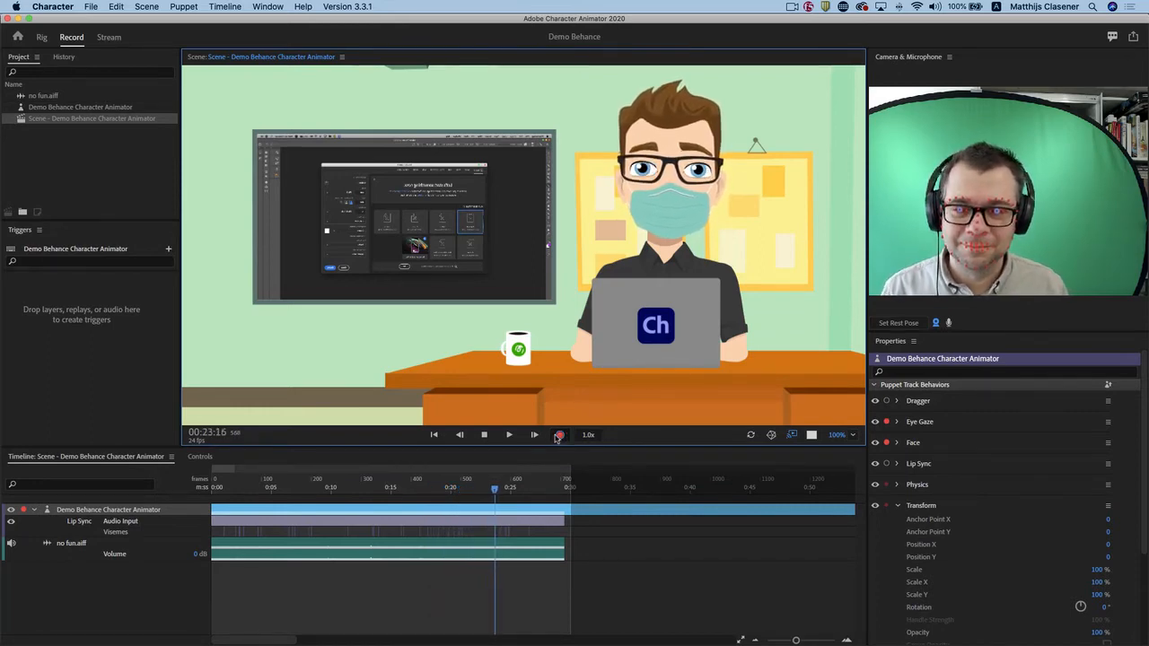
{"action": "left_click", "coordinate": [557, 435]}
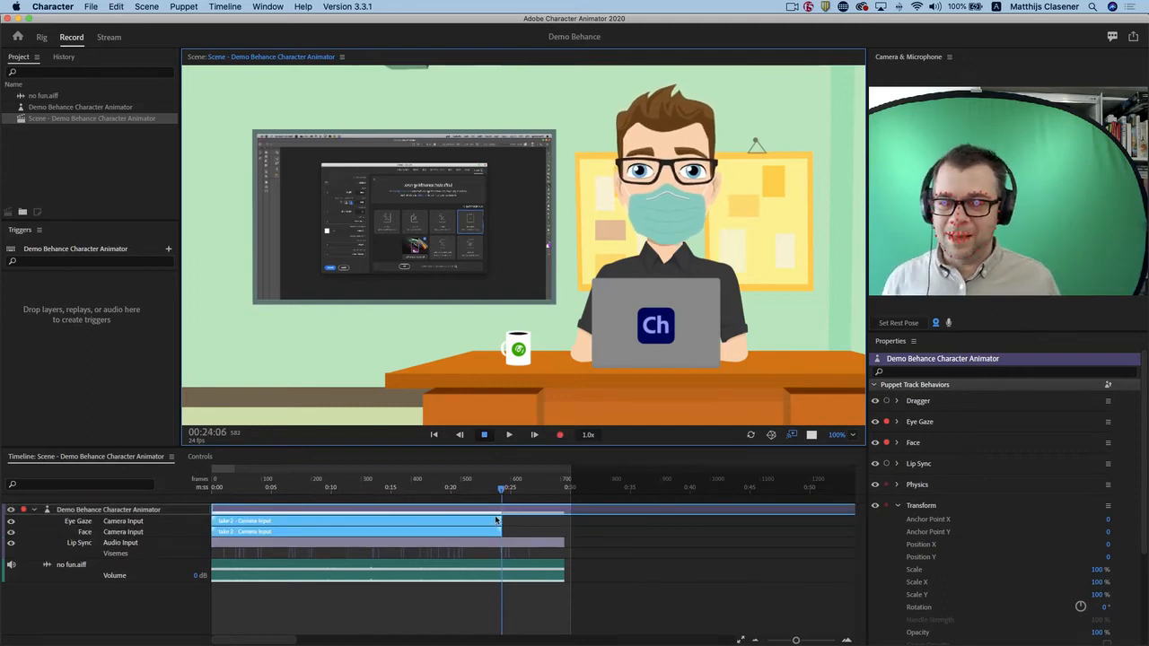
Play back the camera take together with the computed lip sync from the start, stopping at about 18 seconds.
{"action": "left_click_drag", "start_coordinate": [499, 493], "coordinate": [202, 502]}
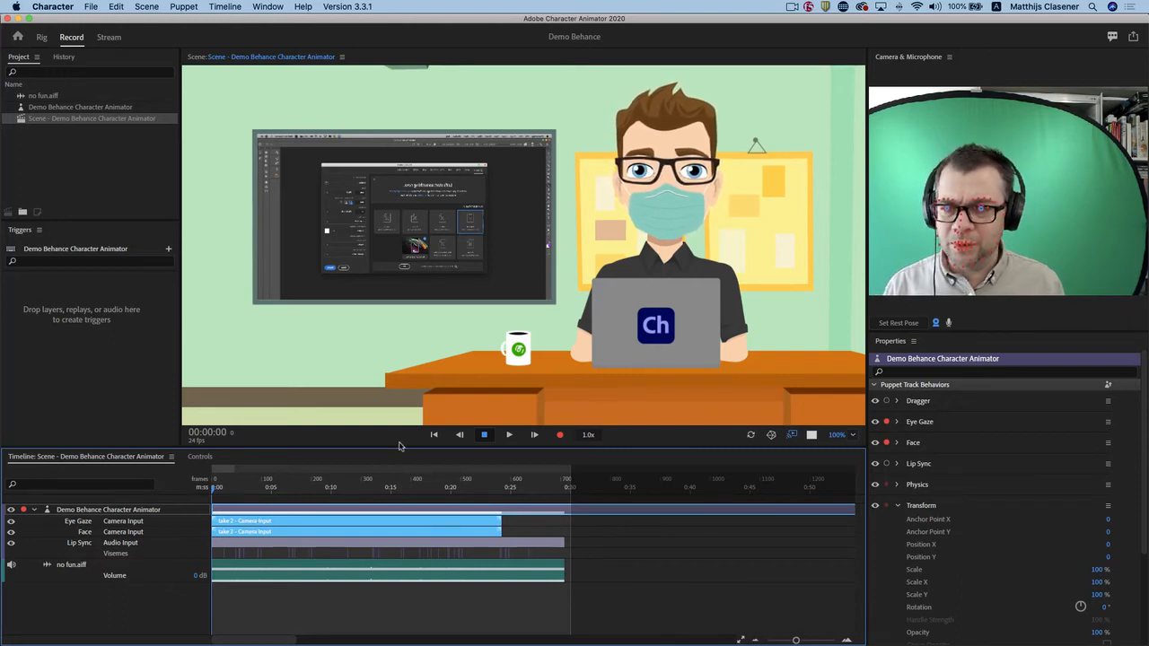
{"action": "left_click", "coordinate": [509, 436]}
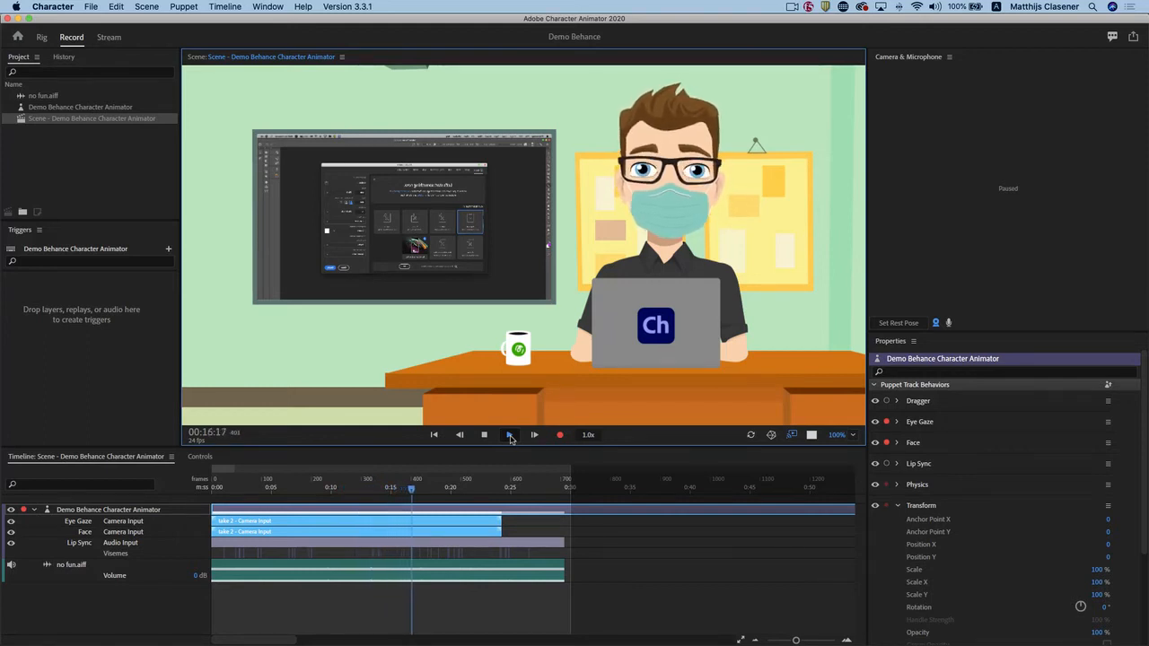
{"action": "left_click", "coordinate": [486, 435]}
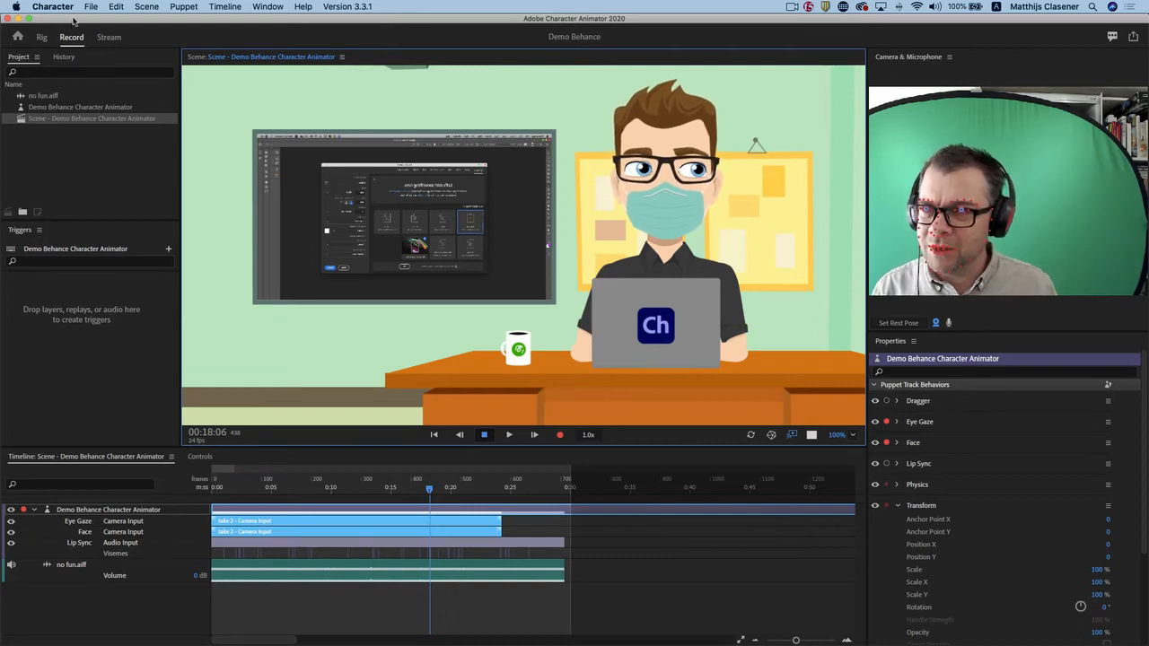
Return the playhead to the start of the timeline and add a new scene camera to the scene.
{"action": "left_click_drag", "start_coordinate": [252, 486], "coordinate": [196, 485]}
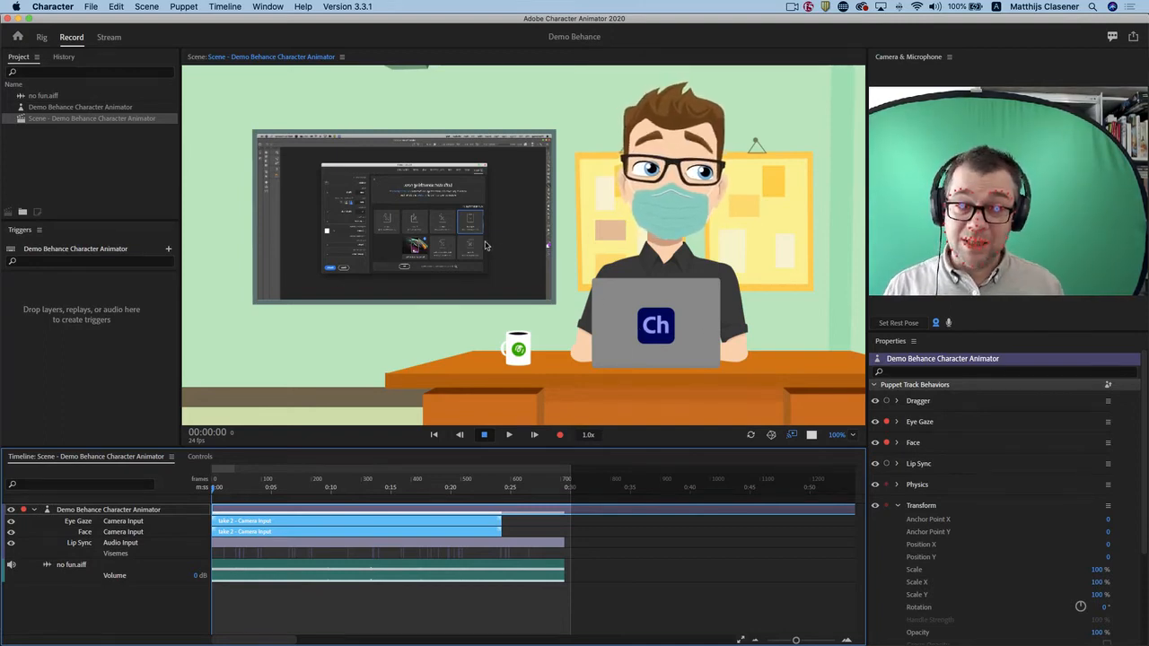
{"action": "left_click", "coordinate": [222, 7]}
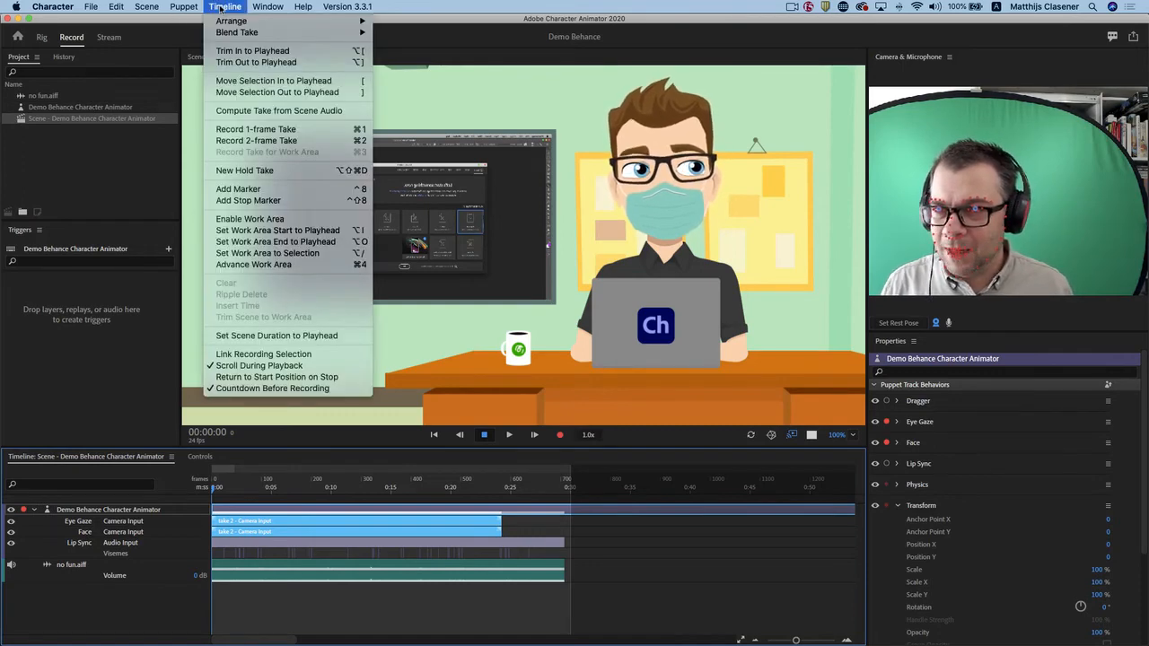
{"action": "mouse_move", "coordinate": [194, 8]}
{"action": "mouse_move", "coordinate": [149, 7]}
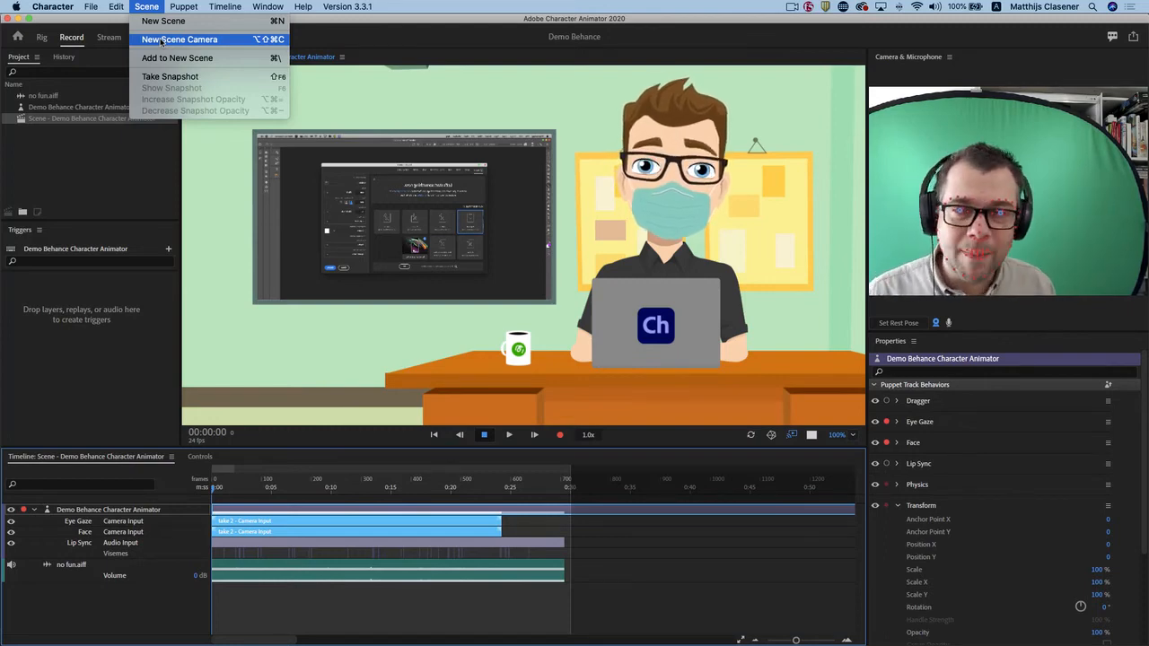
{"action": "left_click", "coordinate": [161, 40]}
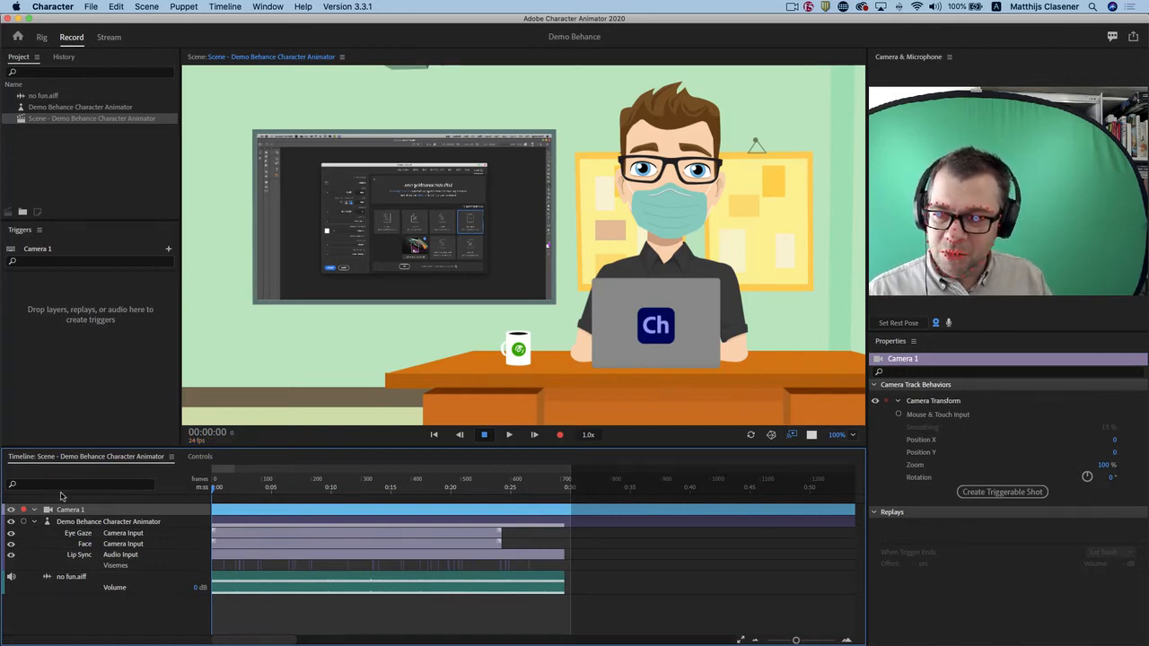
{"action": "left_click", "coordinate": [147, 7]}
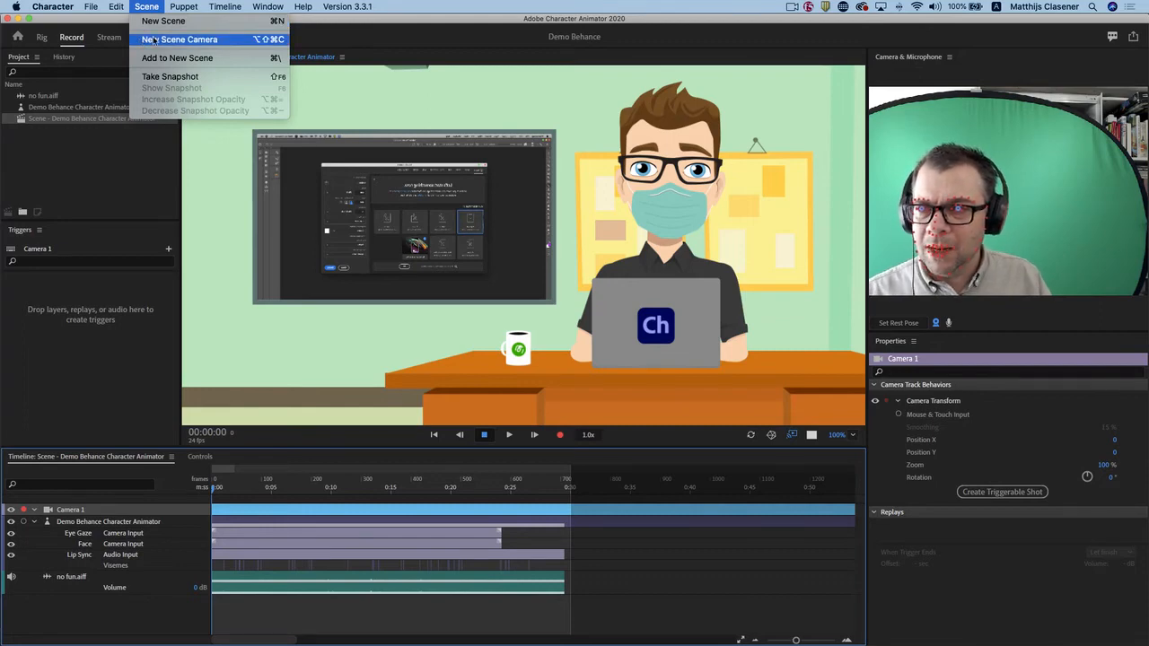
{"action": "left_click", "coordinate": [151, 7]}
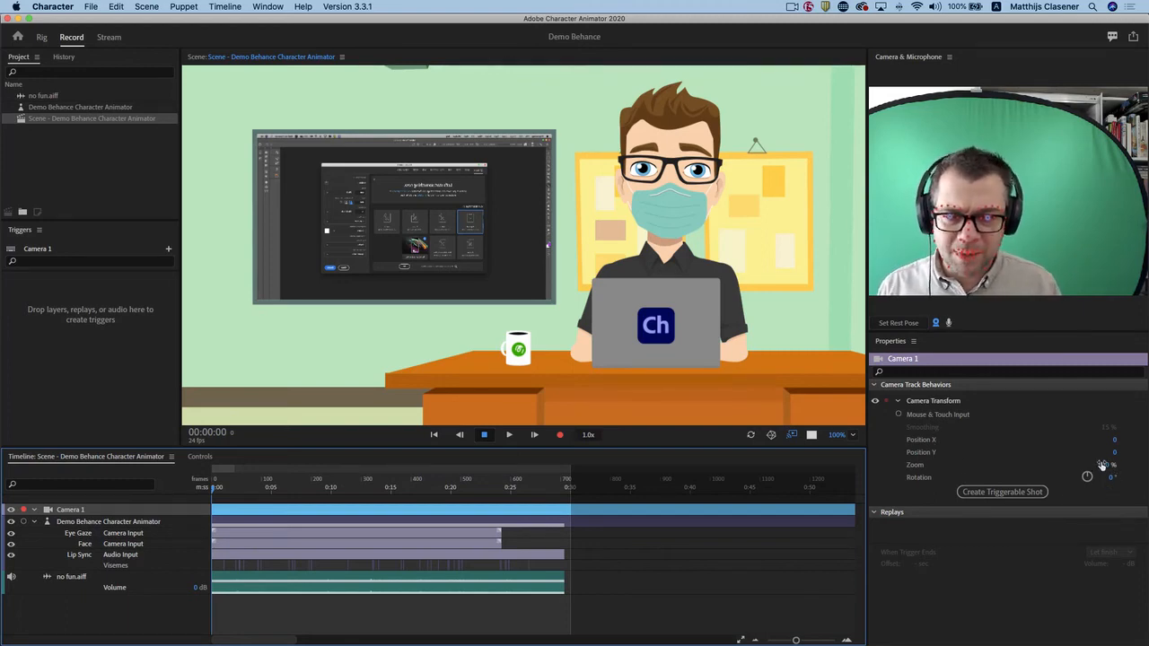
Fit the scene in the view and frame the character's eyes with camera Zoom 971%, Position X 247 and Position Y -123.
{"action": "left_click_drag", "start_coordinate": [1110, 463], "coordinate": [972, 455]}
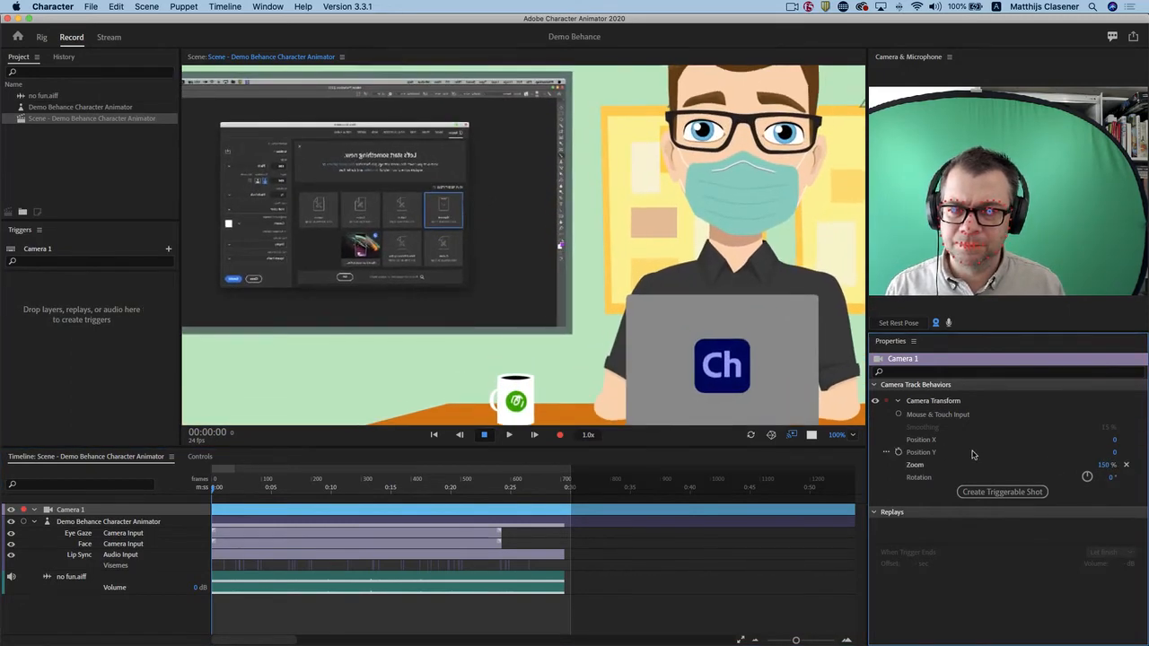
{"action": "left_click", "coordinate": [837, 435]}
{"action": "left_click", "coordinate": [865, 448]}
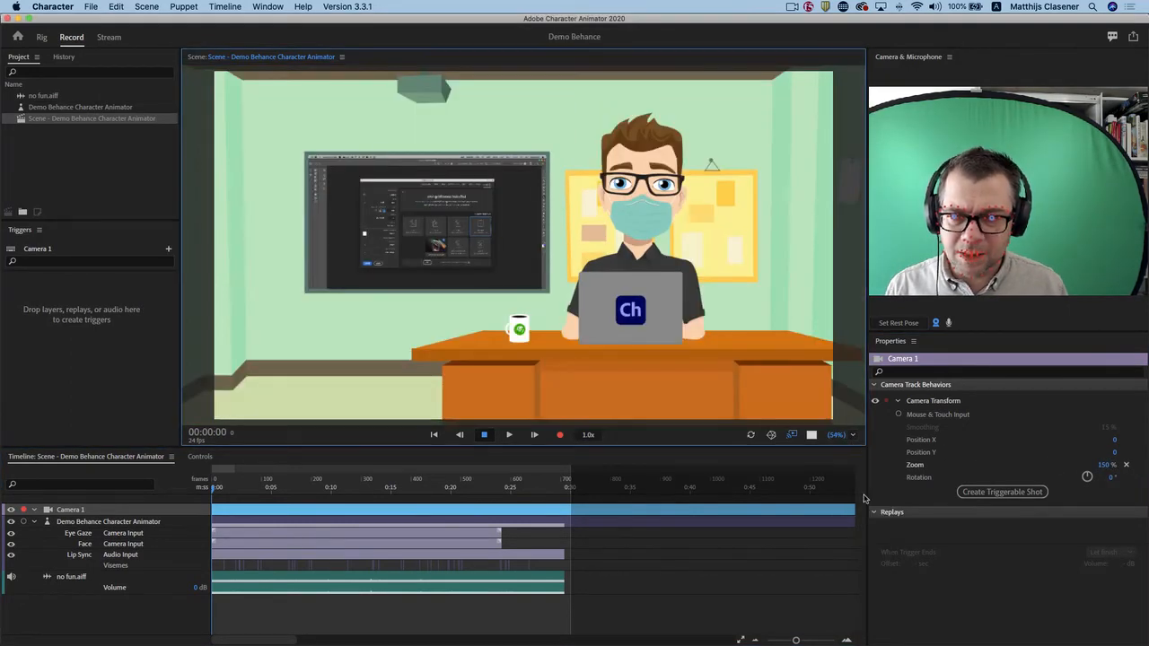
{"action": "left_click_drag", "start_coordinate": [1100, 465], "coordinate": [1144, 465]}
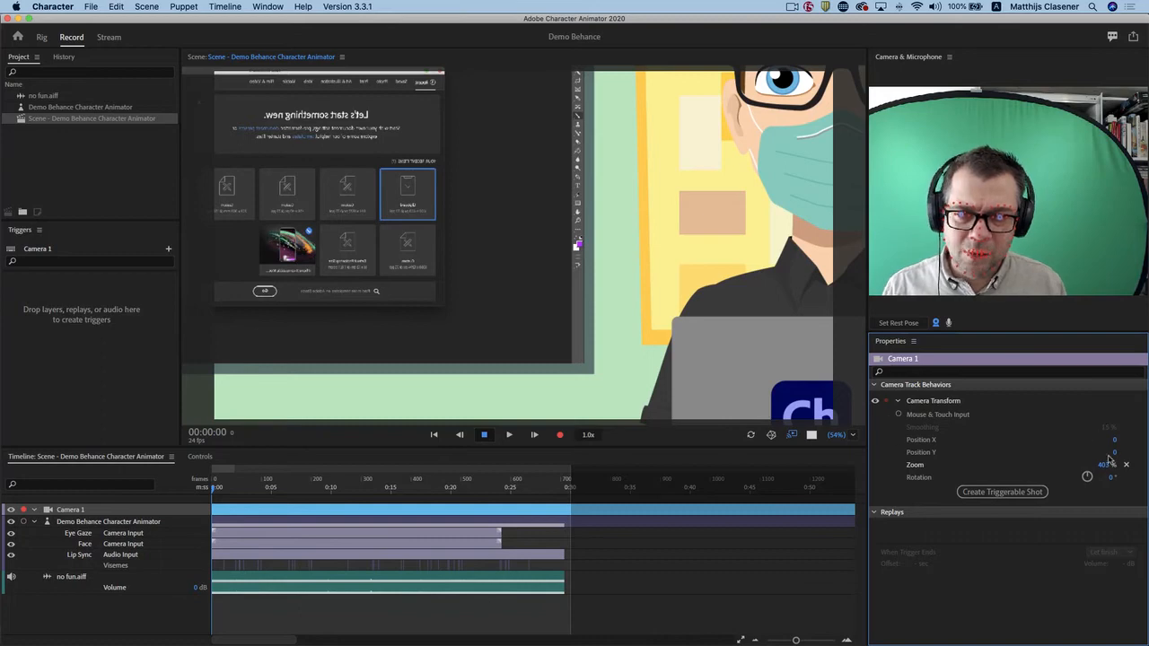
{"action": "left_click_drag", "start_coordinate": [1114, 453], "coordinate": [1022, 454]}
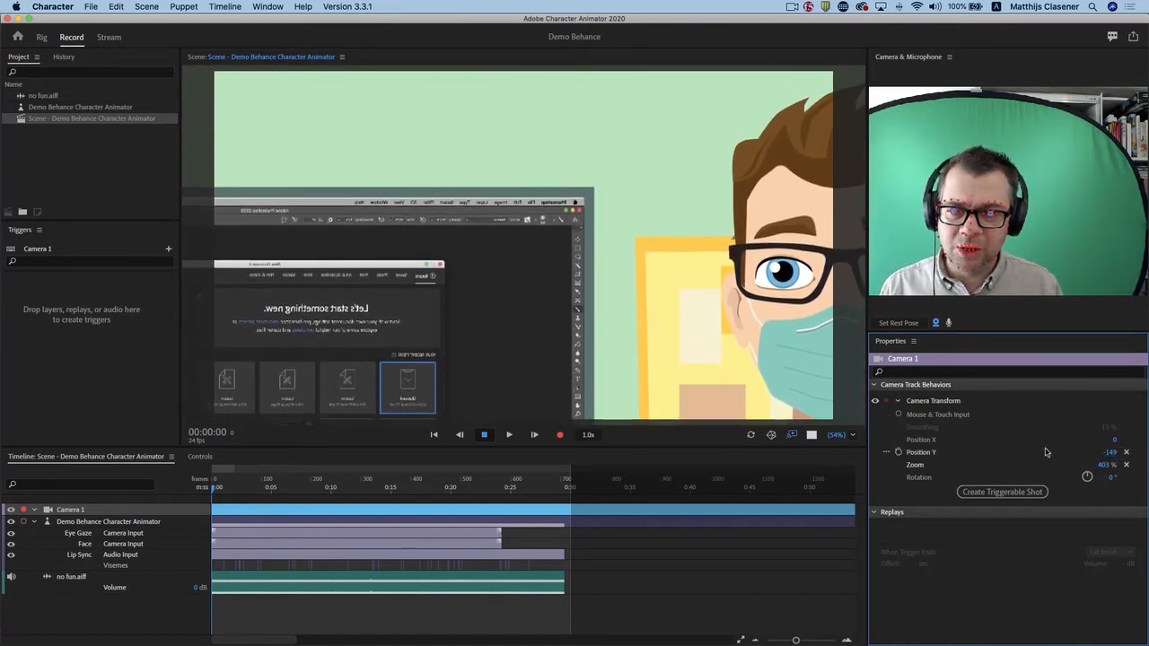
{"action": "left_click_drag", "start_coordinate": [1103, 441], "coordinate": [1126, 453]}
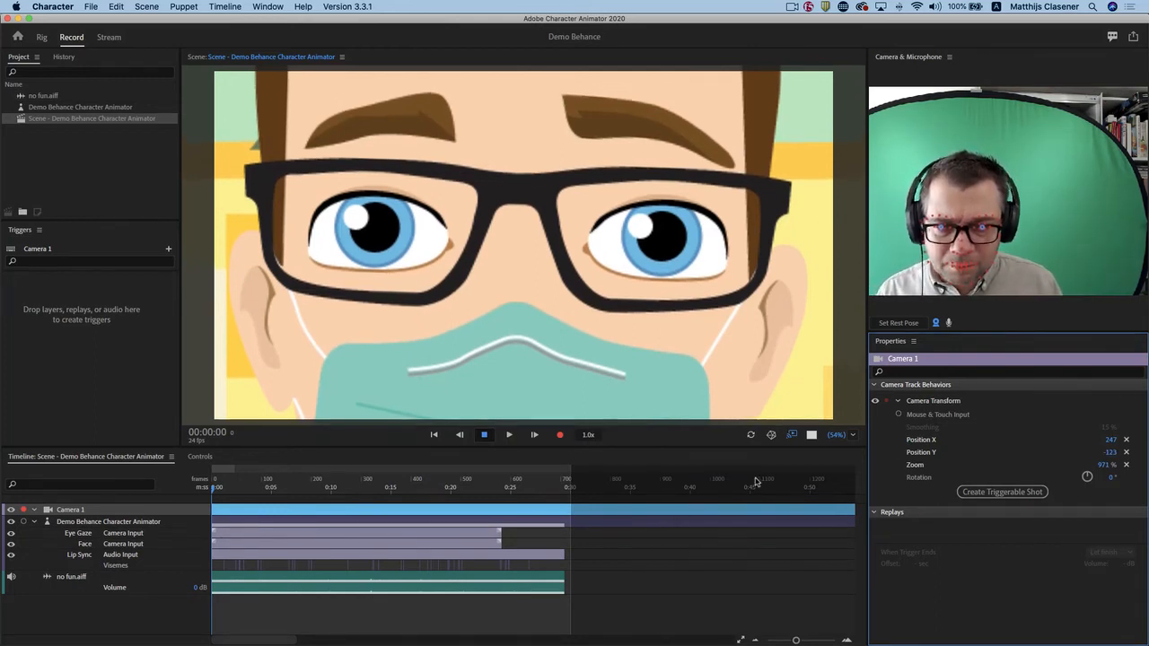
Enable keyframing for the camera's Zoom, Position Y and Position X at the start of the timeline.
{"action": "left_click", "coordinate": [899, 465]}
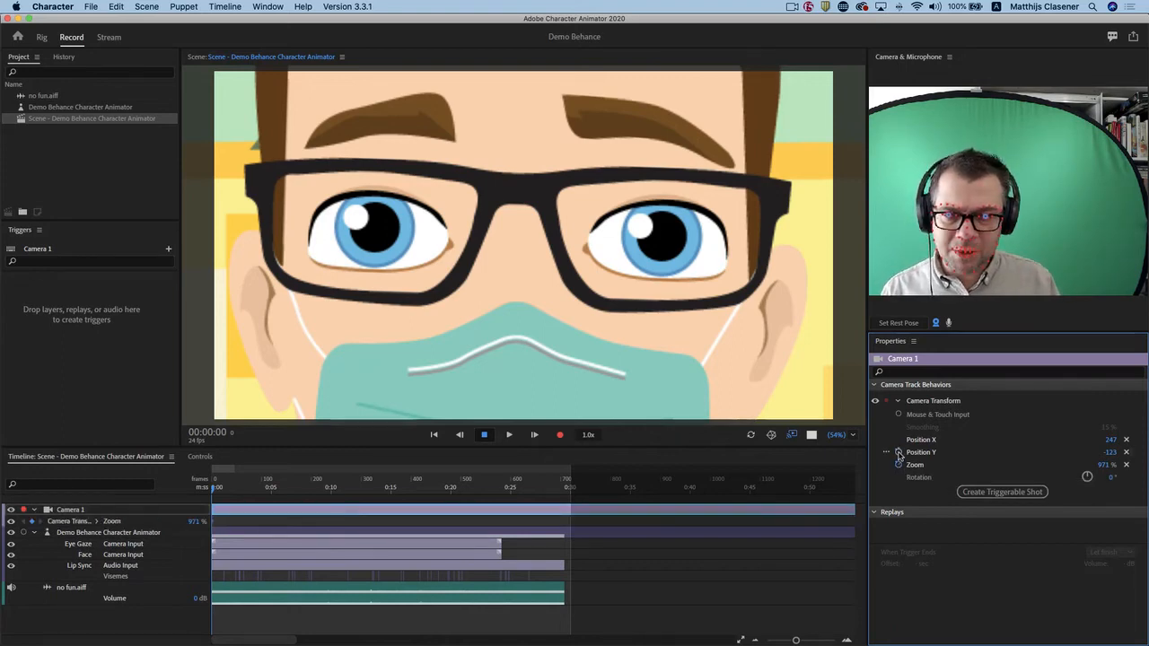
{"action": "left_click", "coordinate": [898, 453]}
{"action": "left_click", "coordinate": [899, 440]}
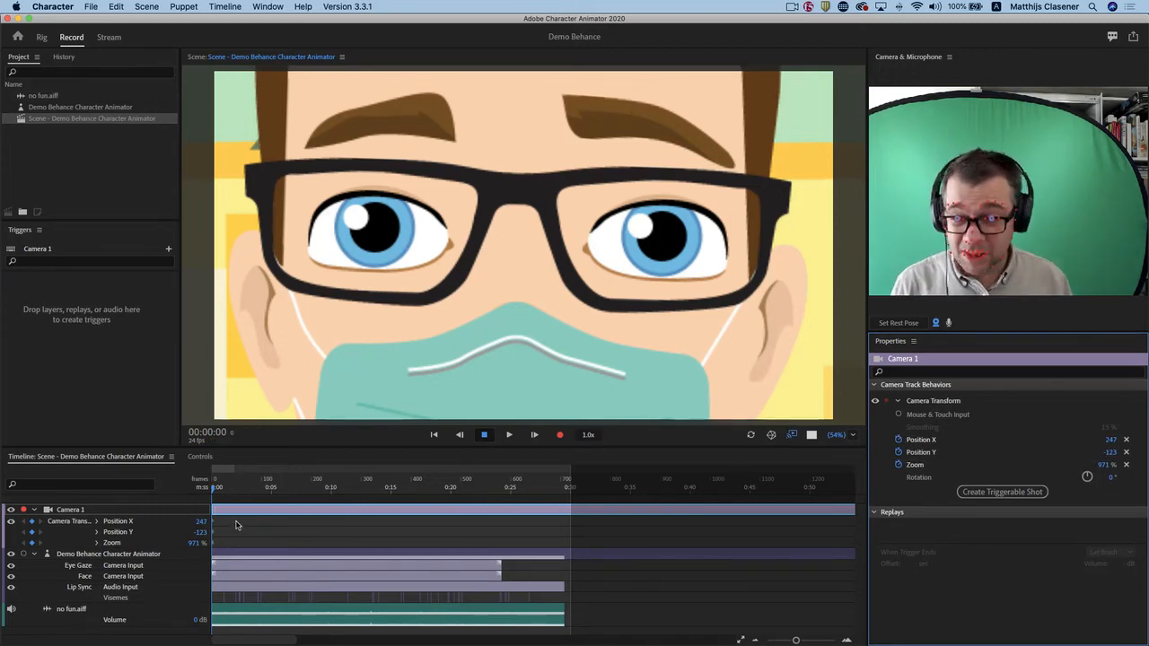
Add camera keyframes at about 10 seconds with Zoom 126%, Position X 105 and Position Y -53.
{"action": "left_click_drag", "start_coordinate": [216, 492], "coordinate": [334, 500]}
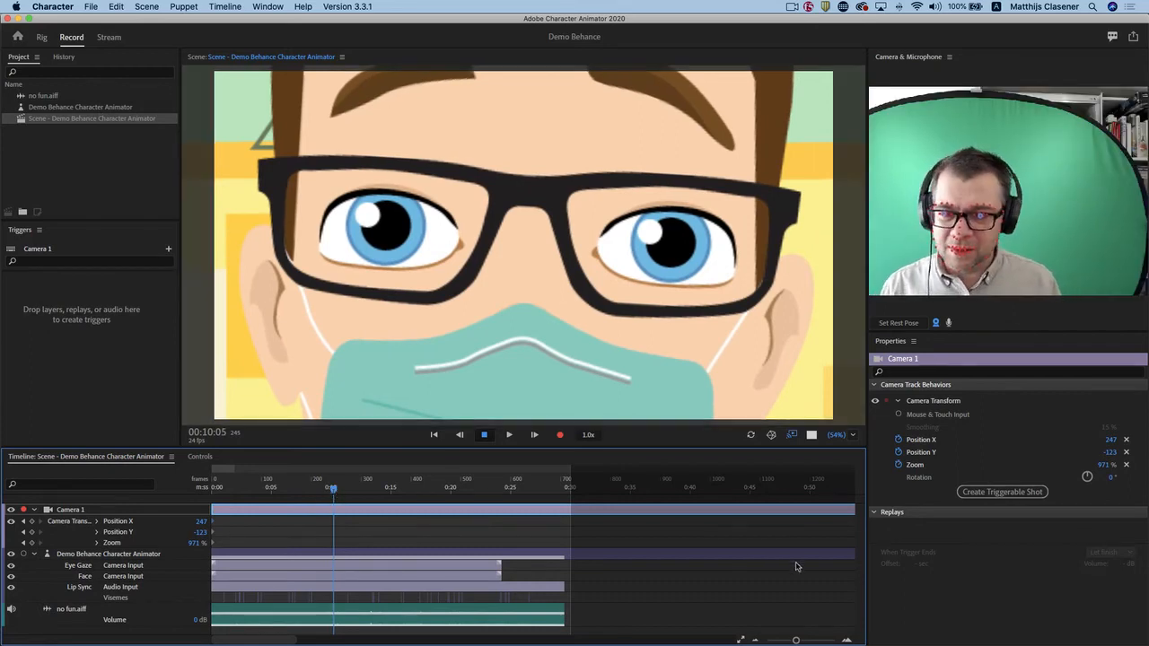
{"action": "left_click_drag", "start_coordinate": [1102, 462], "coordinate": [625, 498]}
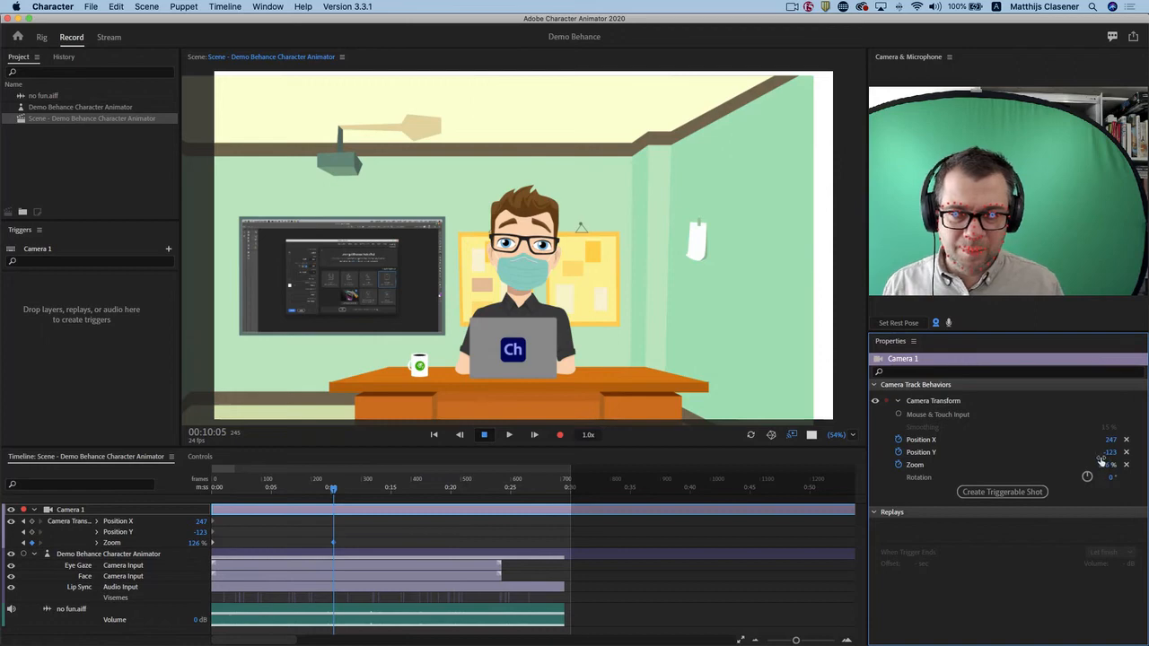
{"action": "left_click_drag", "start_coordinate": [1107, 456], "coordinate": [1023, 437]}
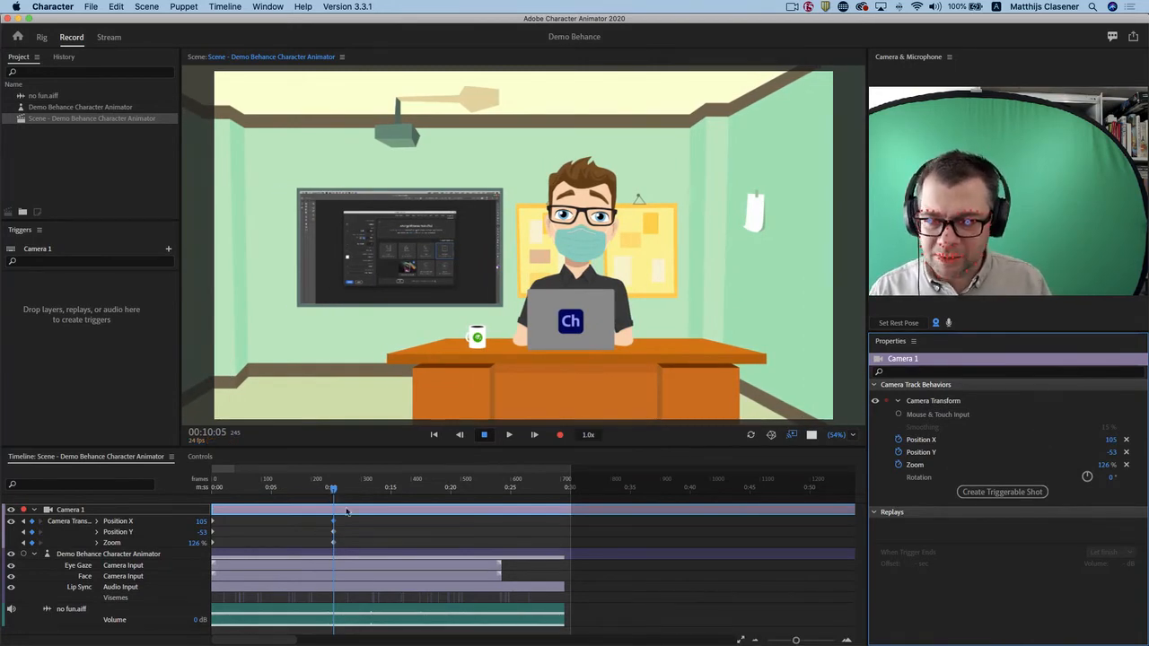
Play back the camera zoom-out from the start of the timeline, stopping at about 15 seconds.
{"action": "left_click_drag", "start_coordinate": [334, 490], "coordinate": [191, 502]}
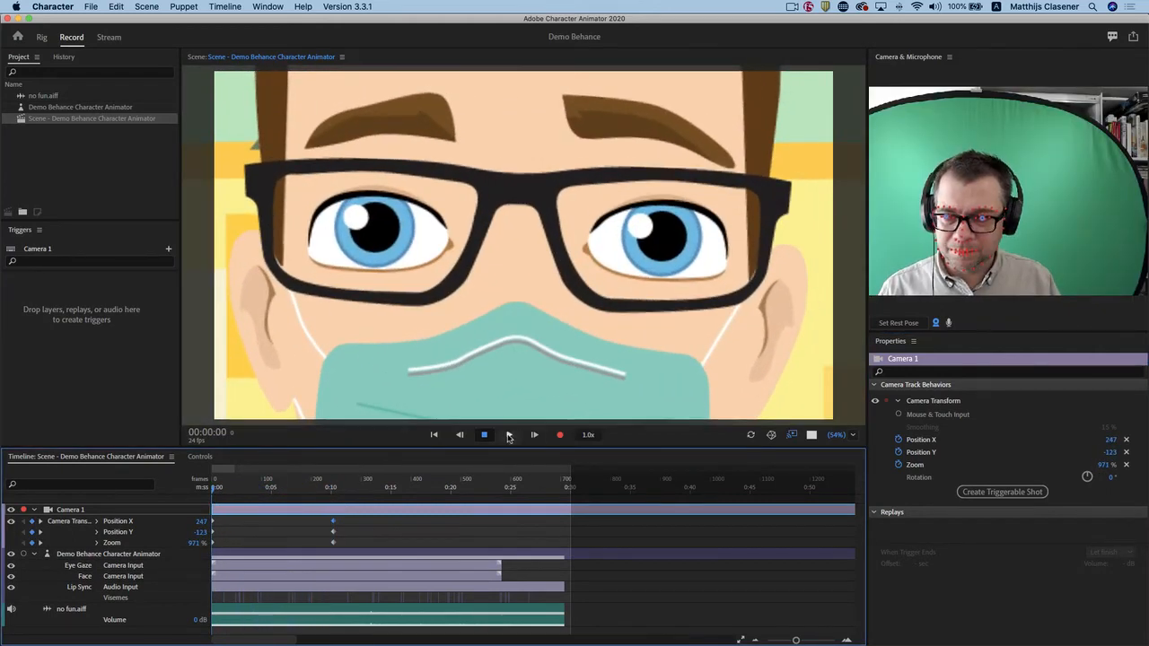
{"action": "left_click", "coordinate": [509, 435]}
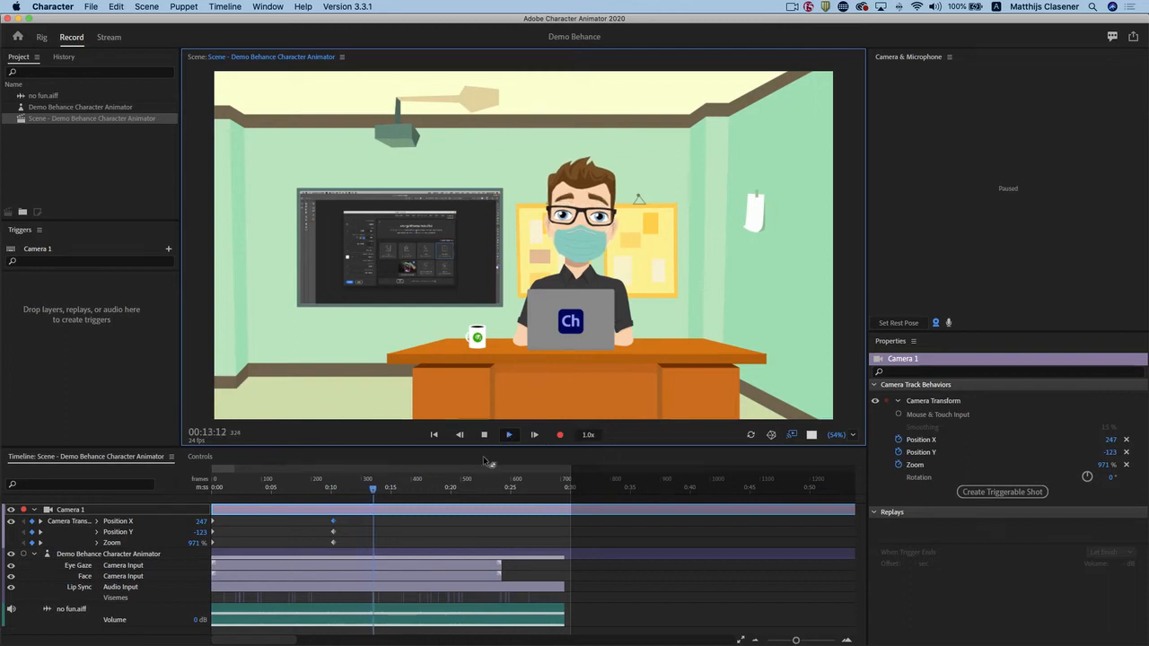
{"action": "left_click", "coordinate": [482, 436]}
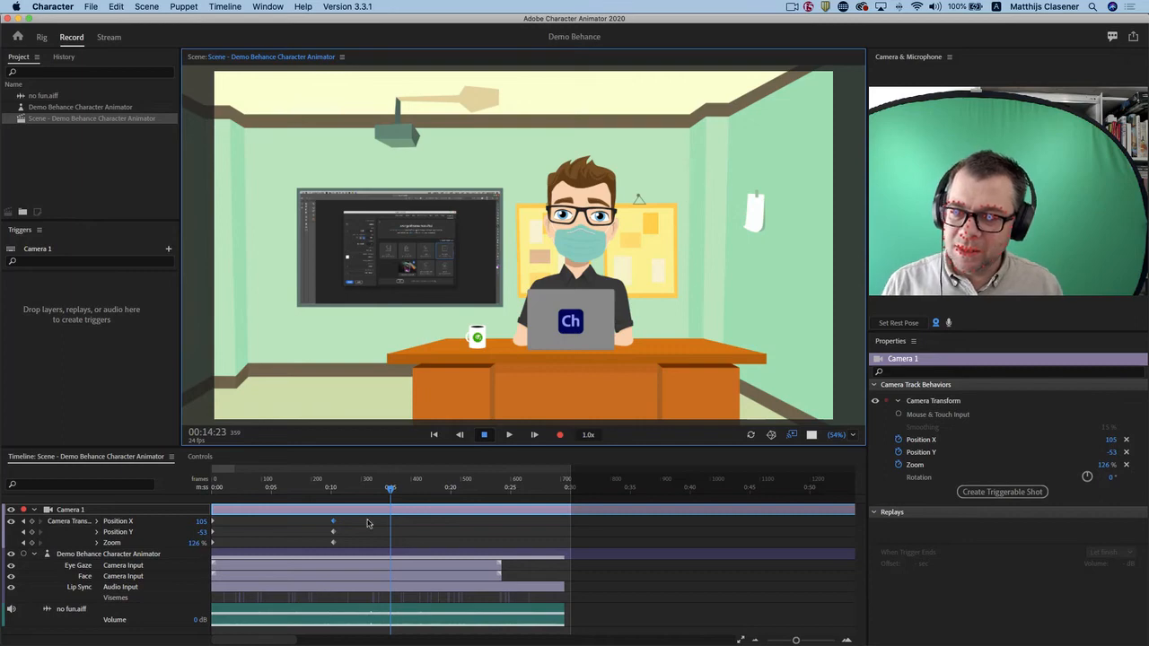
Shift all camera keyframes so the zoom-out runs from about 5 to 15 seconds, and play the scene from the start to check it.
{"action": "left_click_drag", "start_coordinate": [354, 519], "coordinate": [274, 543]}
{"action": "left_click_drag", "start_coordinate": [251, 487], "coordinate": [199, 485]}
{"action": "key", "text": "space"}
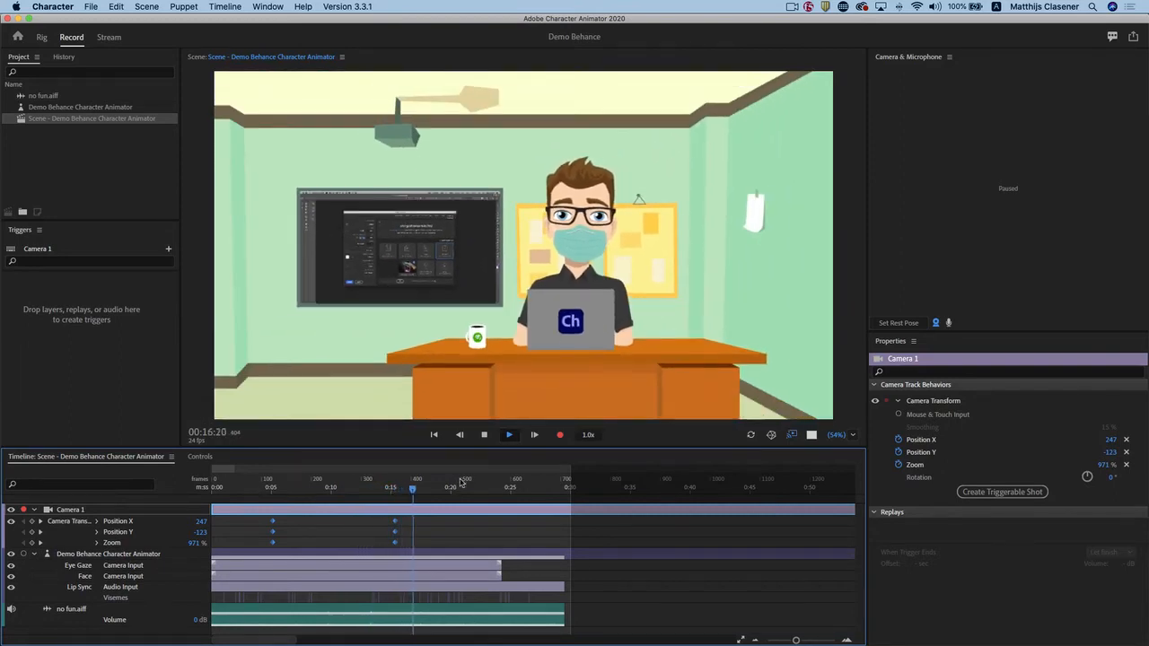
{"action": "left_click", "coordinate": [485, 435]}
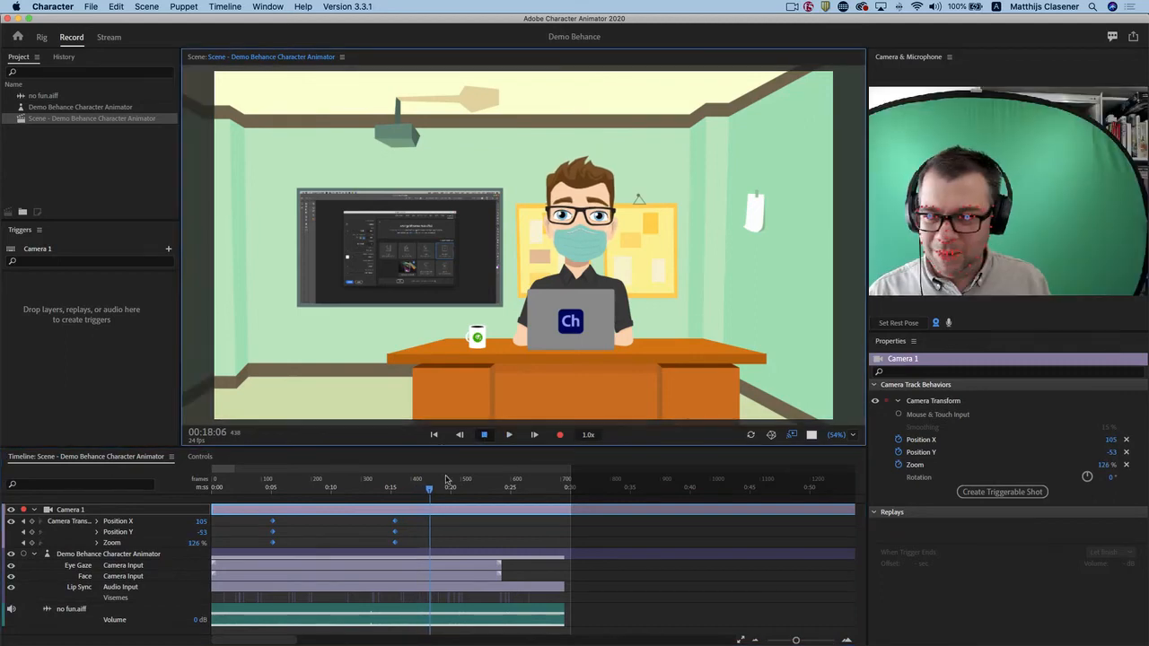
{"action": "mouse_move", "coordinate": [416, 492]}
{"action": "left_mouse_down"}
{"action": "mouse_move", "coordinate": [252, 489]}
{"action": "mouse_move", "coordinate": [426, 489]}
{"action": "left_mouse_up"}
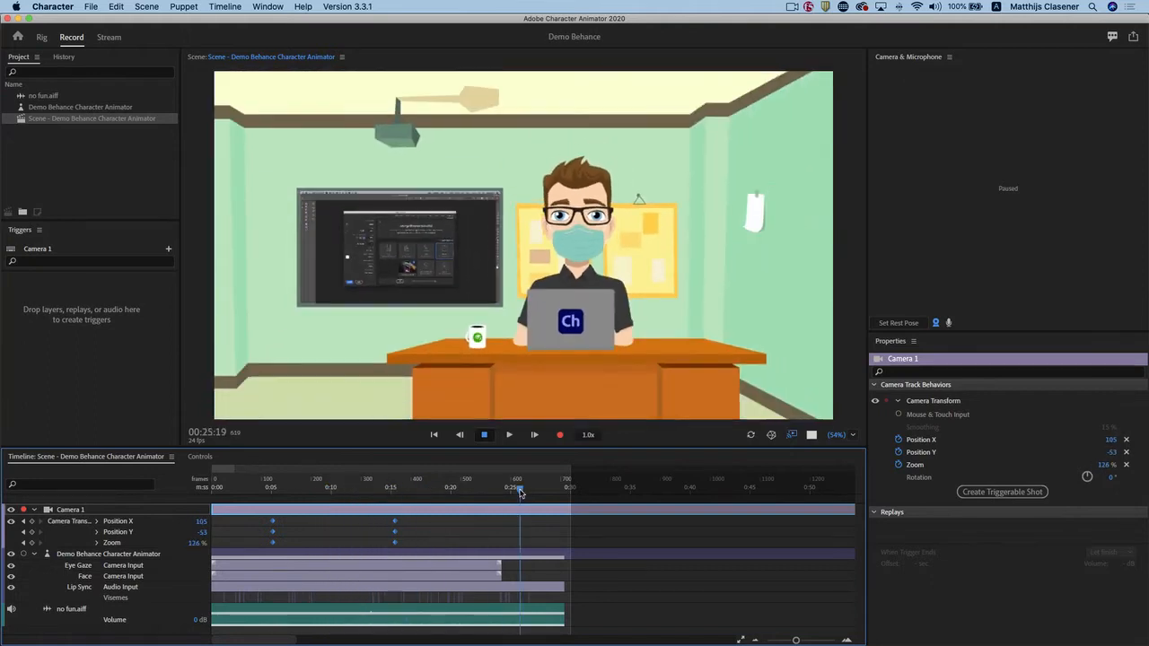
{"action": "left_click_drag", "start_coordinate": [520, 492], "coordinate": [522, 492]}
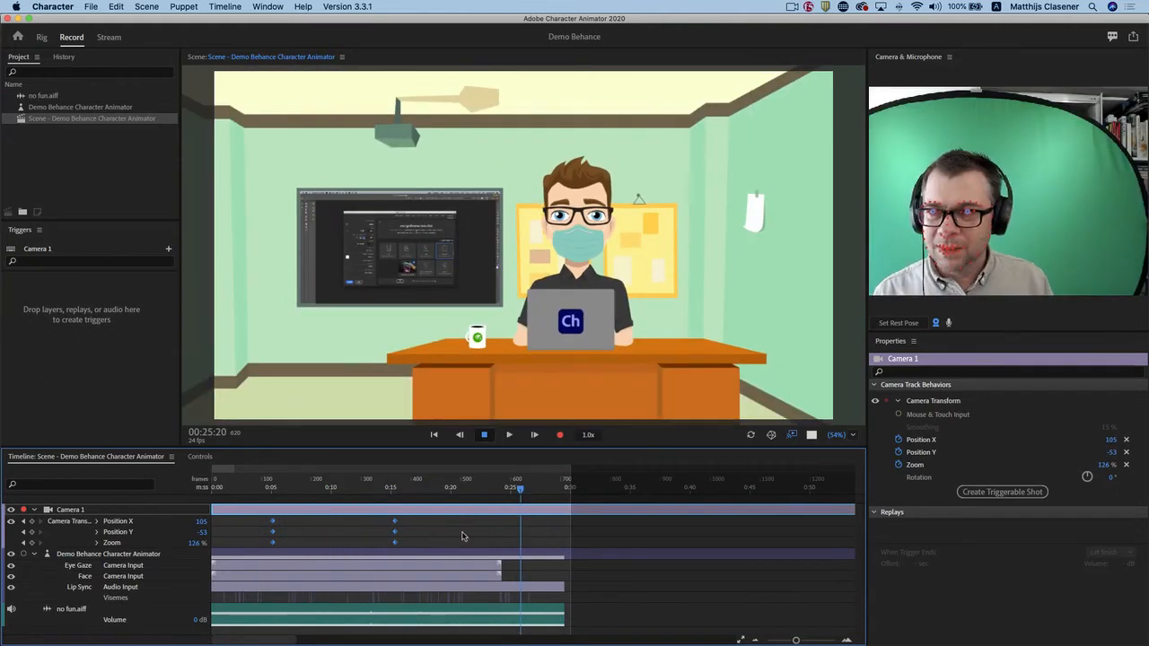
Open the recent Corona Project and display its corona mask scene.
{"action": "left_click", "coordinate": [90, 7]}
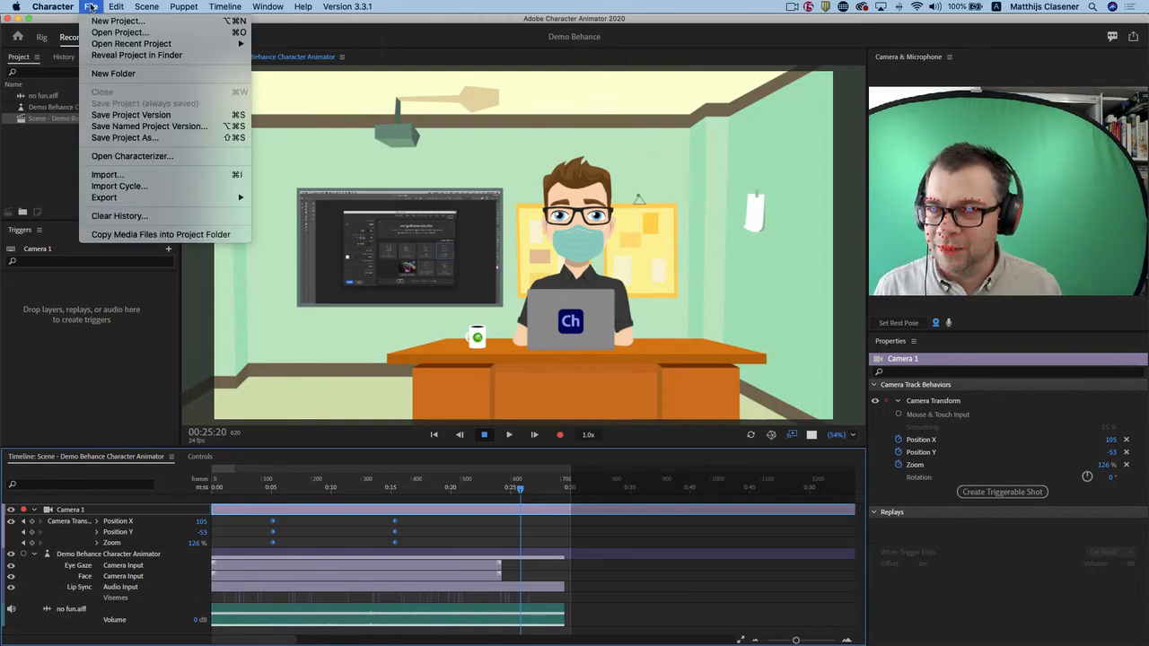
{"action": "mouse_move", "coordinate": [100, 44]}
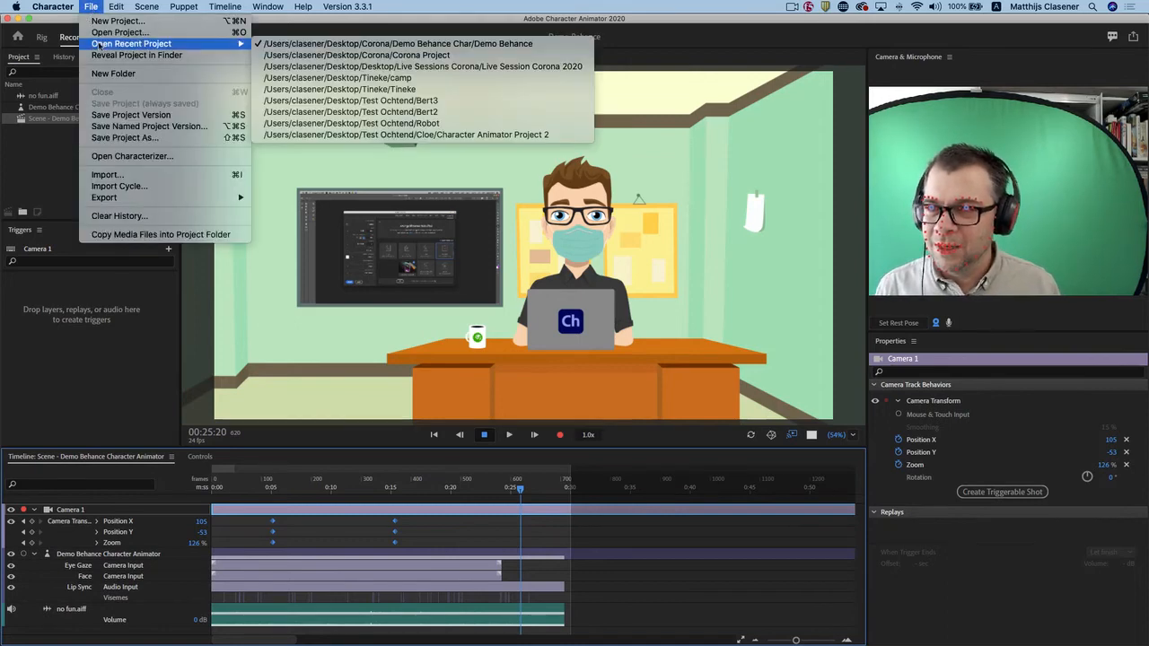
{"action": "left_click", "coordinate": [439, 55]}
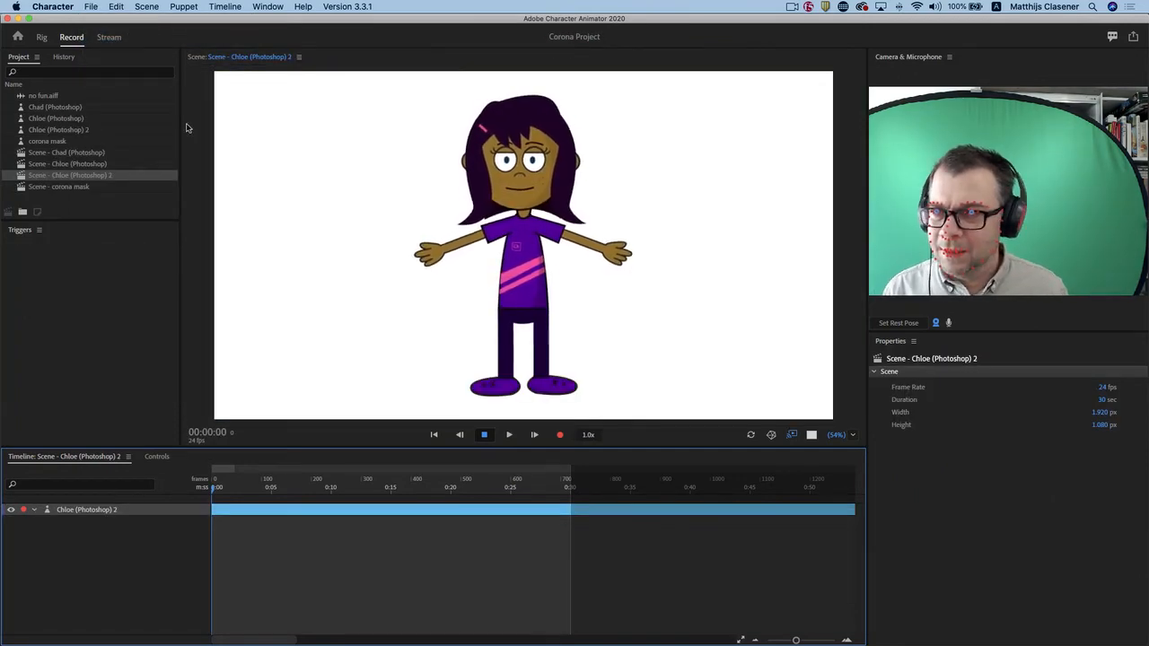
{"action": "double_click", "coordinate": [51, 187]}
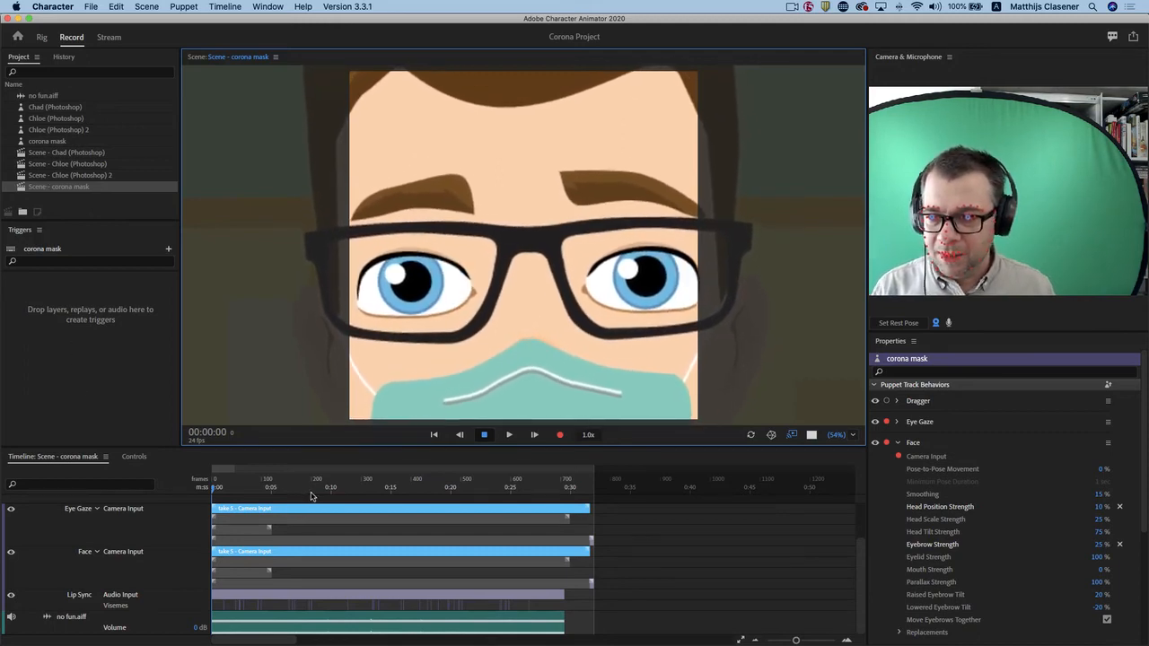
Play back the corona mask scene from the start of its timeline.
{"action": "left_click_drag", "start_coordinate": [215, 489], "coordinate": [171, 488]}
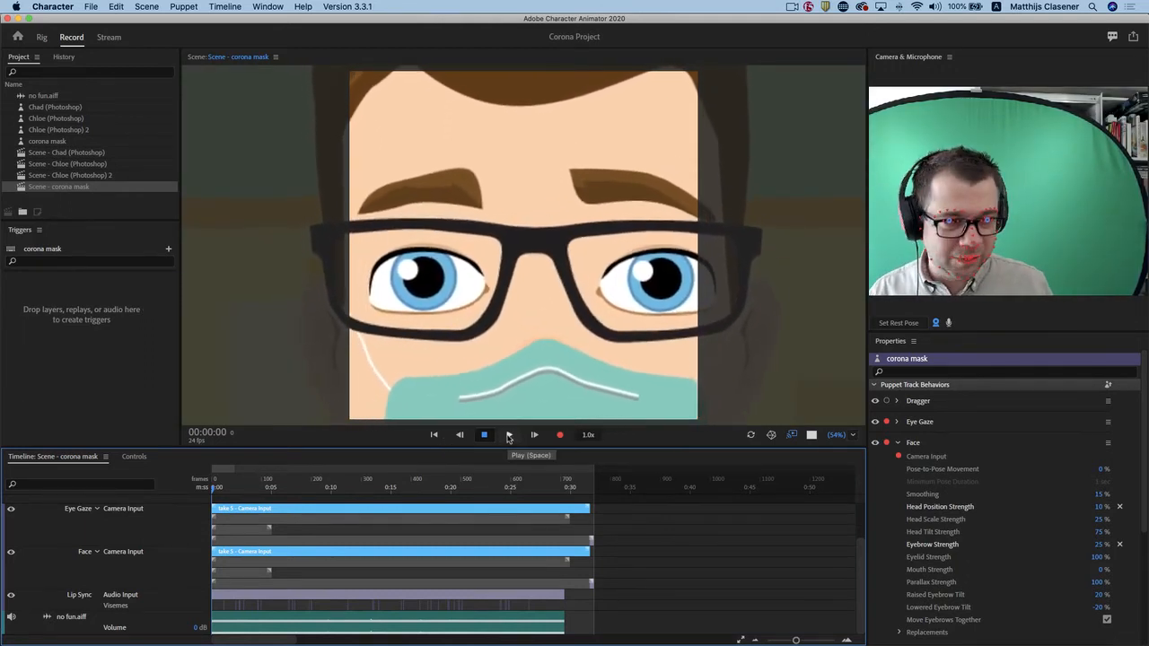
{"action": "left_click", "coordinate": [509, 435]}
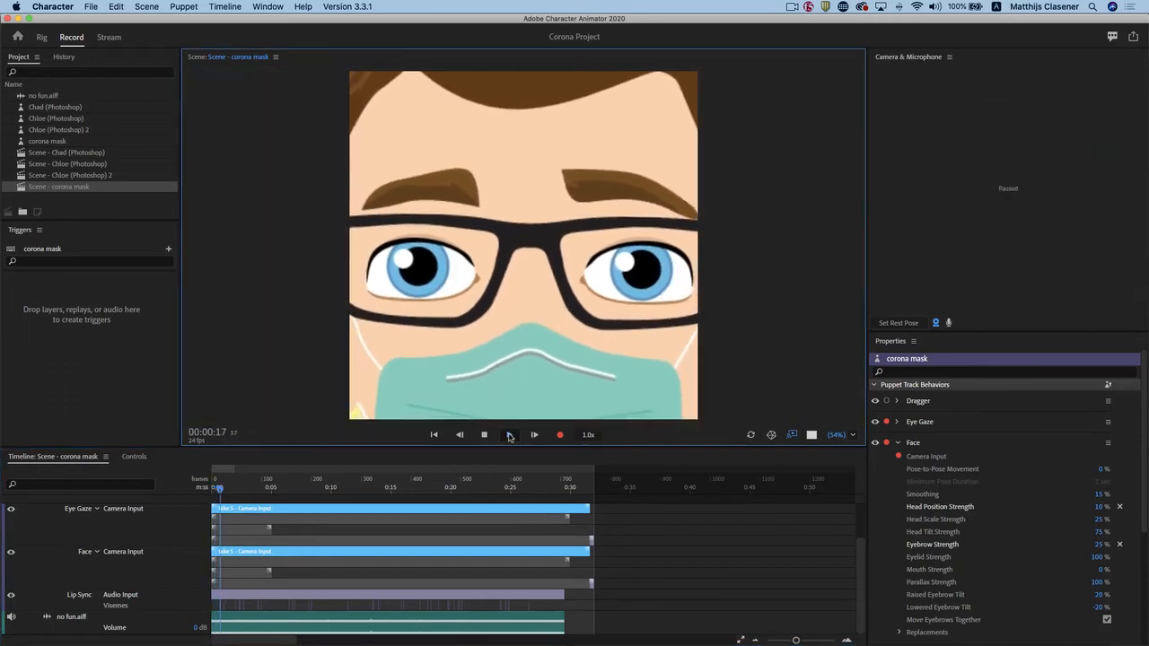
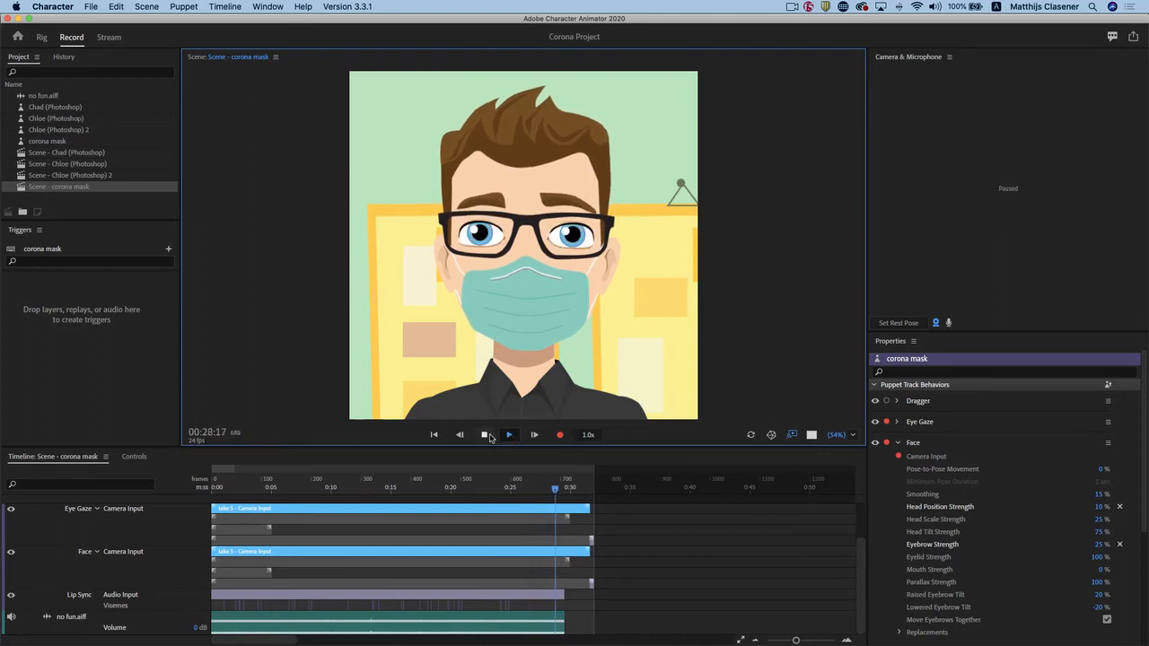
Play the rest of the corona mask scene and move the playhead back to about 28 seconds.
{"action": "left_click", "coordinate": [509, 436]}
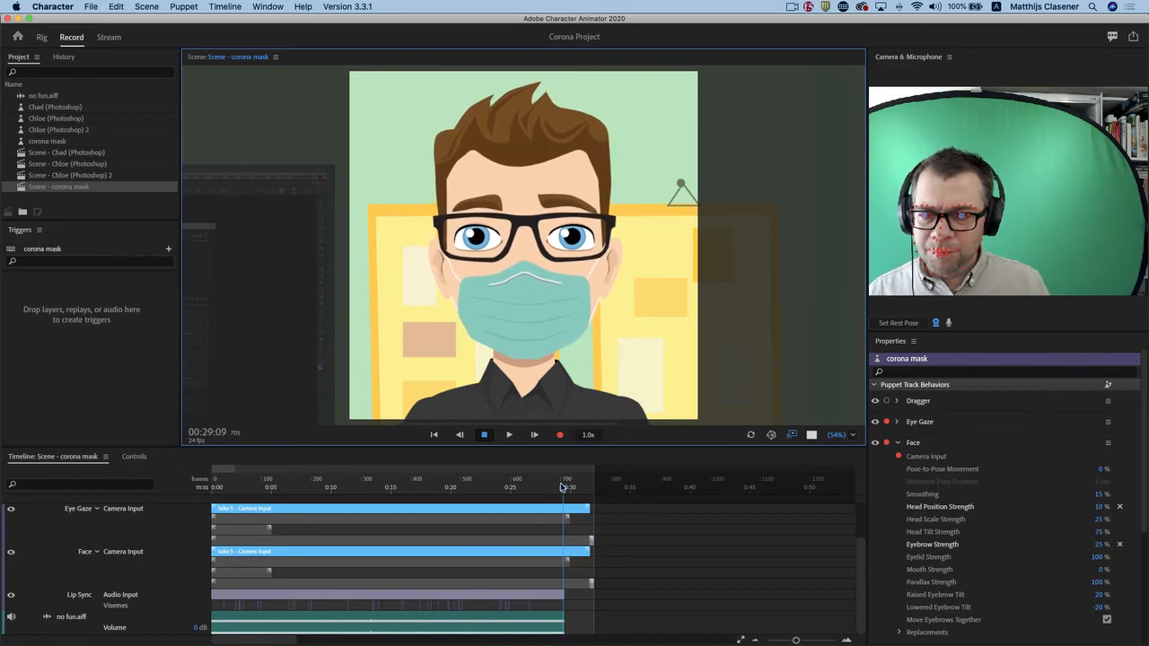
{"action": "left_click_drag", "start_coordinate": [563, 488], "coordinate": [549, 488]}
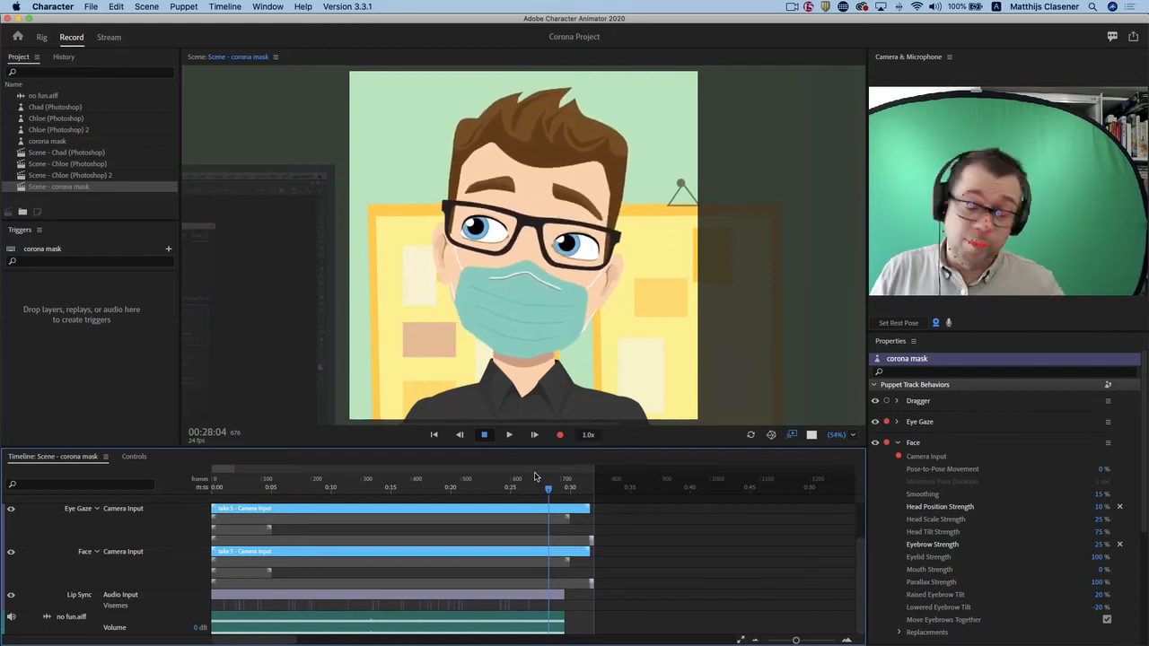
Open the Adobe Dynamic Link export help page, look over its instructions, and close it.
{"action": "left_click", "coordinate": [93, 8]}
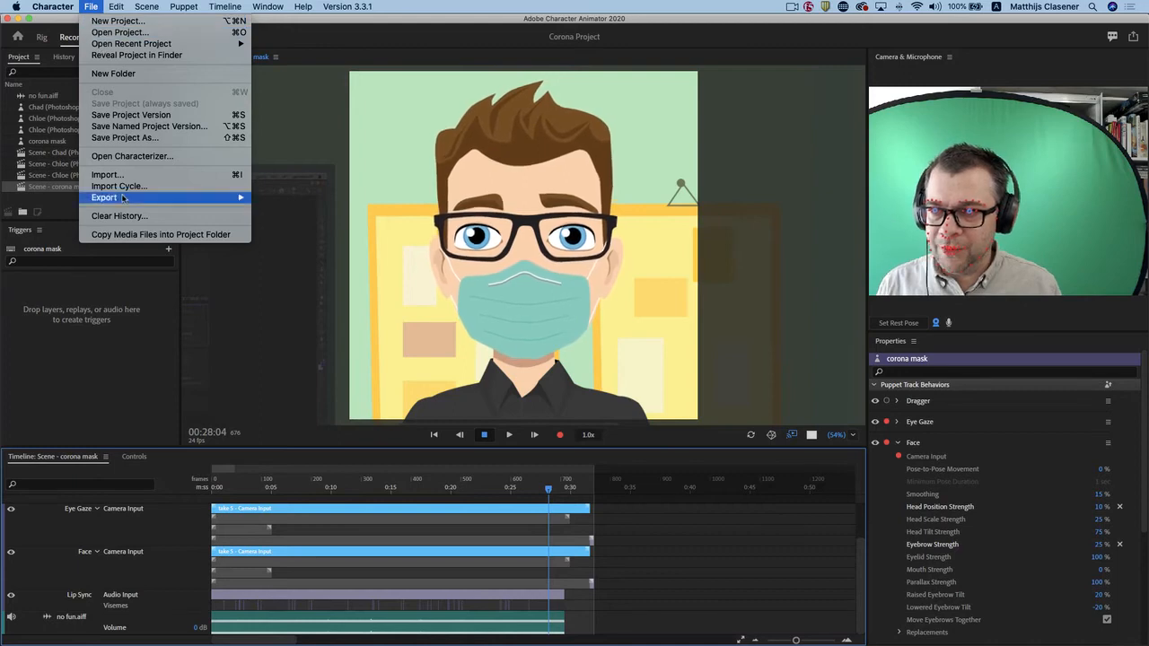
{"action": "mouse_move", "coordinate": [143, 198]}
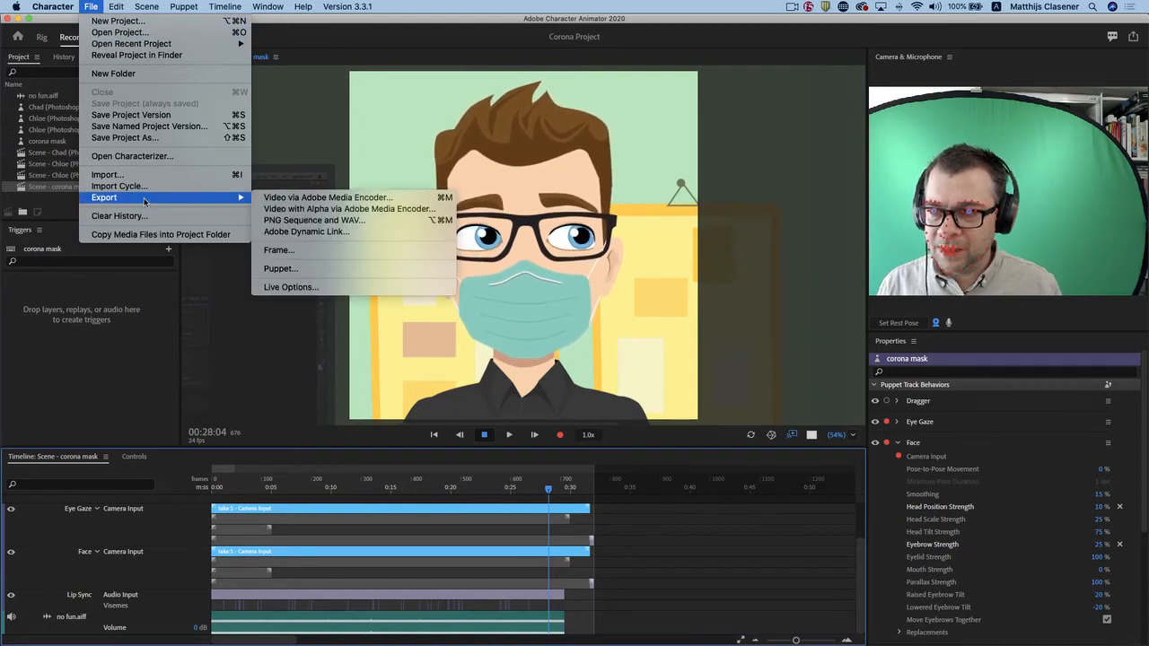
{"action": "left_click", "coordinate": [311, 233]}
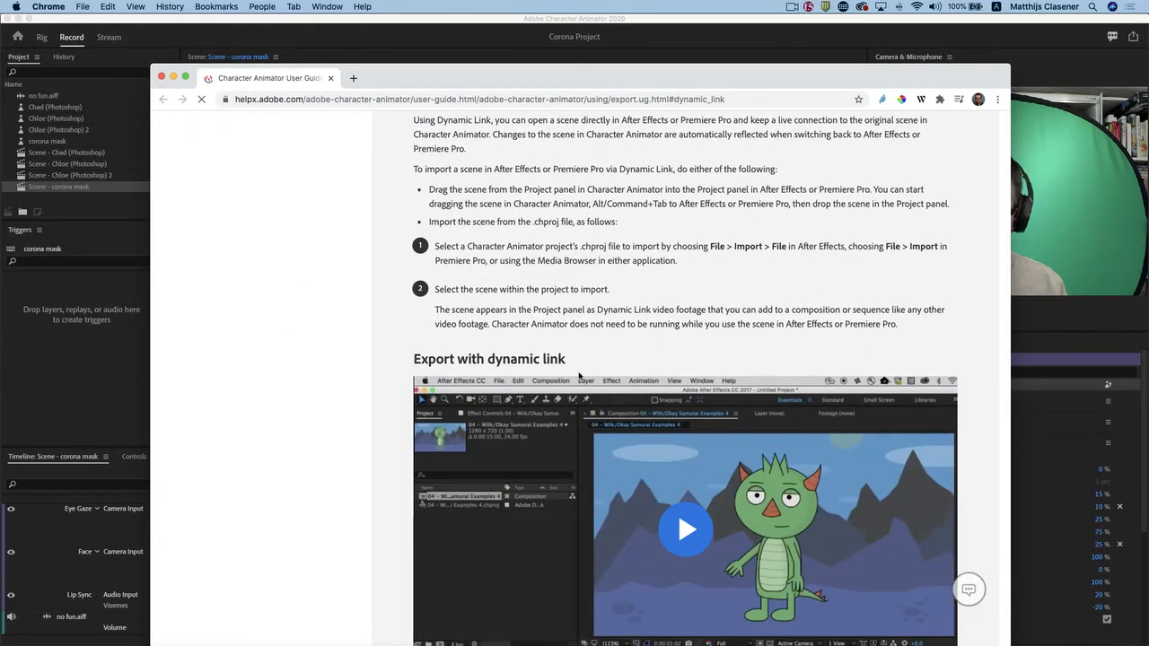
{"action": "scroll", "coordinate": [579, 375], "scroll_direction": "up", "scroll_amount": 5}
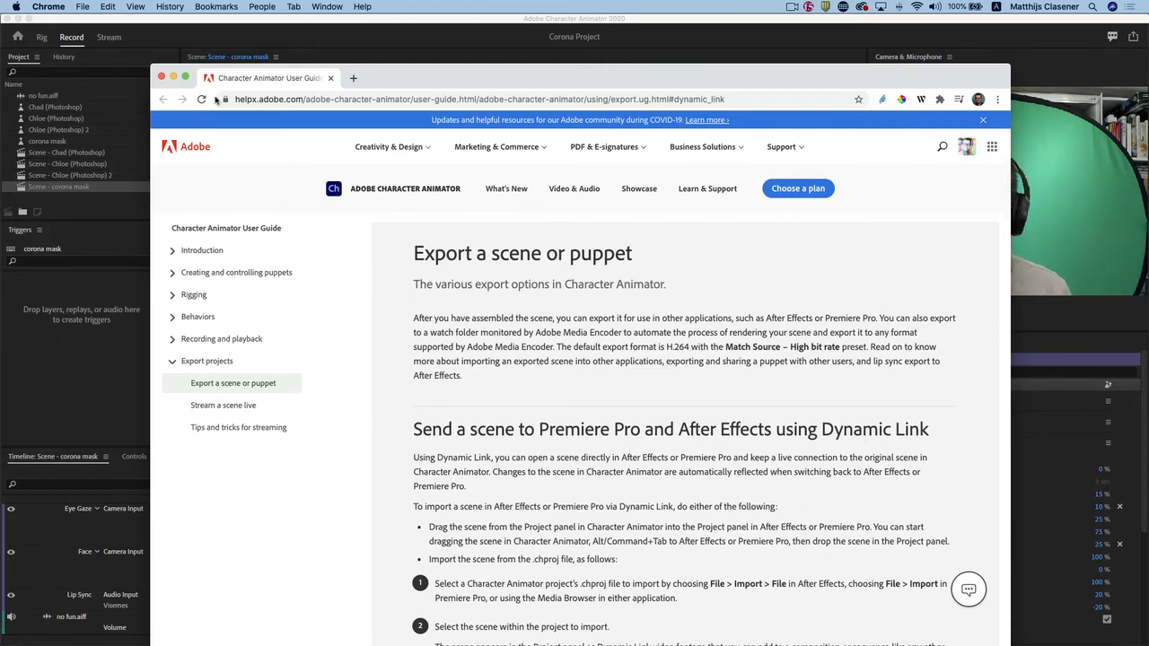
{"action": "left_click", "coordinate": [174, 79]}
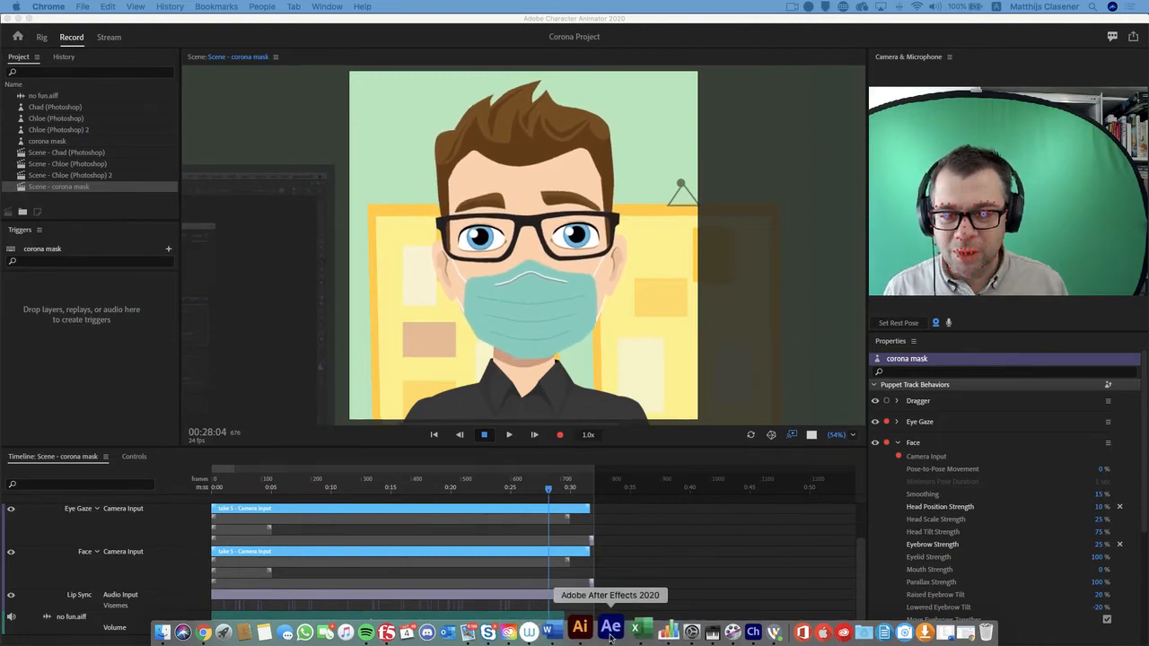
Switch to After Effects and start a new empty project.
{"action": "left_click", "coordinate": [610, 628]}
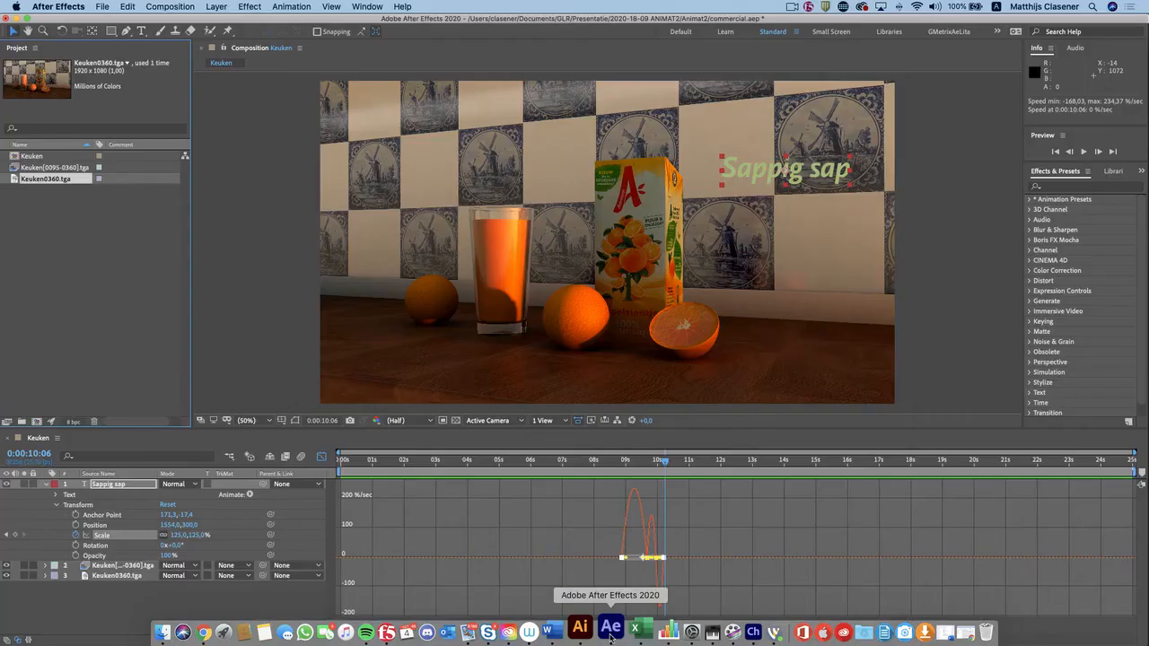
{"action": "left_click", "coordinate": [105, 6]}
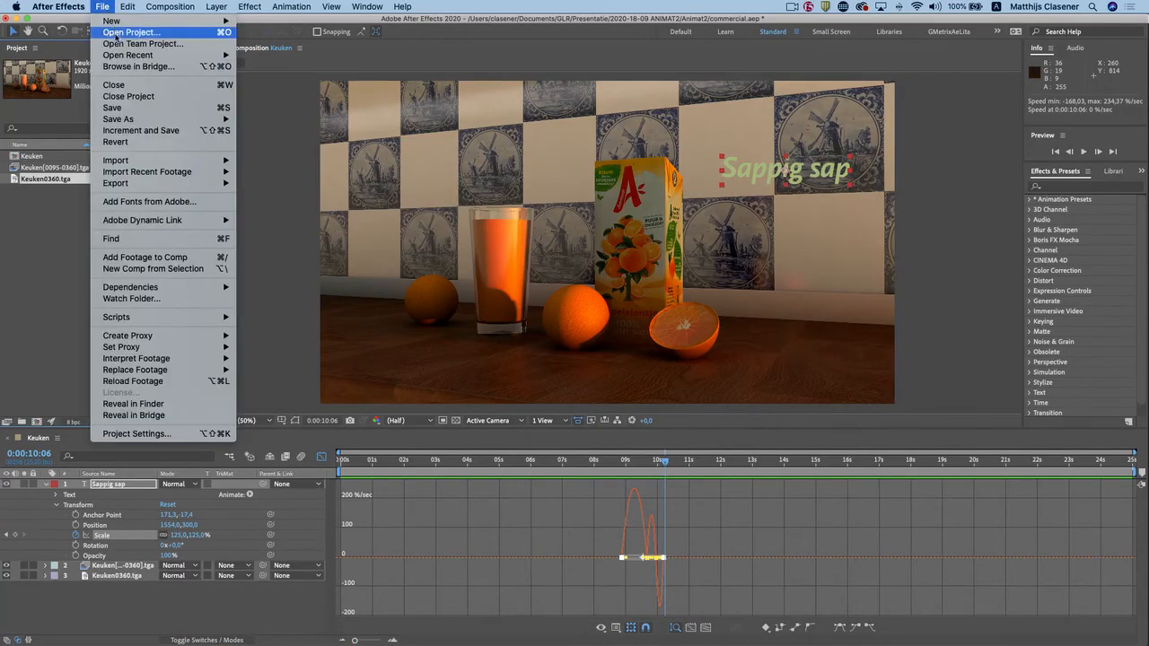
{"action": "mouse_move", "coordinate": [124, 55]}
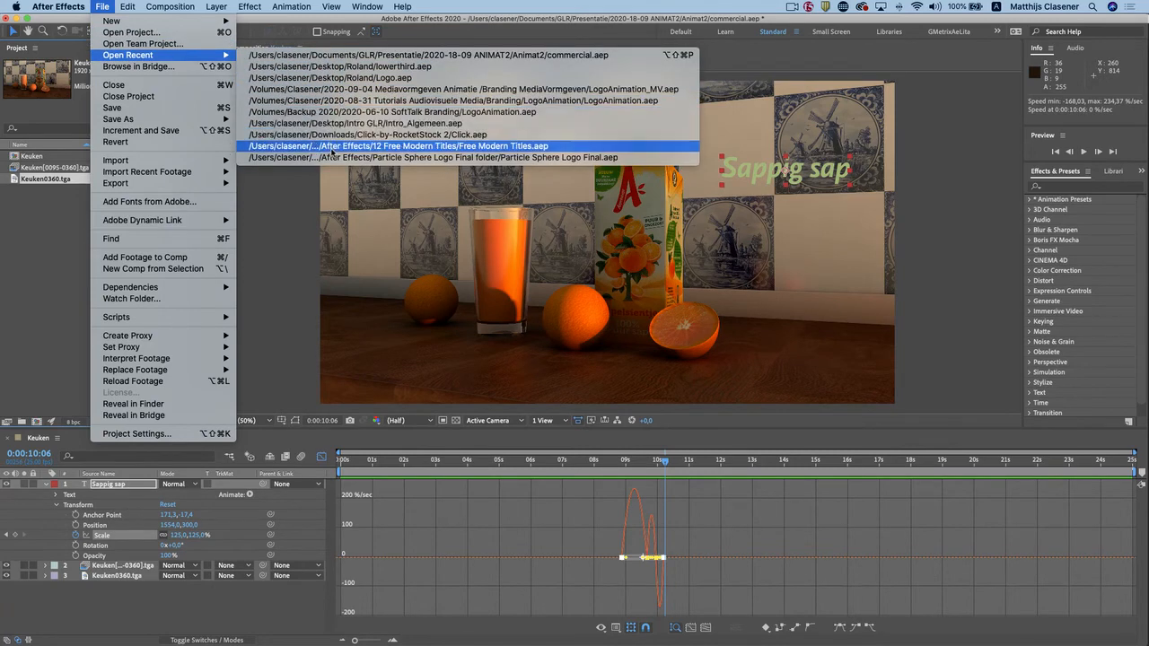
{"action": "mouse_move", "coordinate": [220, 21]}
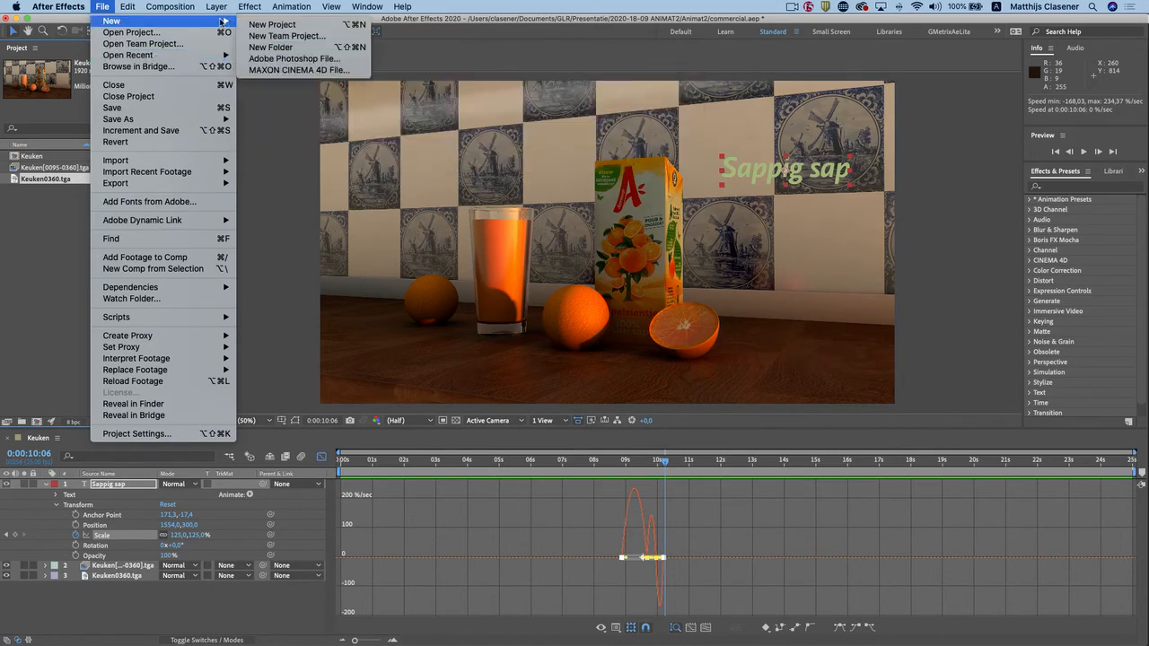
{"action": "left_click", "coordinate": [296, 26]}
{"action": "left_click", "coordinate": [636, 351]}
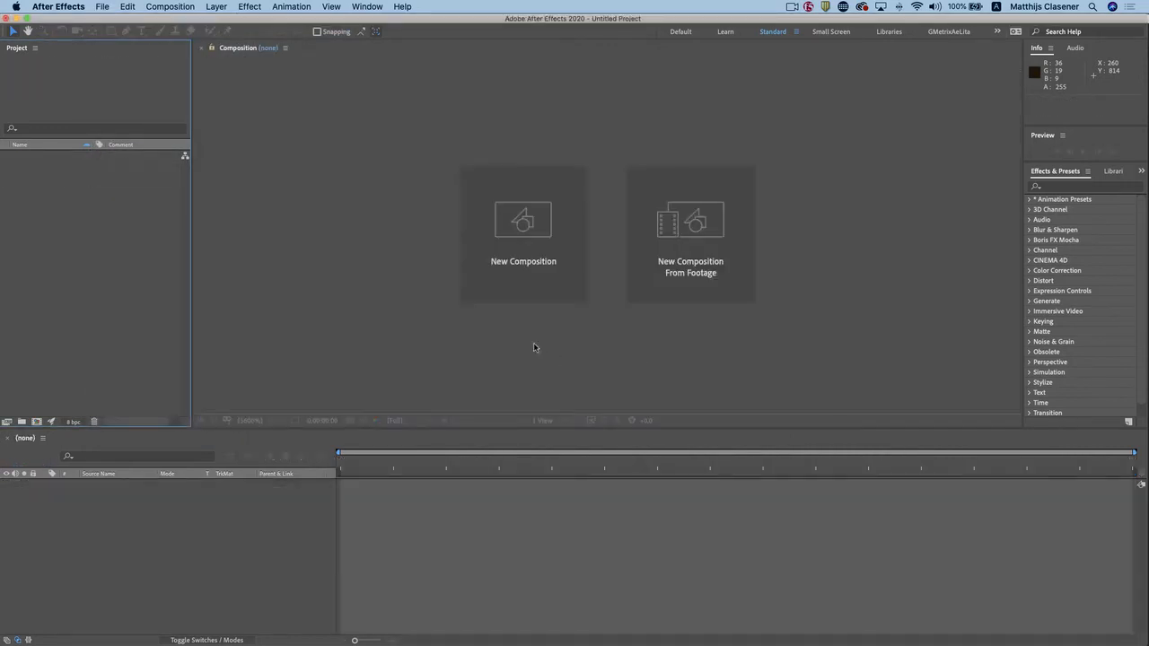
Create a new composition with a width of 108 px and a frame rate of 30 fps.
{"action": "left_click", "coordinate": [538, 241]}
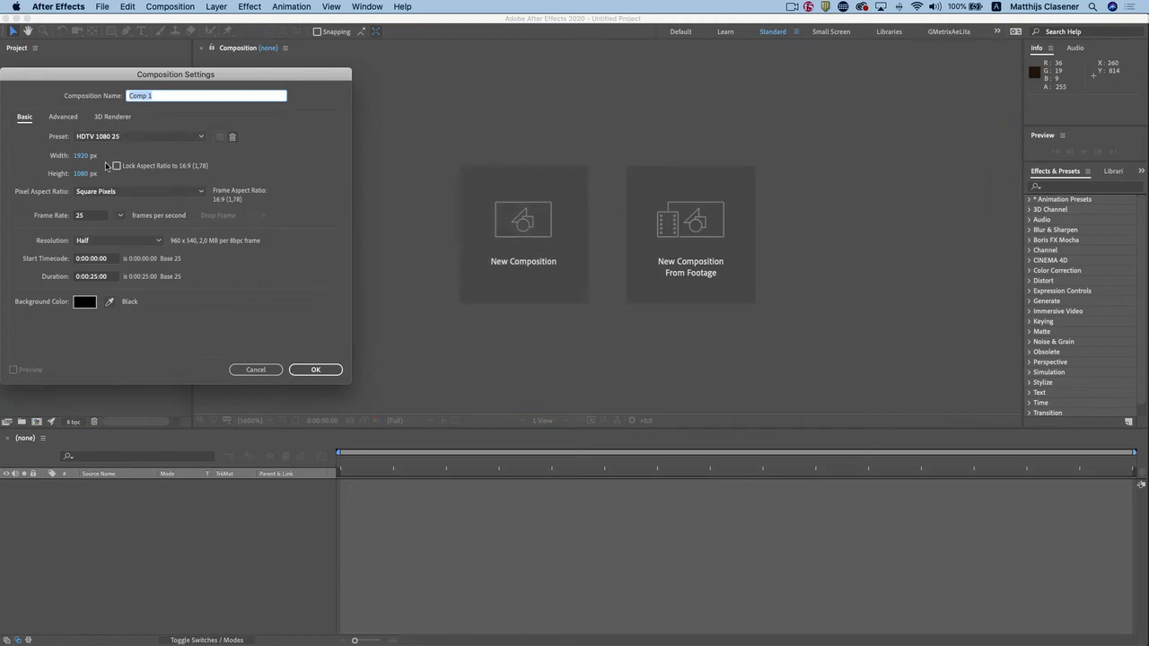
{"action": "left_click", "coordinate": [81, 155]}
{"action": "type", "text": "108"}
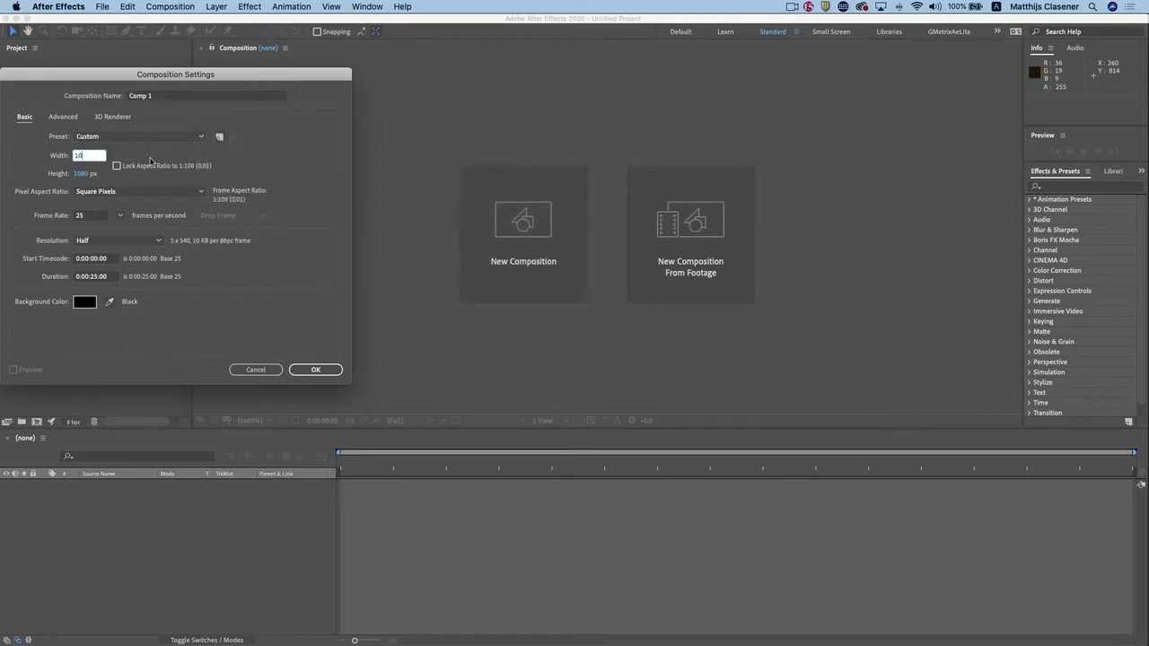
{"action": "left_click", "coordinate": [322, 162]}
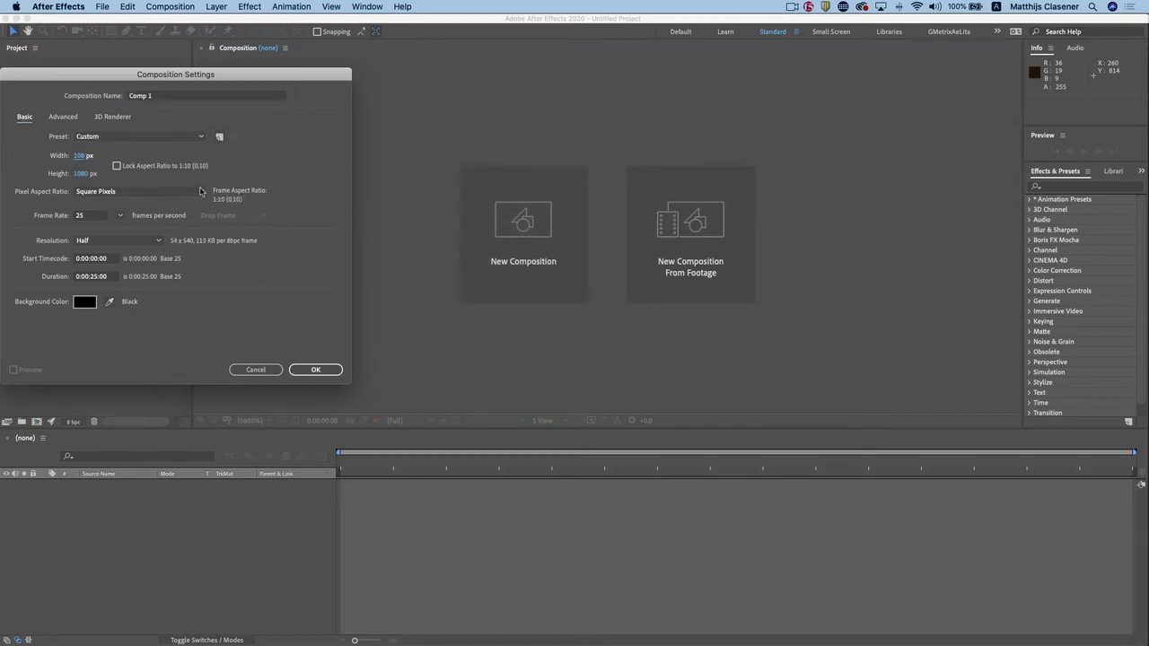
{"action": "left_click_drag", "start_coordinate": [91, 217], "coordinate": [1, 213]}
{"action": "type", "text": "30"}
{"action": "left_click", "coordinate": [240, 332]}
{"action": "left_click", "coordinate": [315, 370]}
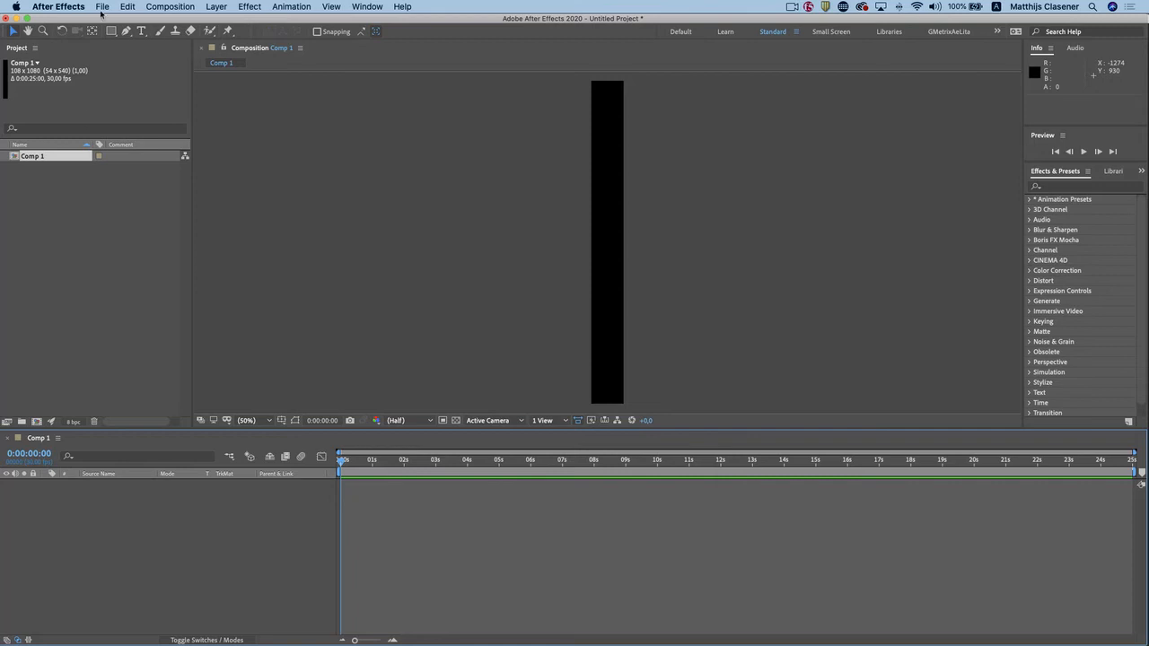
Set the composition's width to 1080 px in its settings.
{"action": "left_click", "coordinate": [169, 6]}
{"action": "left_click", "coordinate": [178, 40]}
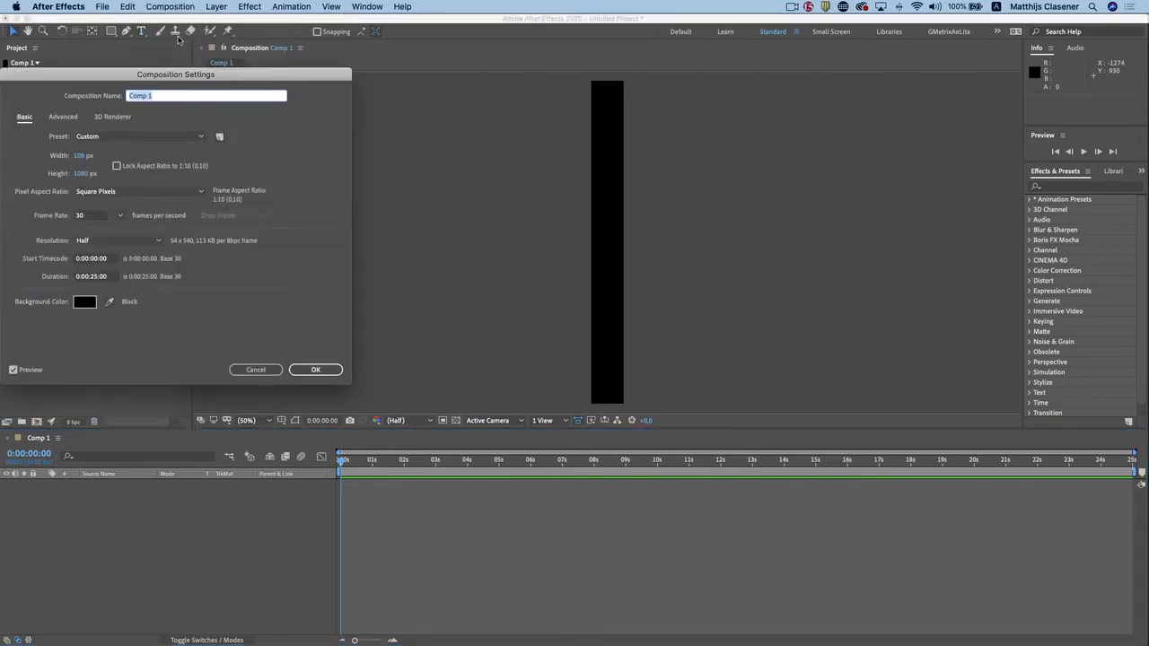
{"action": "left_click", "coordinate": [82, 155]}
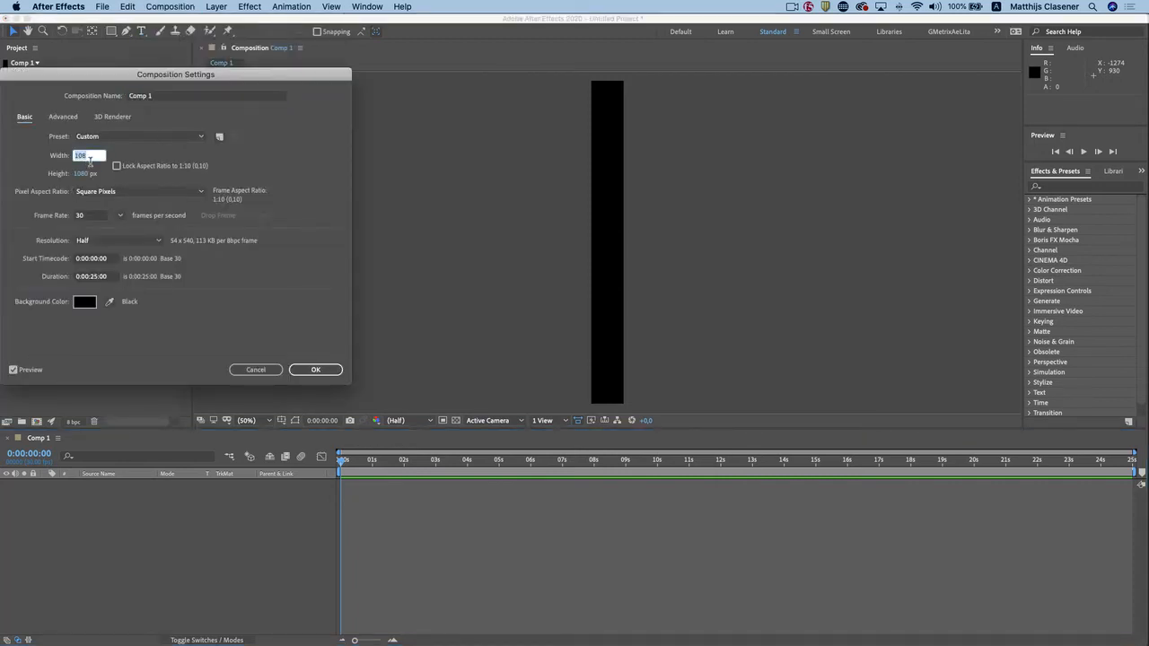
{"action": "type", "text": "1080"}
{"action": "left_click", "coordinate": [323, 370]}
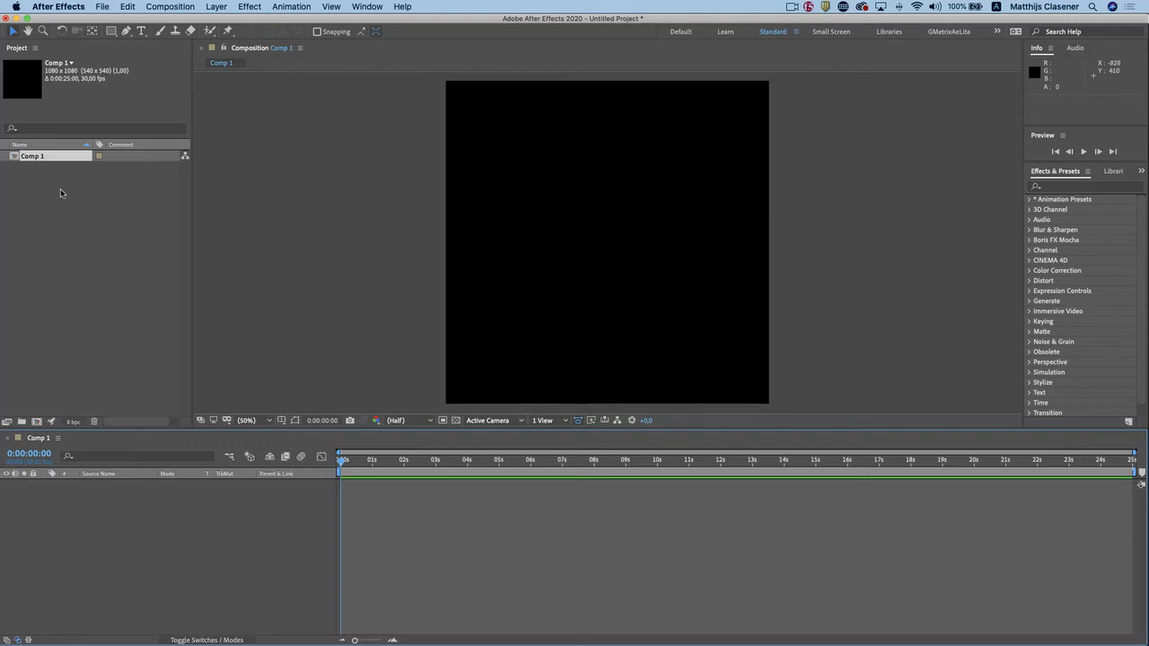
Import Scene - Demo Behance Character Animator from Demo Behance.chproj in the Demo Behance folder.
{"action": "left_click", "coordinate": [103, 6]}
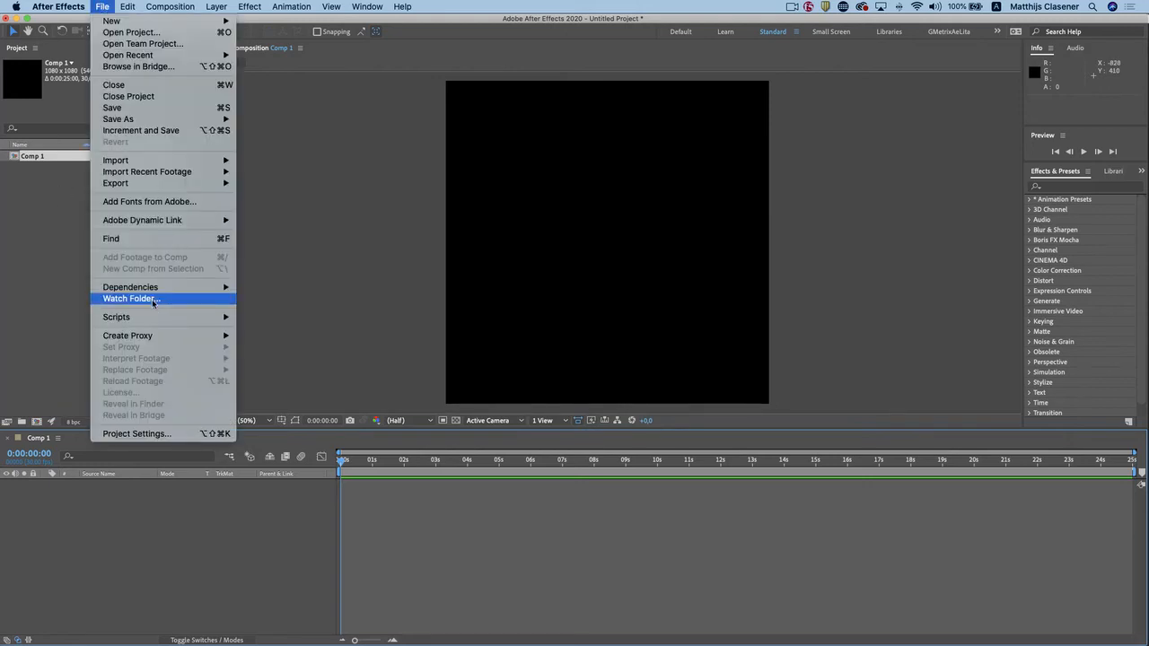
{"action": "mouse_move", "coordinate": [168, 162]}
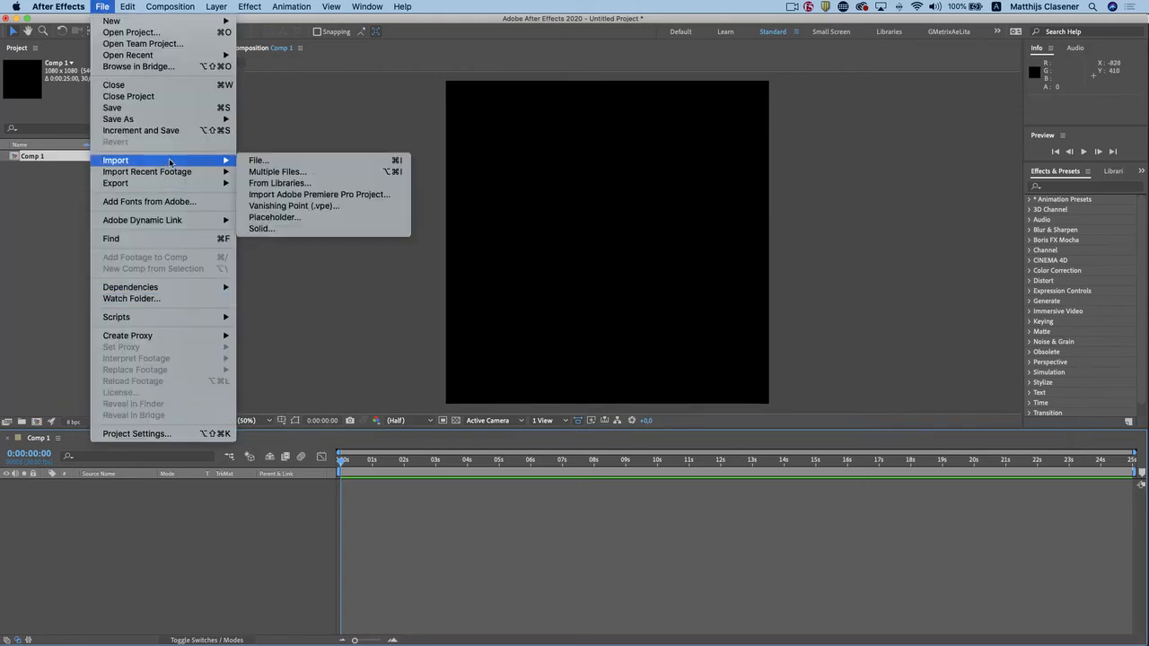
{"action": "left_click", "coordinate": [285, 161]}
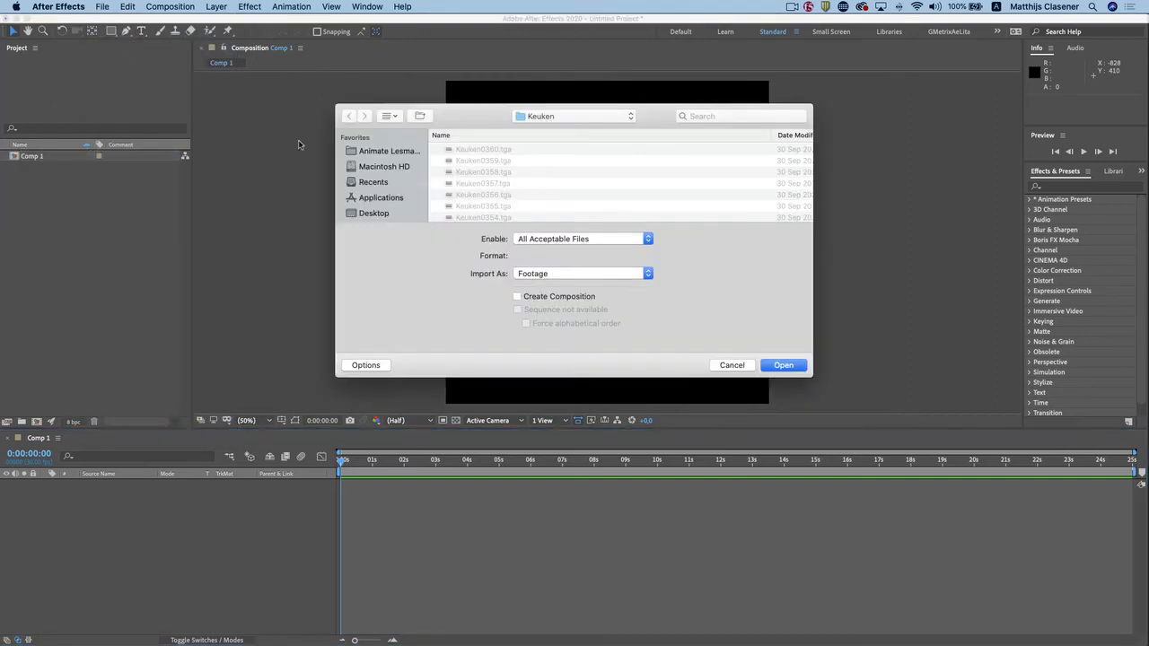
{"action": "left_click", "coordinate": [592, 116]}
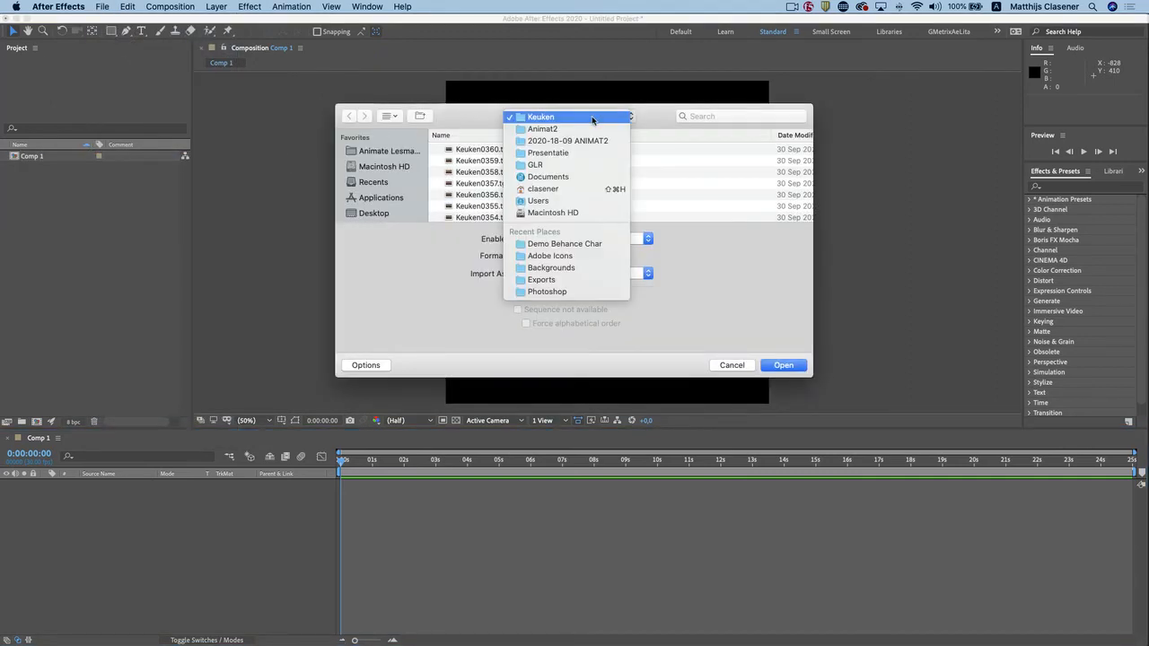
{"action": "left_click", "coordinate": [585, 245]}
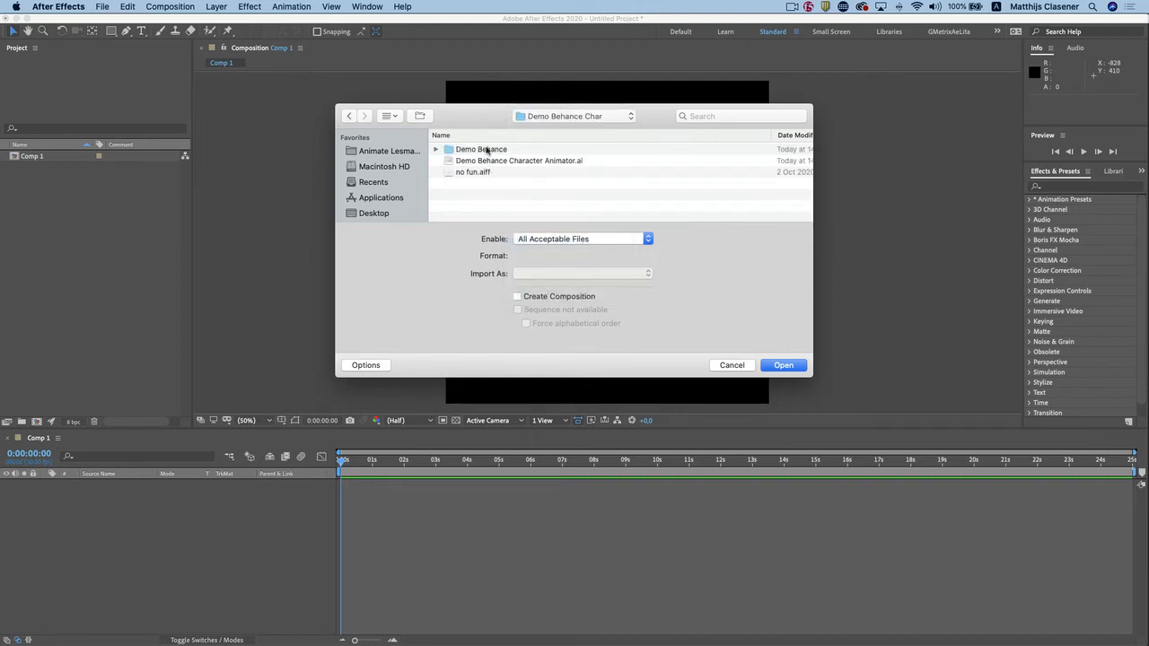
{"action": "double_click", "coordinate": [487, 150]}
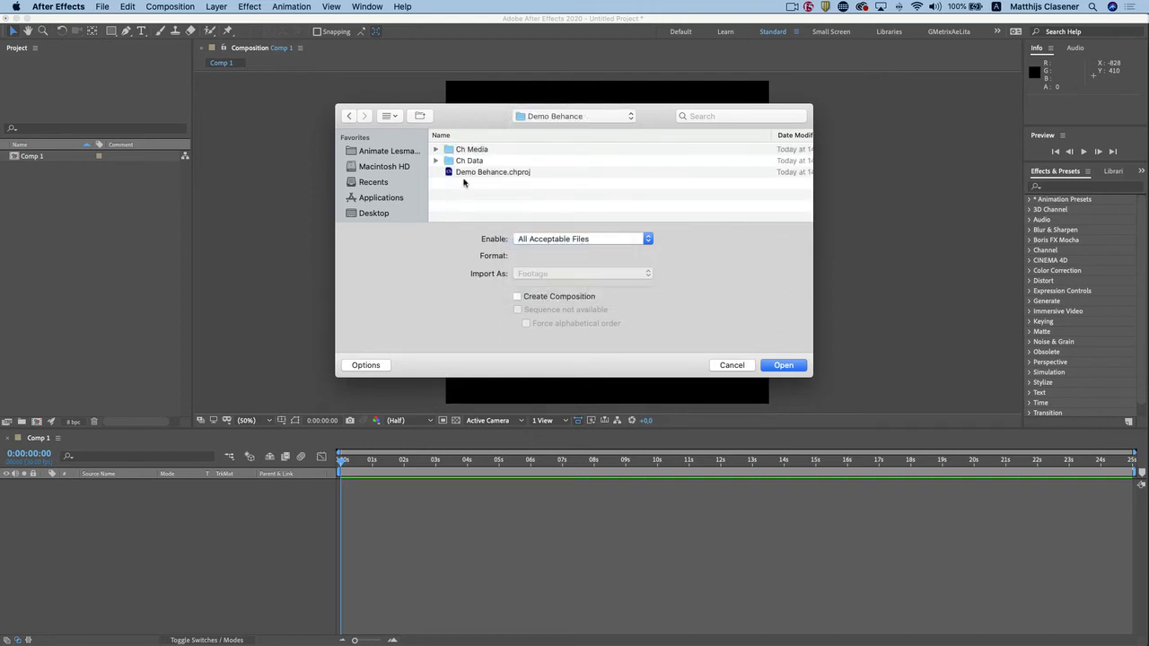
{"action": "left_click", "coordinate": [503, 172]}
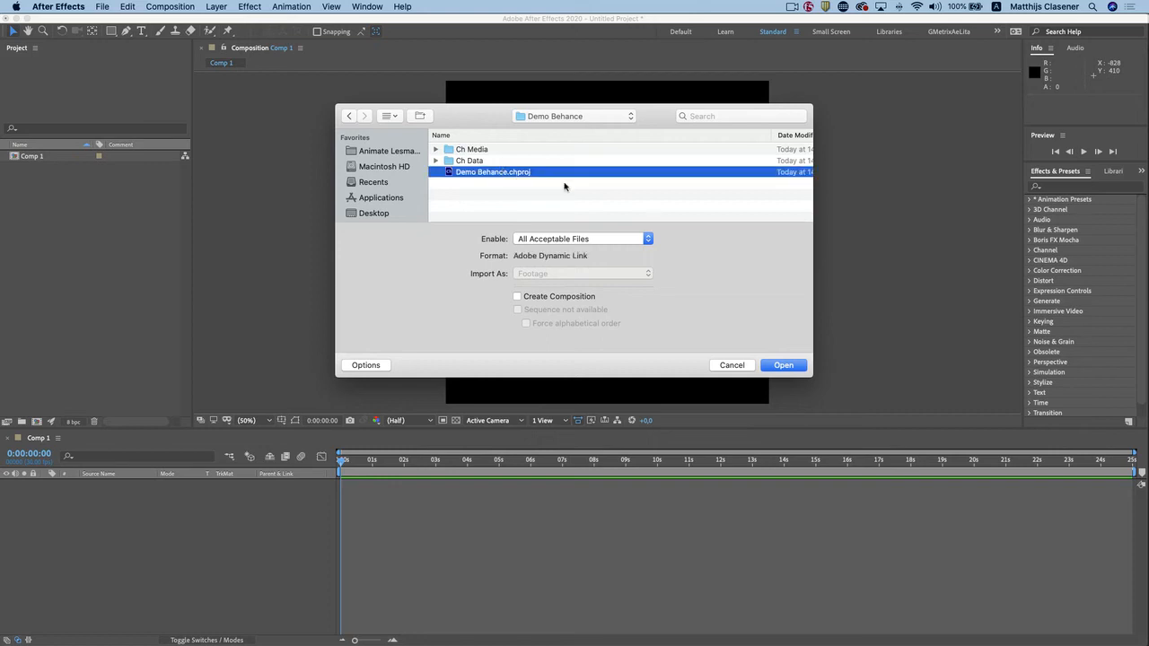
{"action": "double_click", "coordinate": [497, 173]}
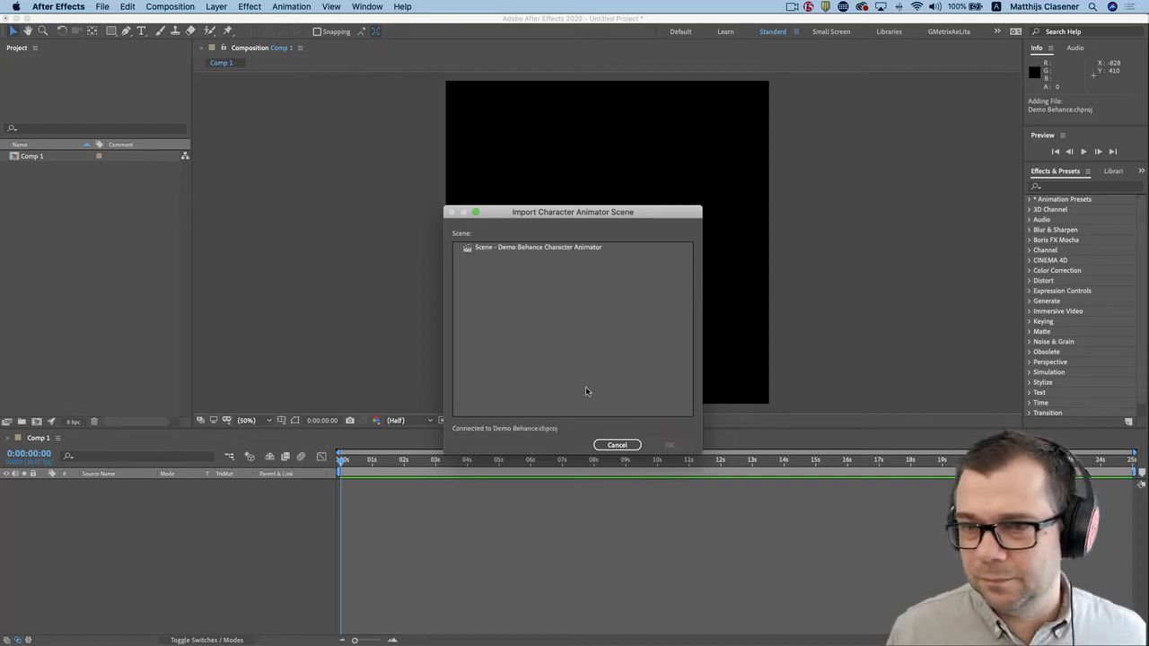
{"action": "left_click", "coordinate": [560, 248]}
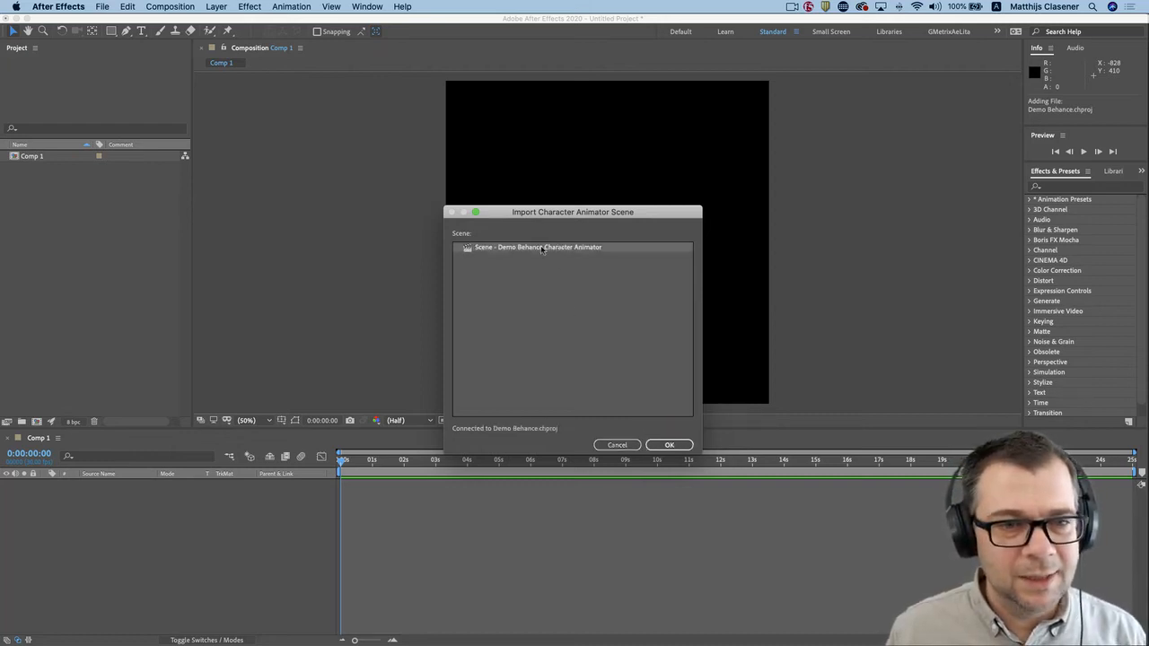
{"action": "double_click", "coordinate": [489, 250]}
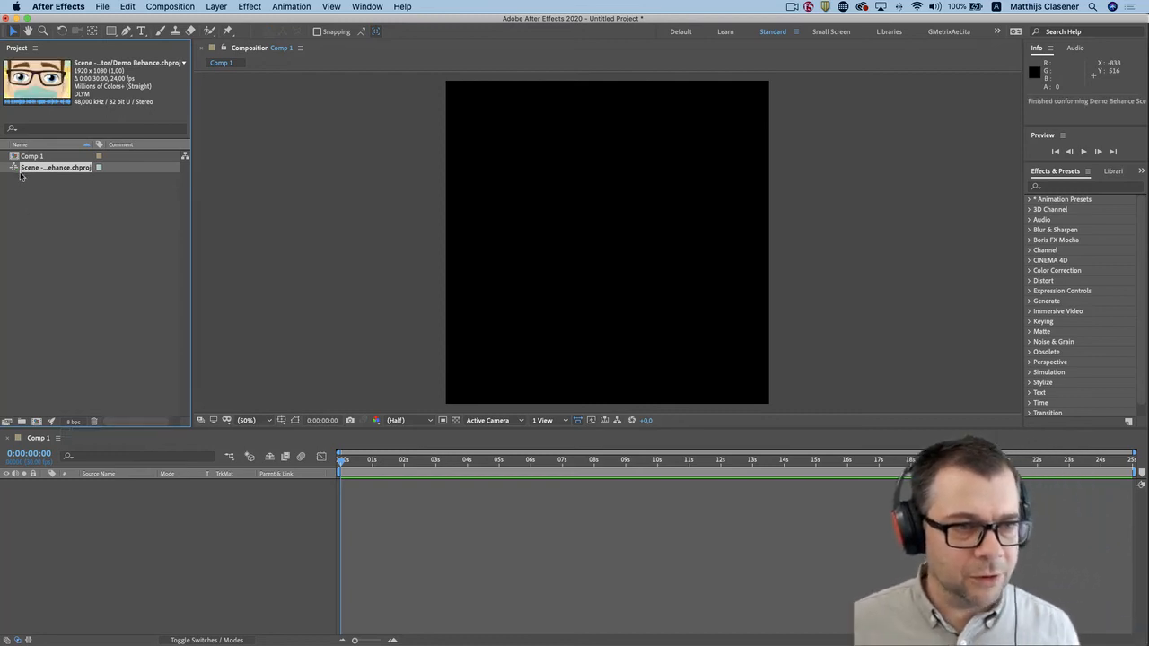
Add the imported scene to Comp 1, reposition its layer to 466, 542, and check the framing up to 0:00:16:16.
{"action": "left_click_drag", "start_coordinate": [15, 168], "coordinate": [134, 545]}
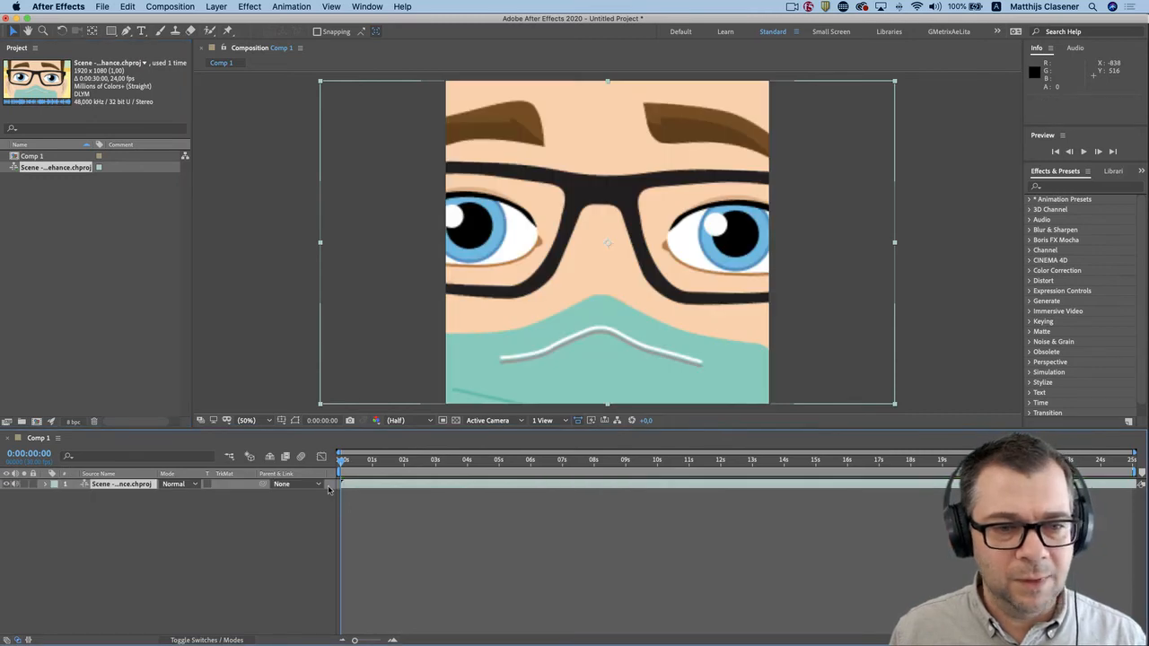
{"action": "left_click_drag", "start_coordinate": [357, 459], "coordinate": [669, 470]}
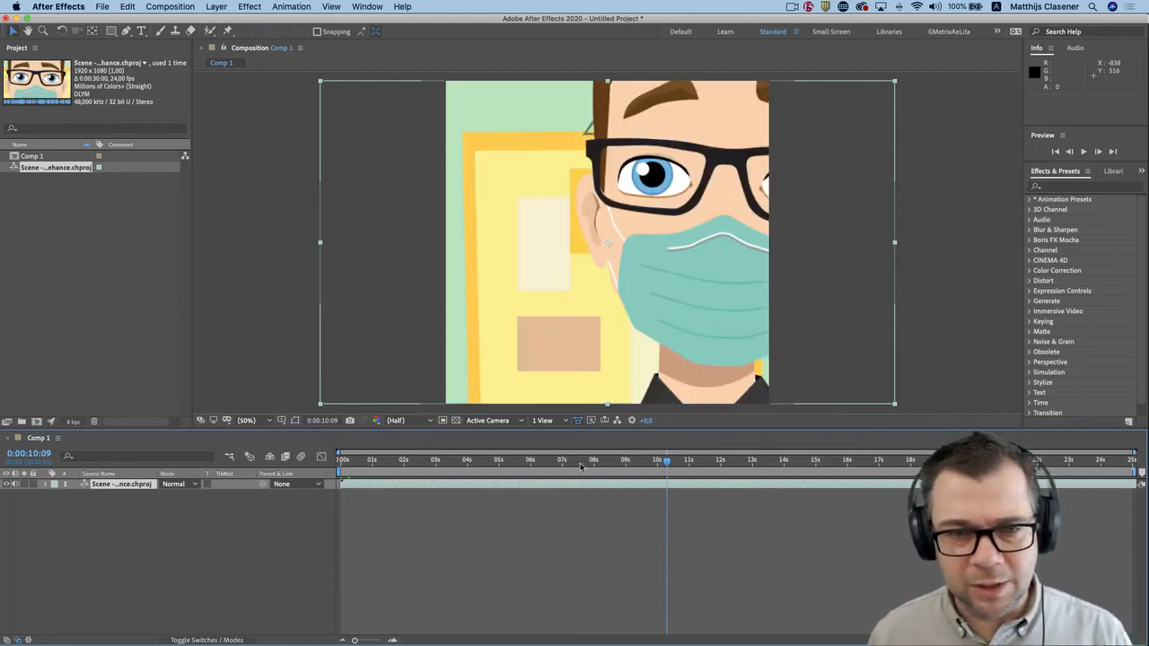
{"action": "left_click_drag", "start_coordinate": [713, 308], "coordinate": [692, 313]}
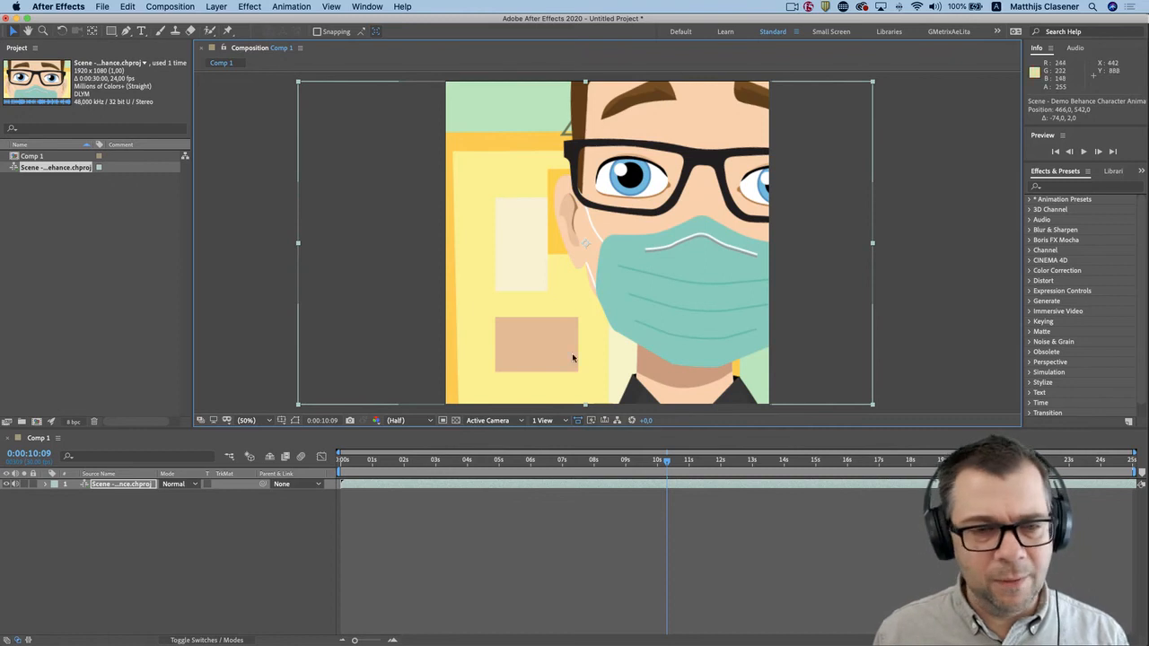
{"action": "left_click_drag", "start_coordinate": [666, 461], "coordinate": [863, 447]}
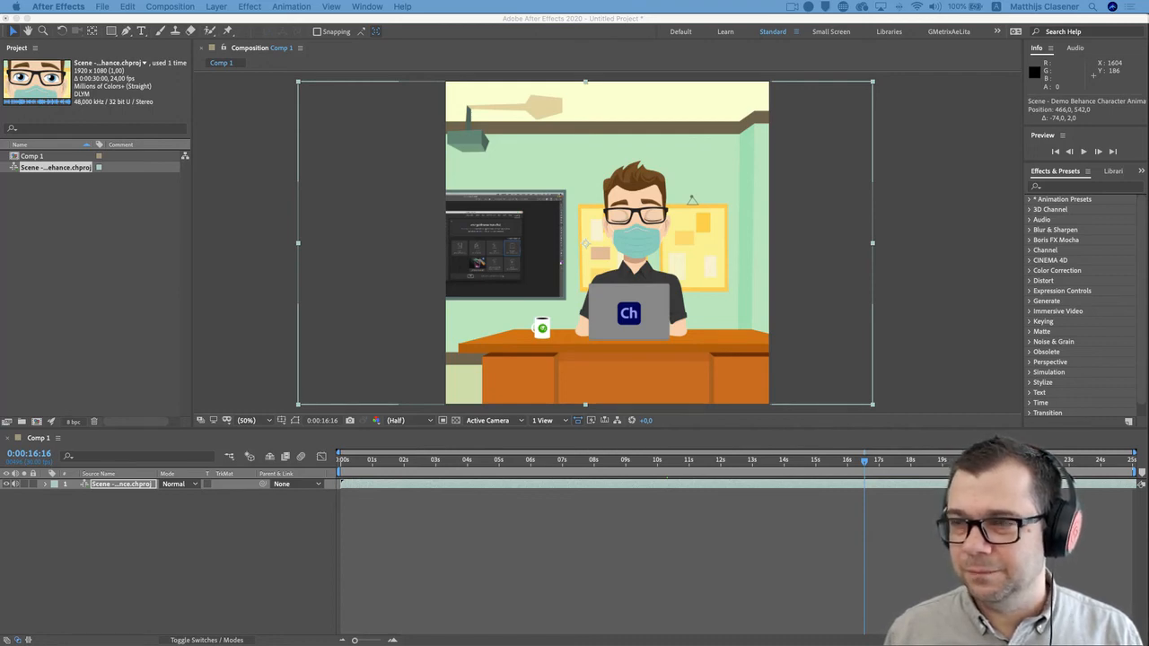
Bring up the browser with the finished mask animation on Instagram, play it with sound, and put the browser away.
{"action": "left_click_drag", "start_coordinate": [1148, 36], "coordinate": [666, 38]}
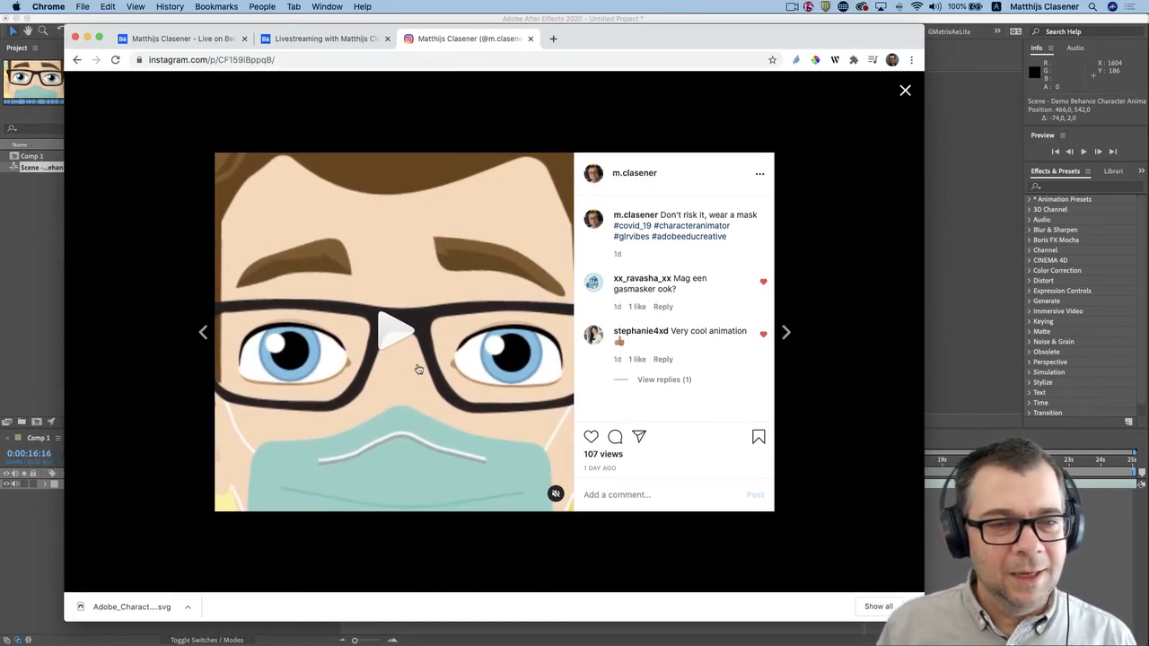
{"action": "left_click", "coordinate": [387, 347]}
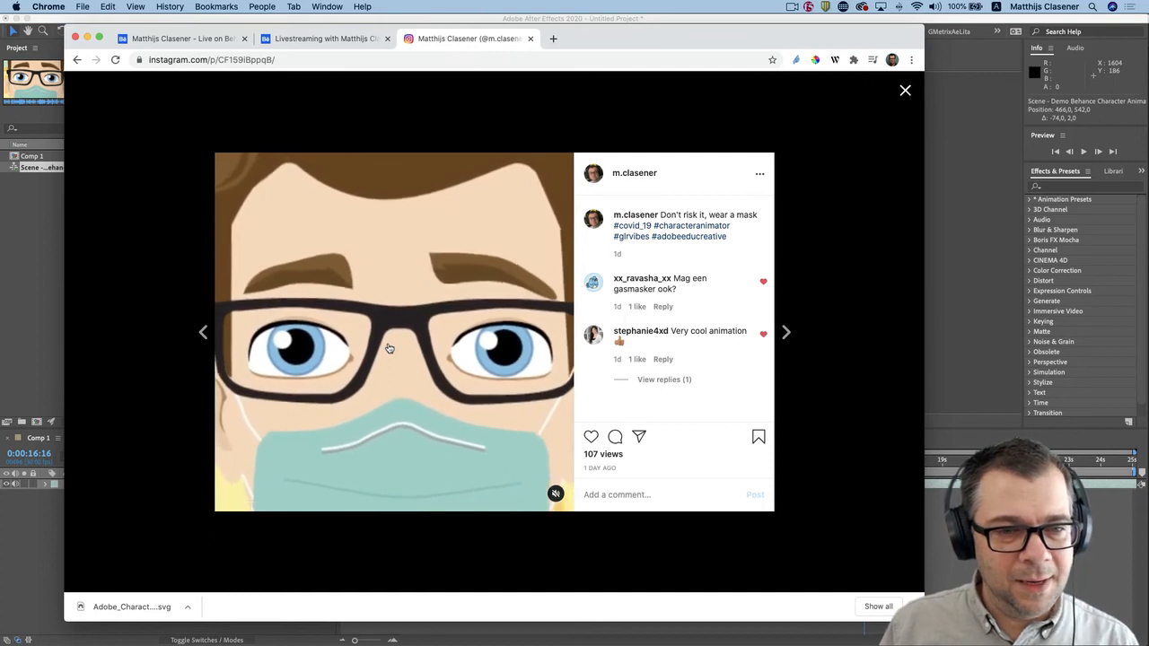
{"action": "left_click", "coordinate": [556, 493]}
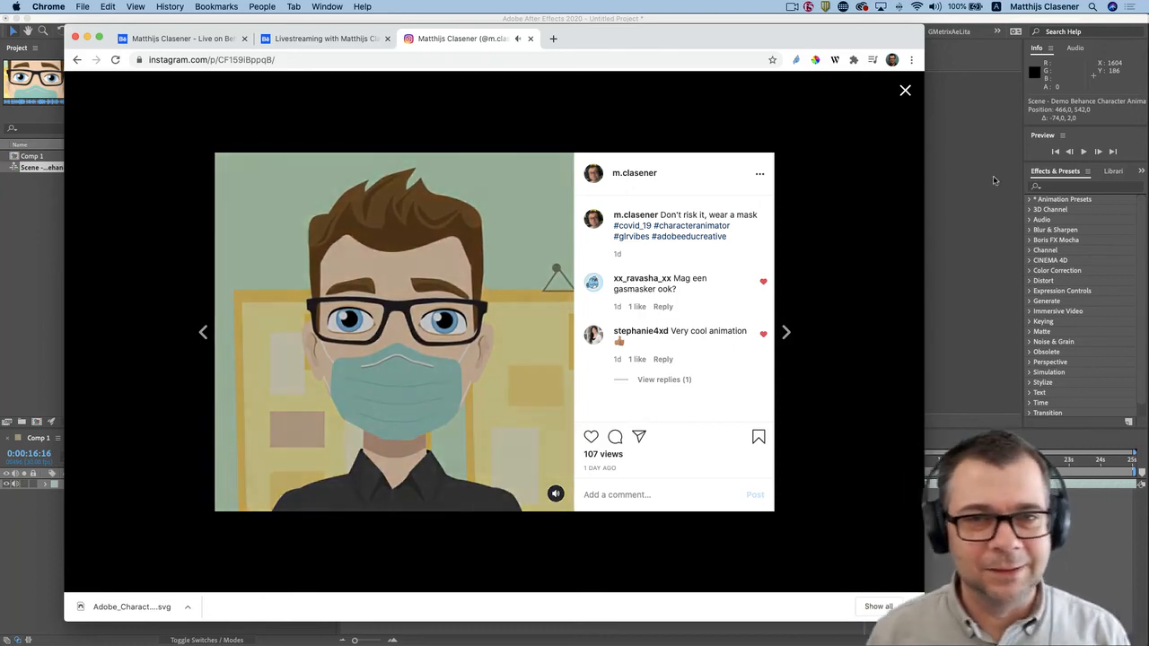
{"action": "double_click", "coordinate": [635, 38]}
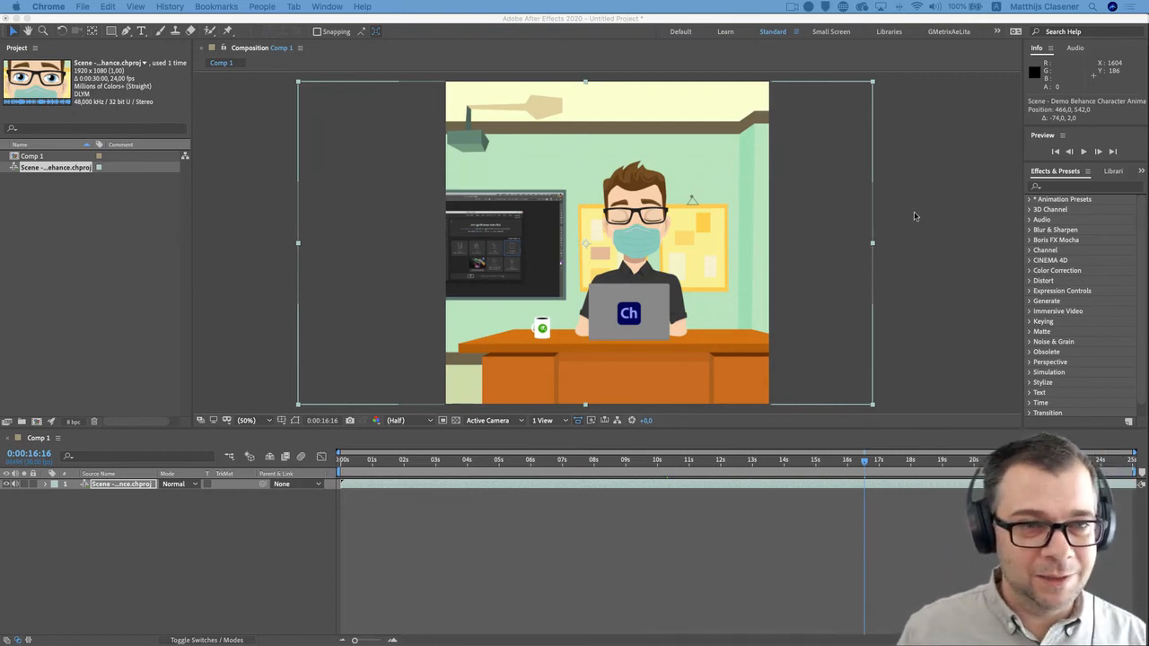
Switch back to Character Animator with the Corona Project open.
{"action": "mouse_move", "coordinate": [628, 630]}
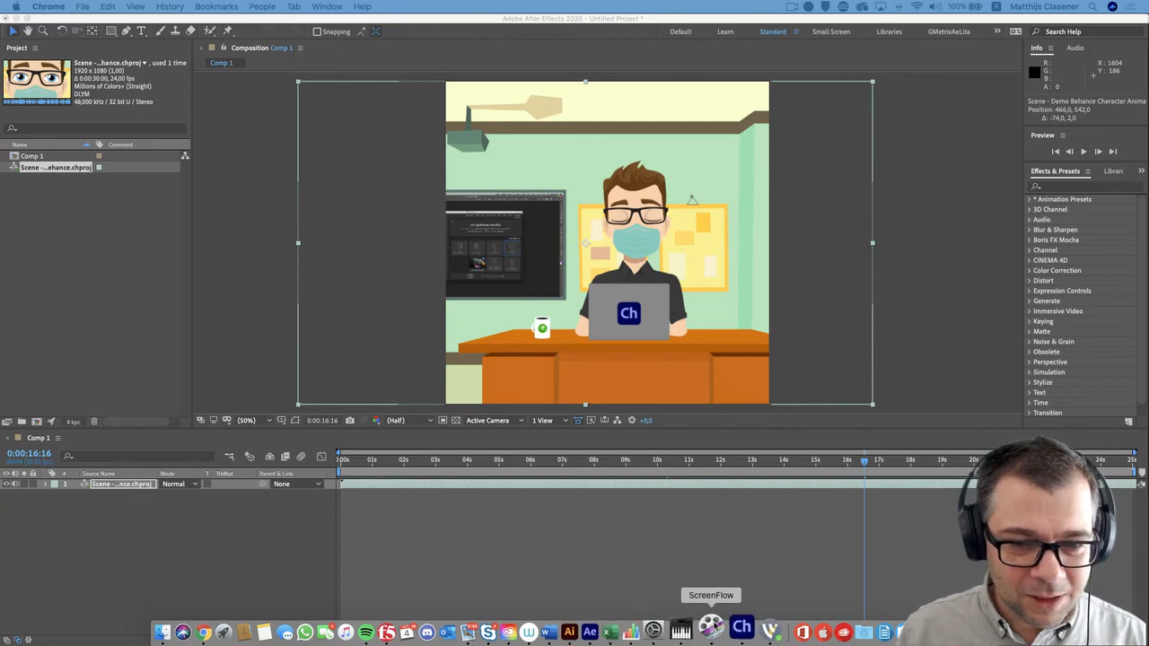
{"action": "left_click", "coordinate": [731, 630]}
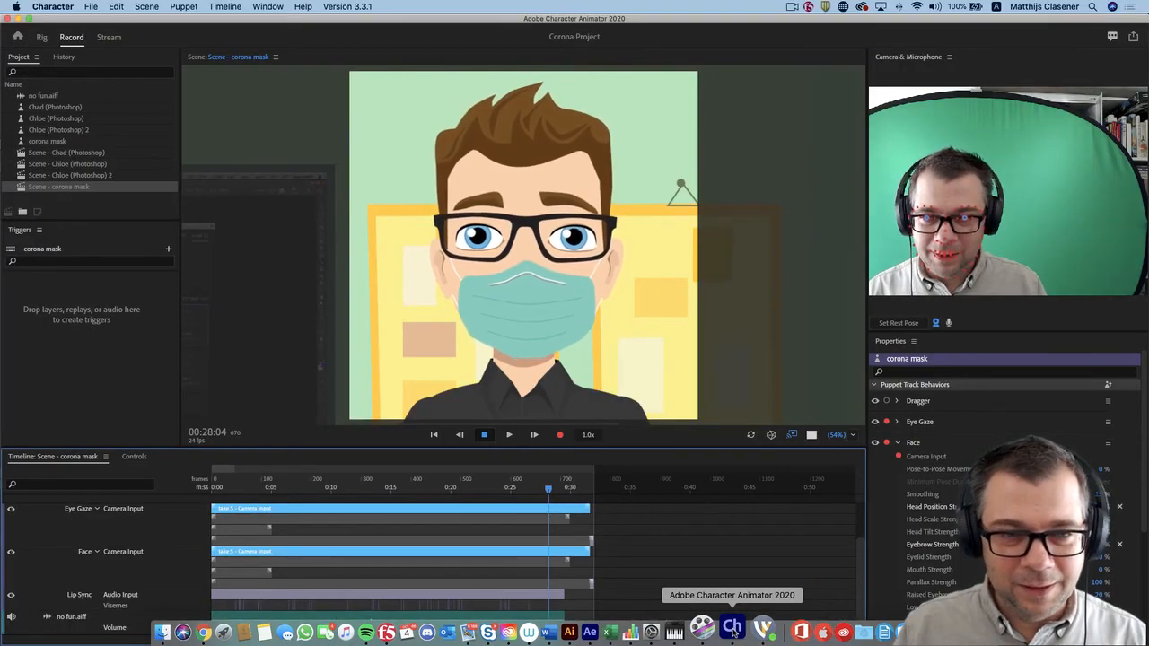